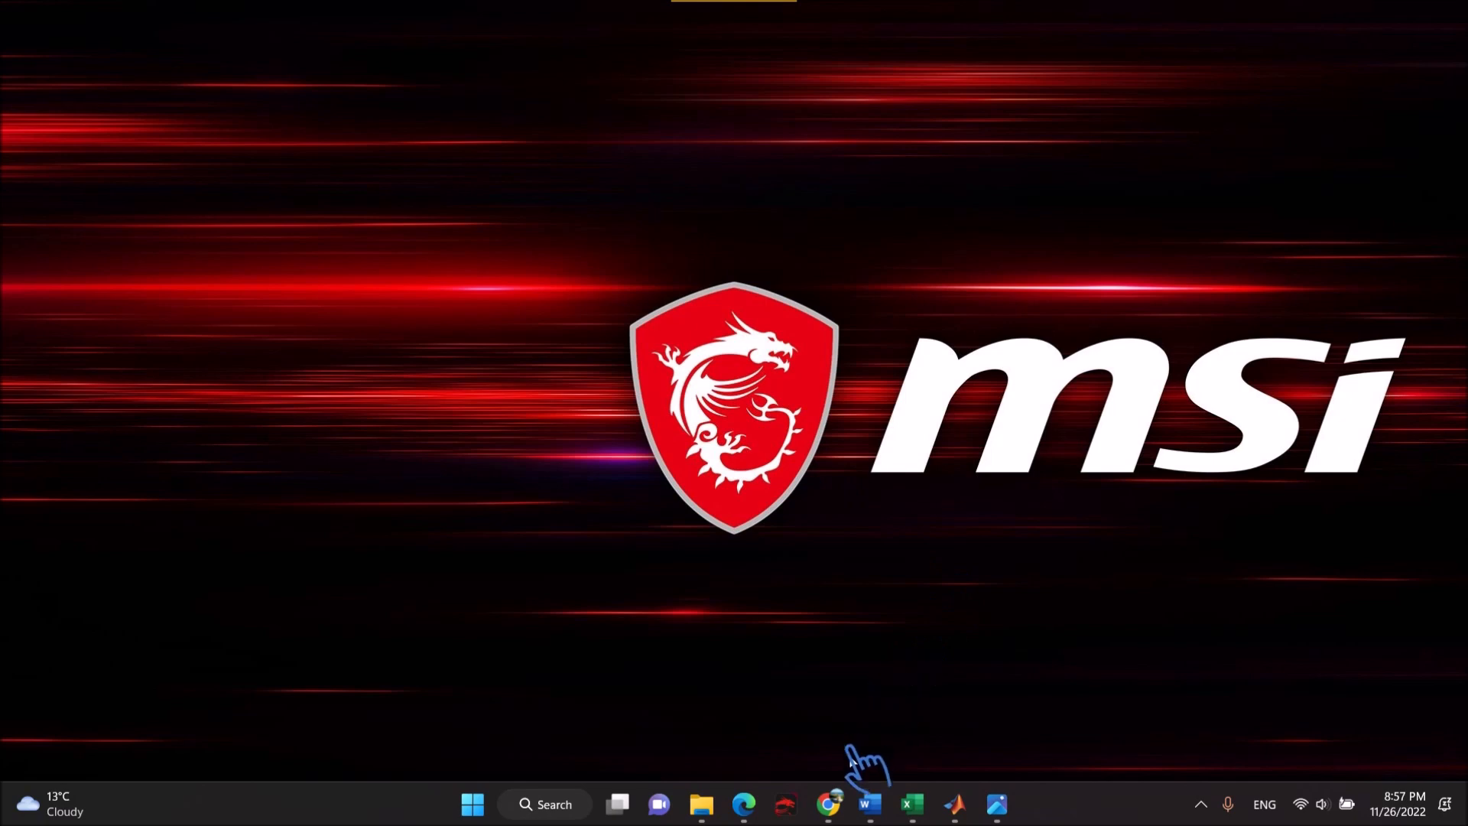
Switch to the Chrome window with the lecture 8 video and download WOW Slider.rar through the Dropbox link in its description.
{"action": "mouse_move", "coordinate": [828, 803]}
{"action": "left_click", "coordinate": [741, 638]}
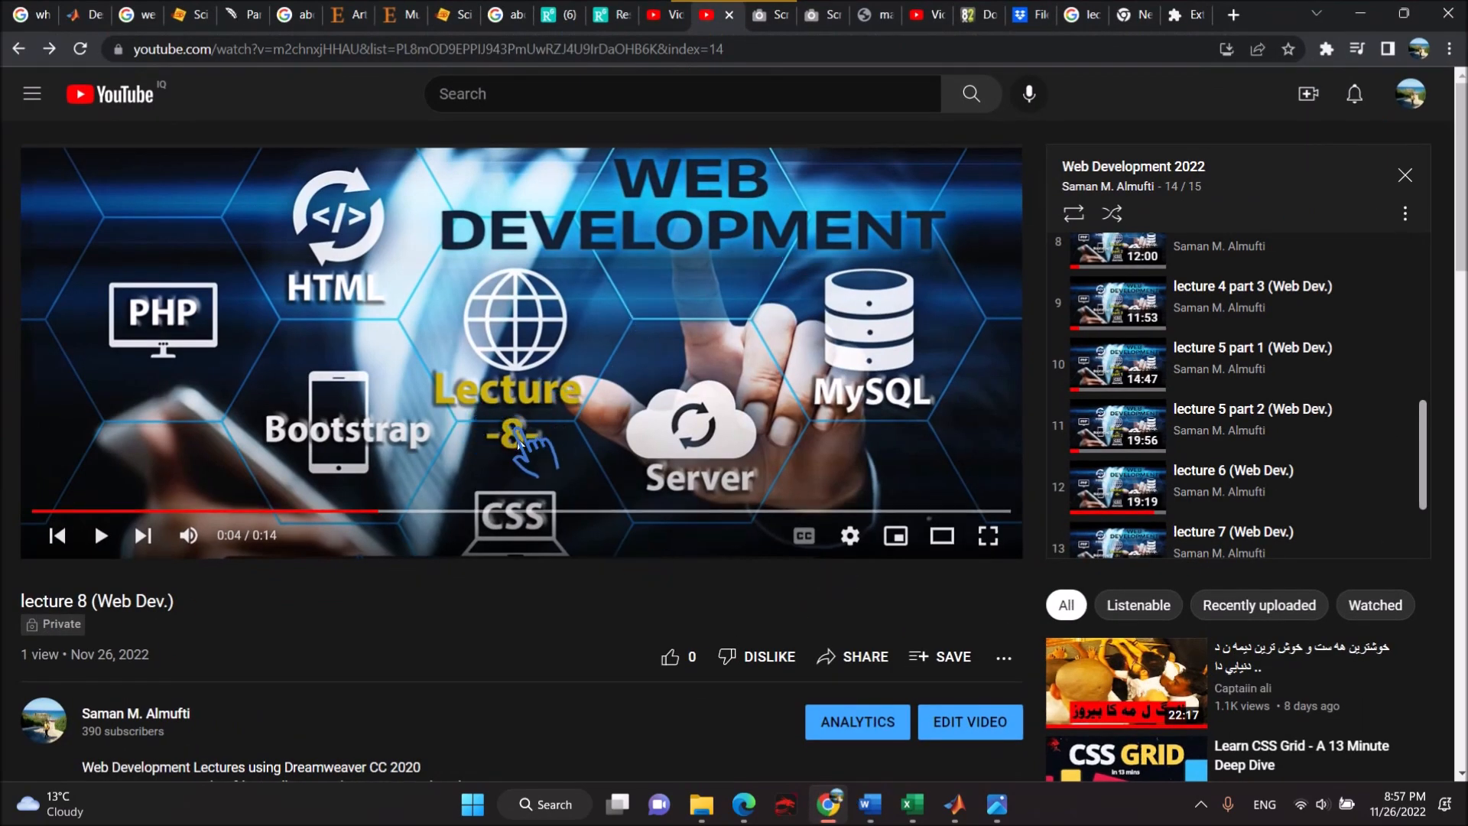
{"action": "scroll", "coordinate": [527, 447], "scroll_direction": "down", "scroll_amount": 2}
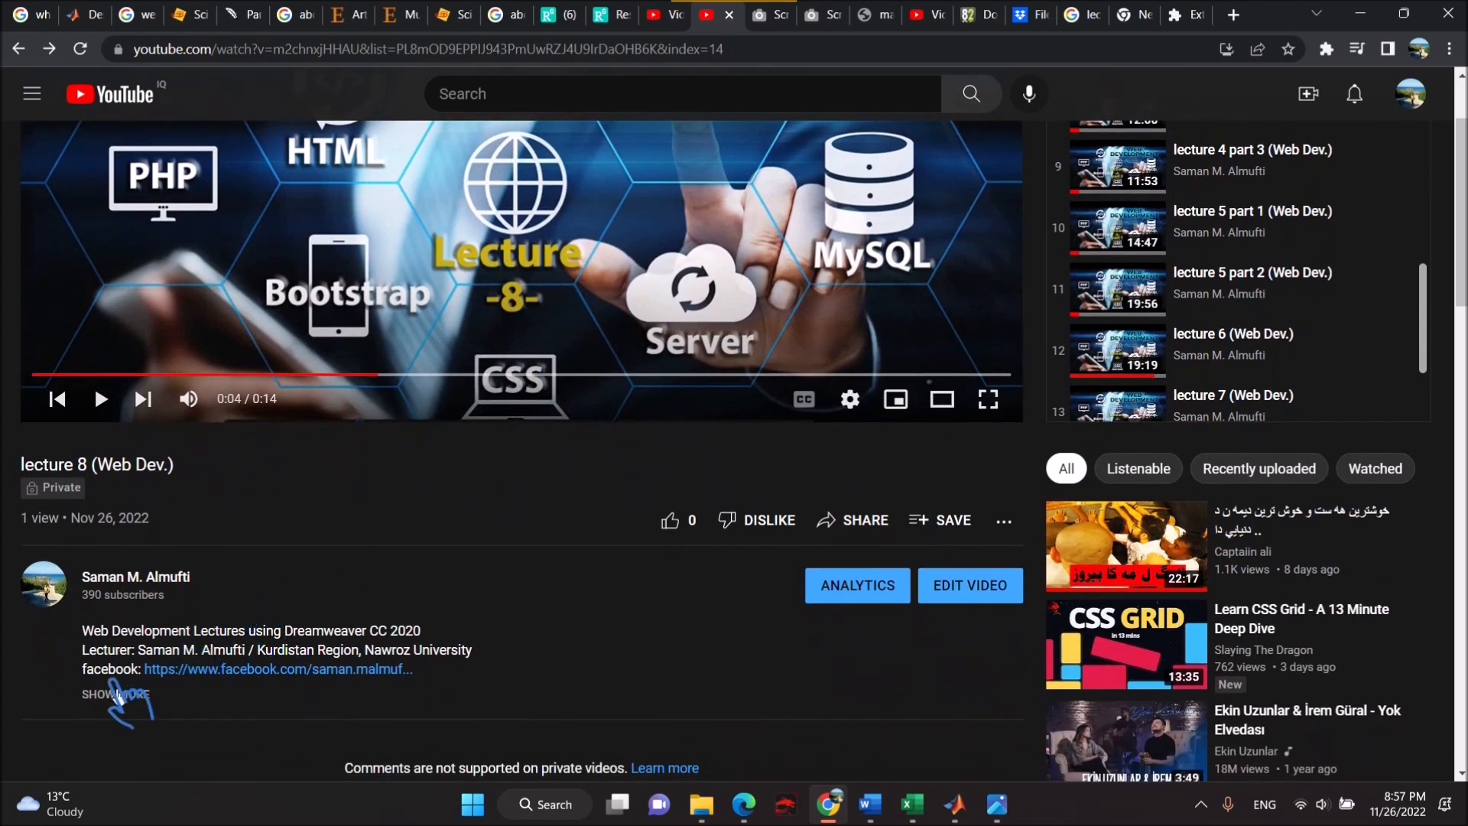
{"action": "left_click", "coordinate": [116, 694]}
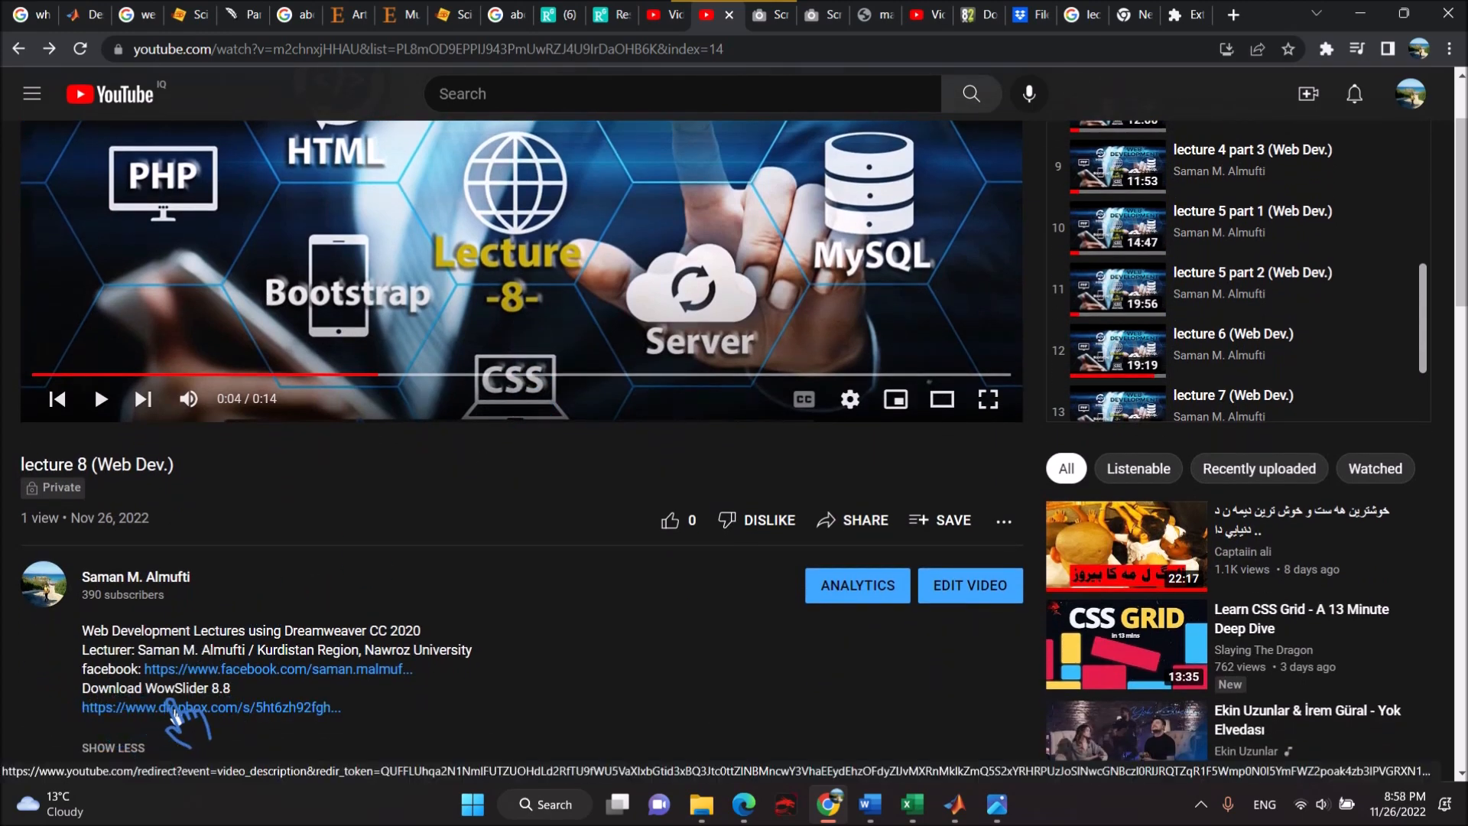
{"action": "left_click", "coordinate": [172, 712]}
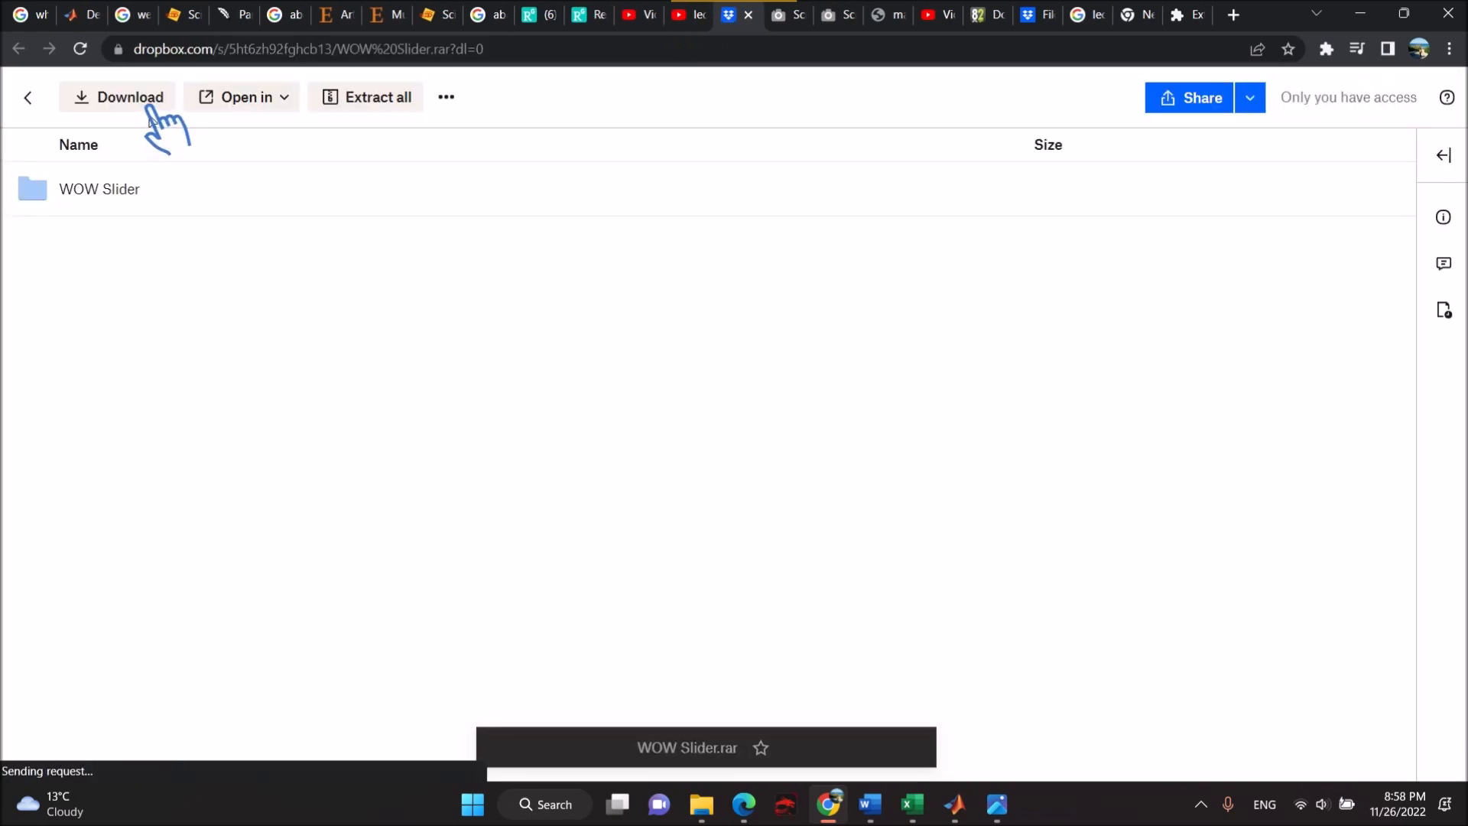
{"action": "left_click", "coordinate": [143, 94]}
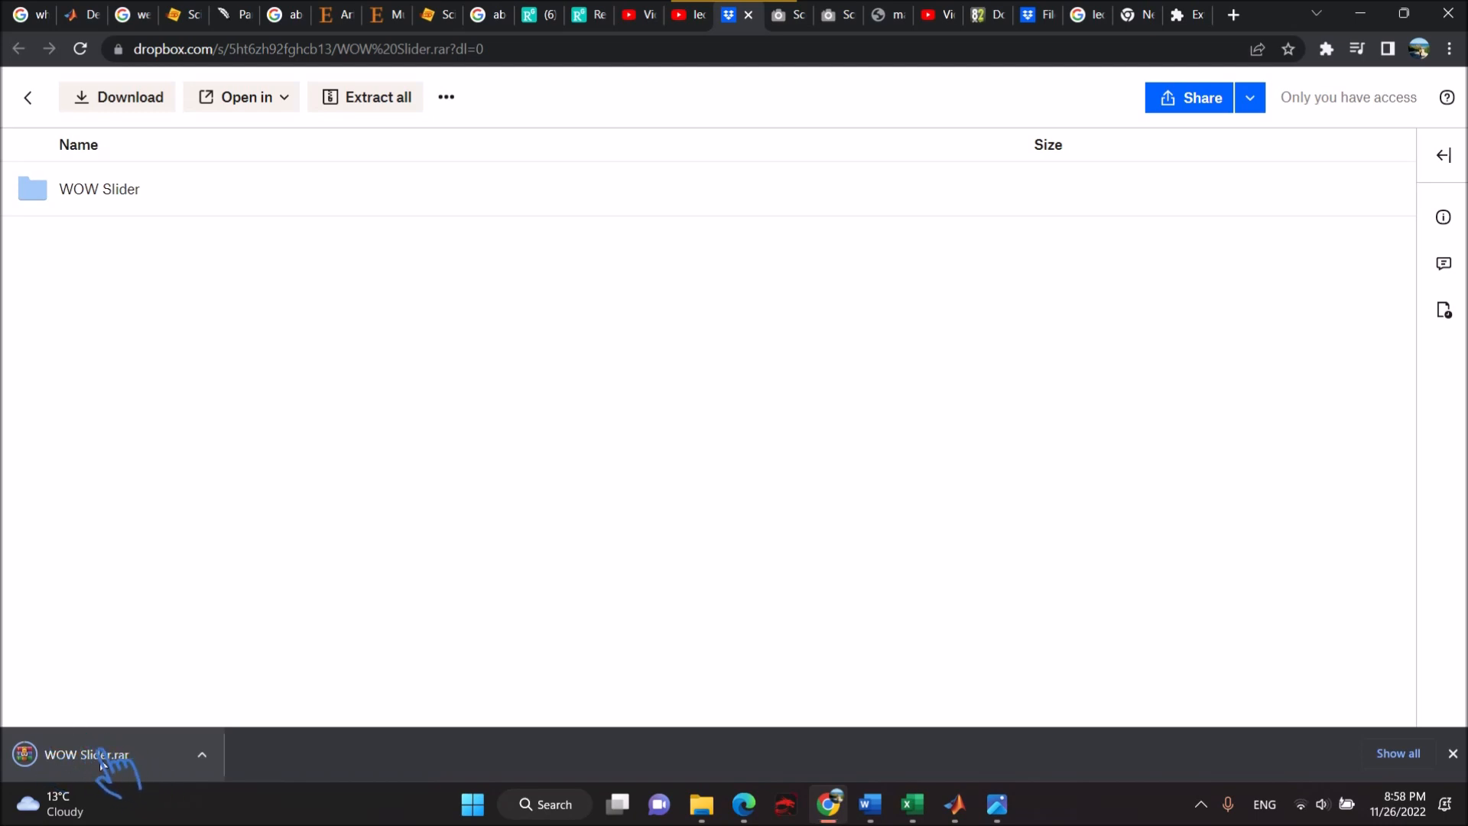
Open the downloaded WOW Slider.rar archive and extract it with the wizard to the WOW Slider folder on the Desktop.
{"action": "left_click", "coordinate": [100, 760]}
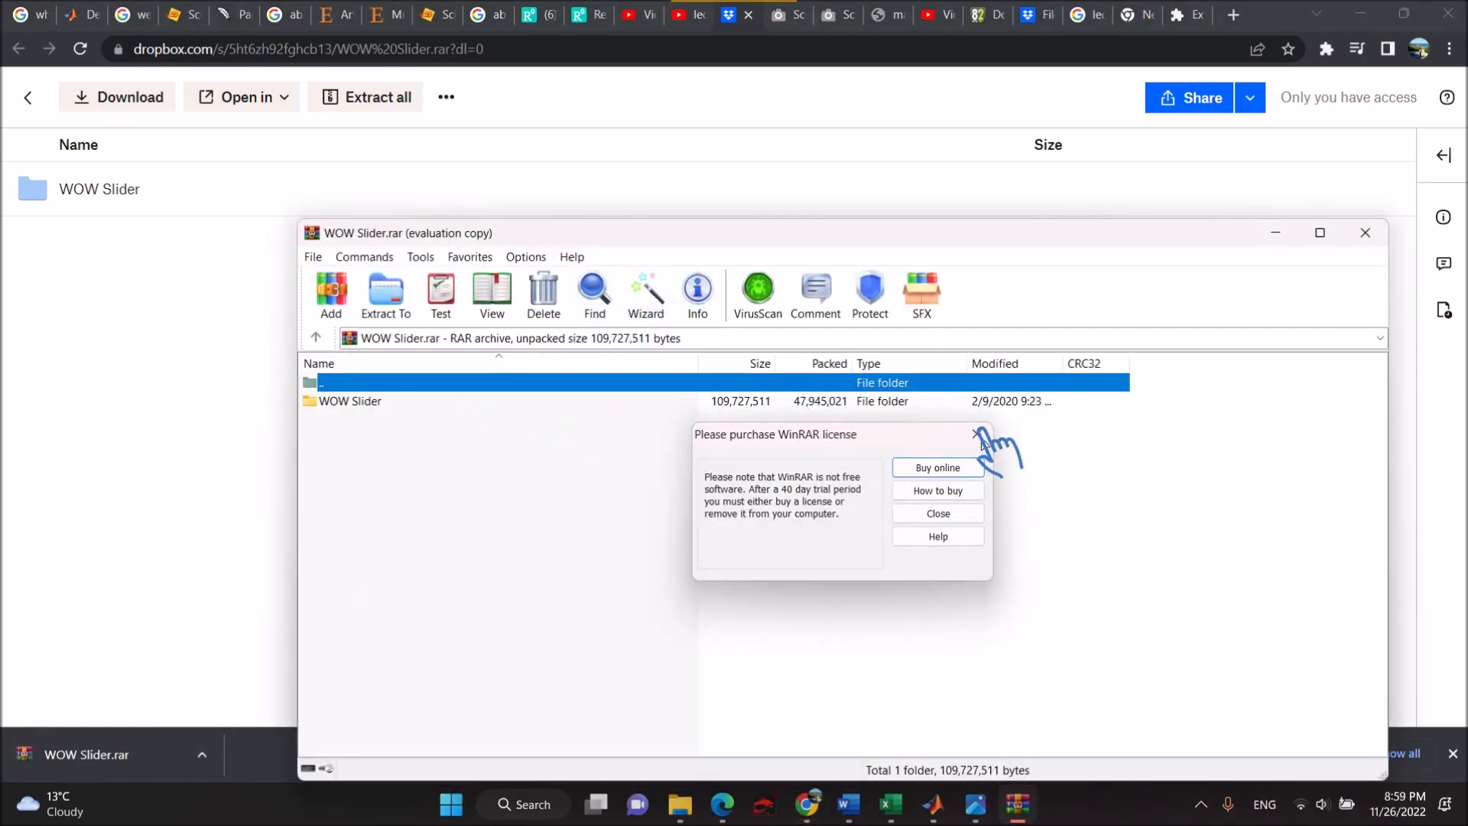
{"action": "left_click", "coordinate": [979, 435]}
{"action": "left_click", "coordinate": [648, 305]}
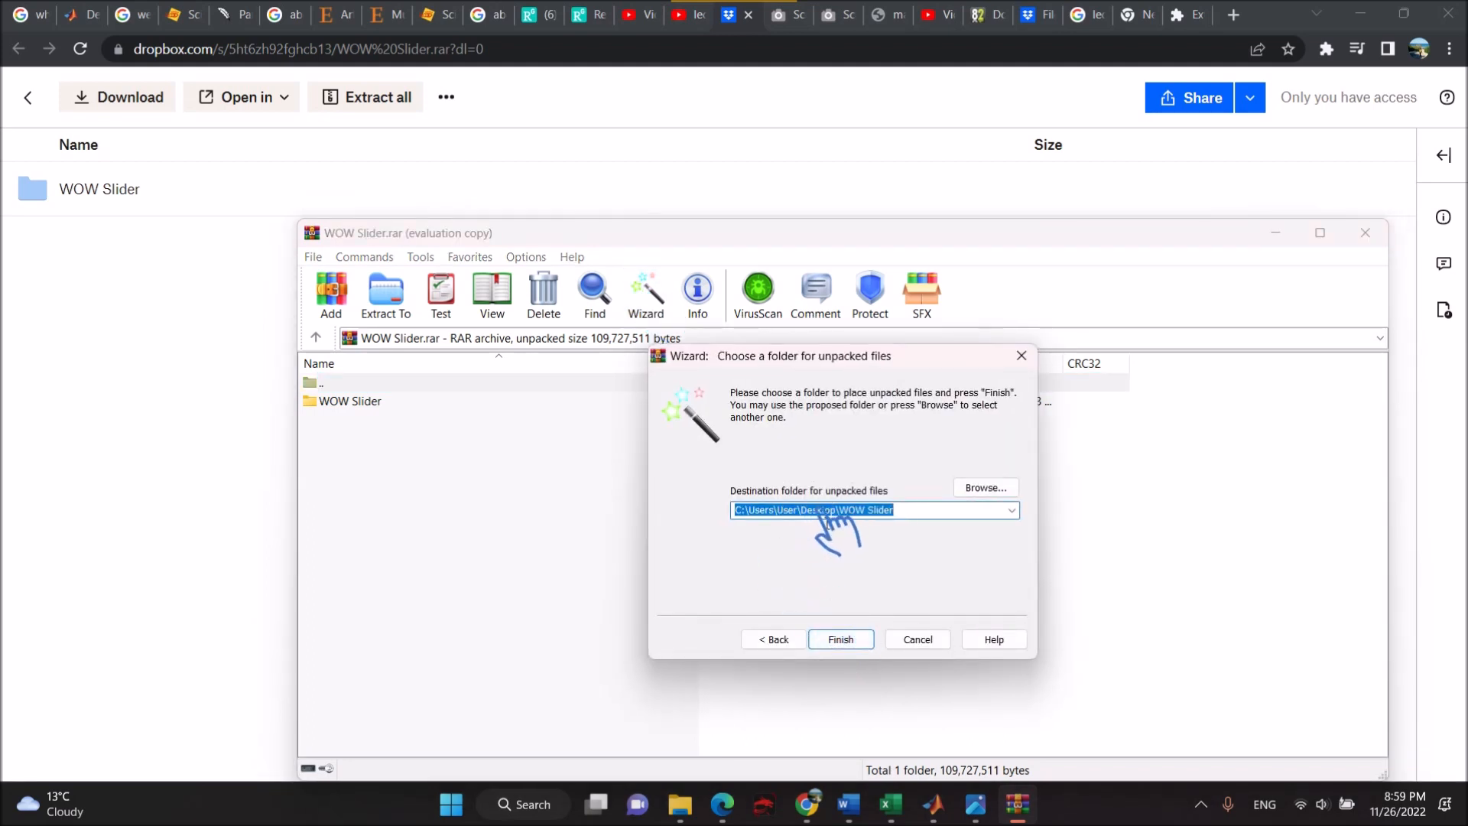
{"action": "left_click", "coordinate": [840, 641]}
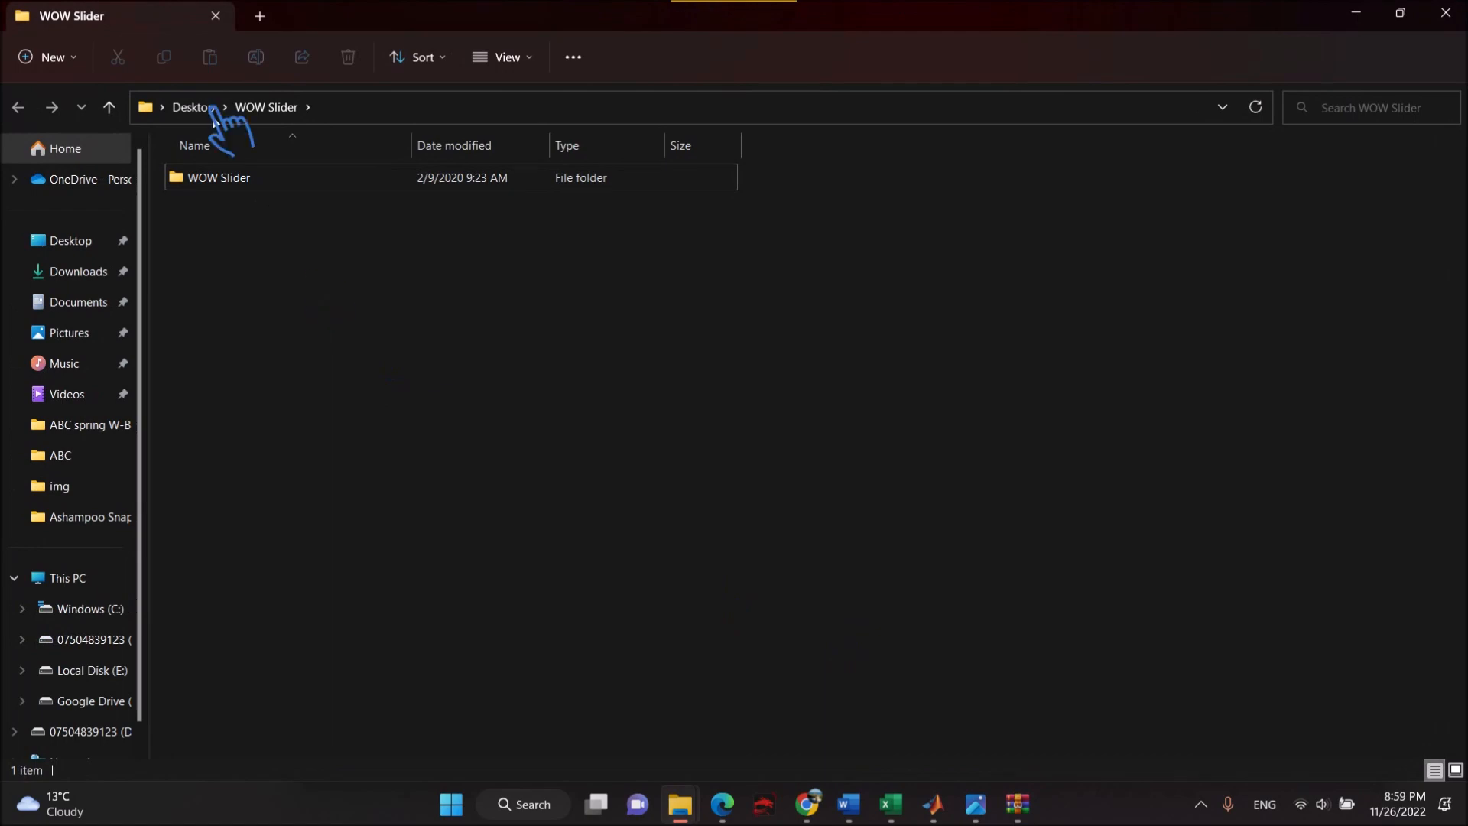
Launch the WOW Slider application from the inner WOW Slider folder of the extracted files.
{"action": "left_click", "coordinate": [229, 180]}
{"action": "double_click", "coordinate": [229, 180]}
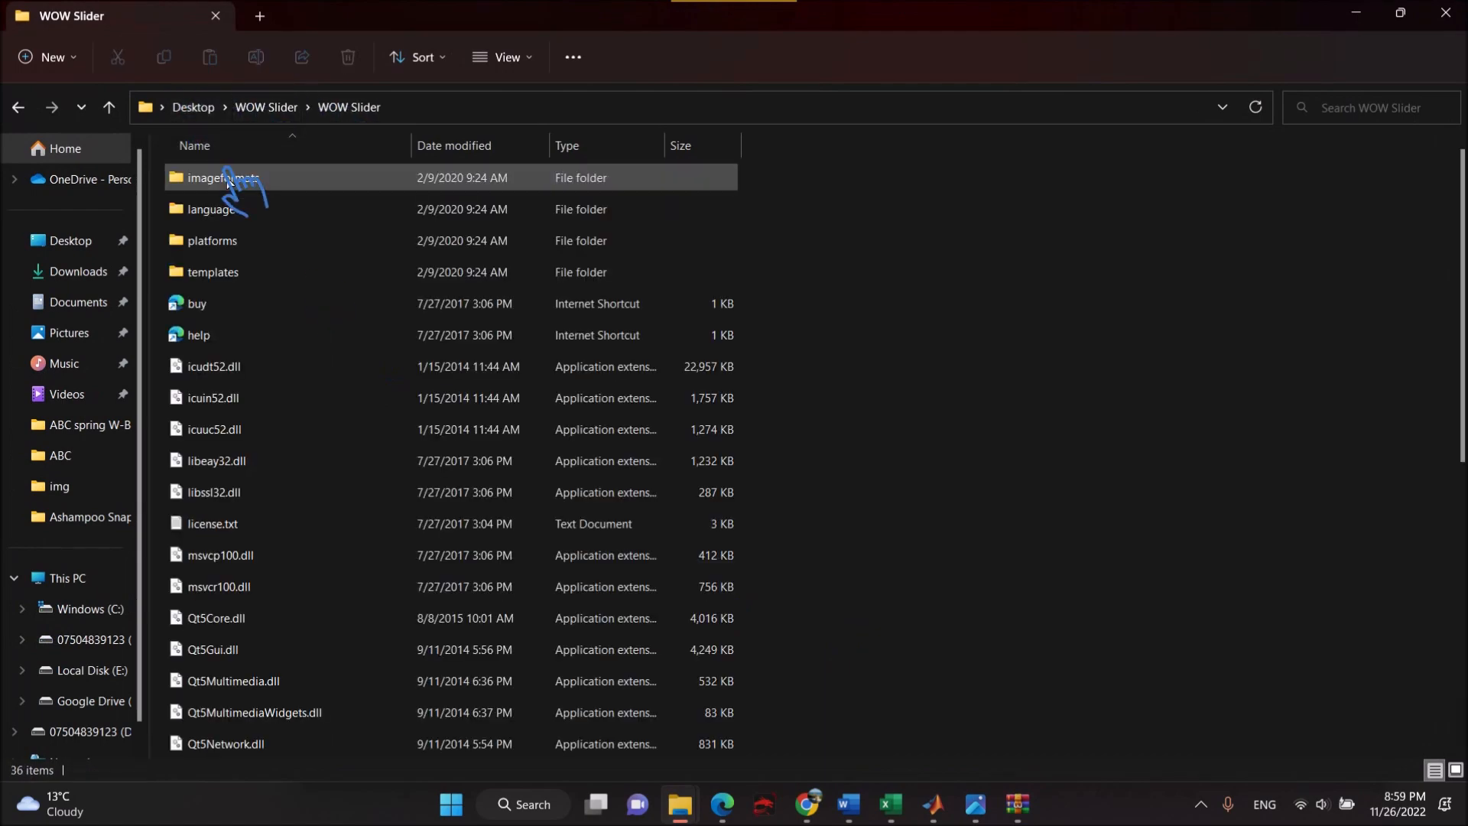
{"action": "scroll", "coordinate": [290, 585], "scroll_direction": "down", "scroll_amount": 6}
{"action": "scroll", "coordinate": [291, 585], "scroll_direction": "down", "scroll_amount": 1}
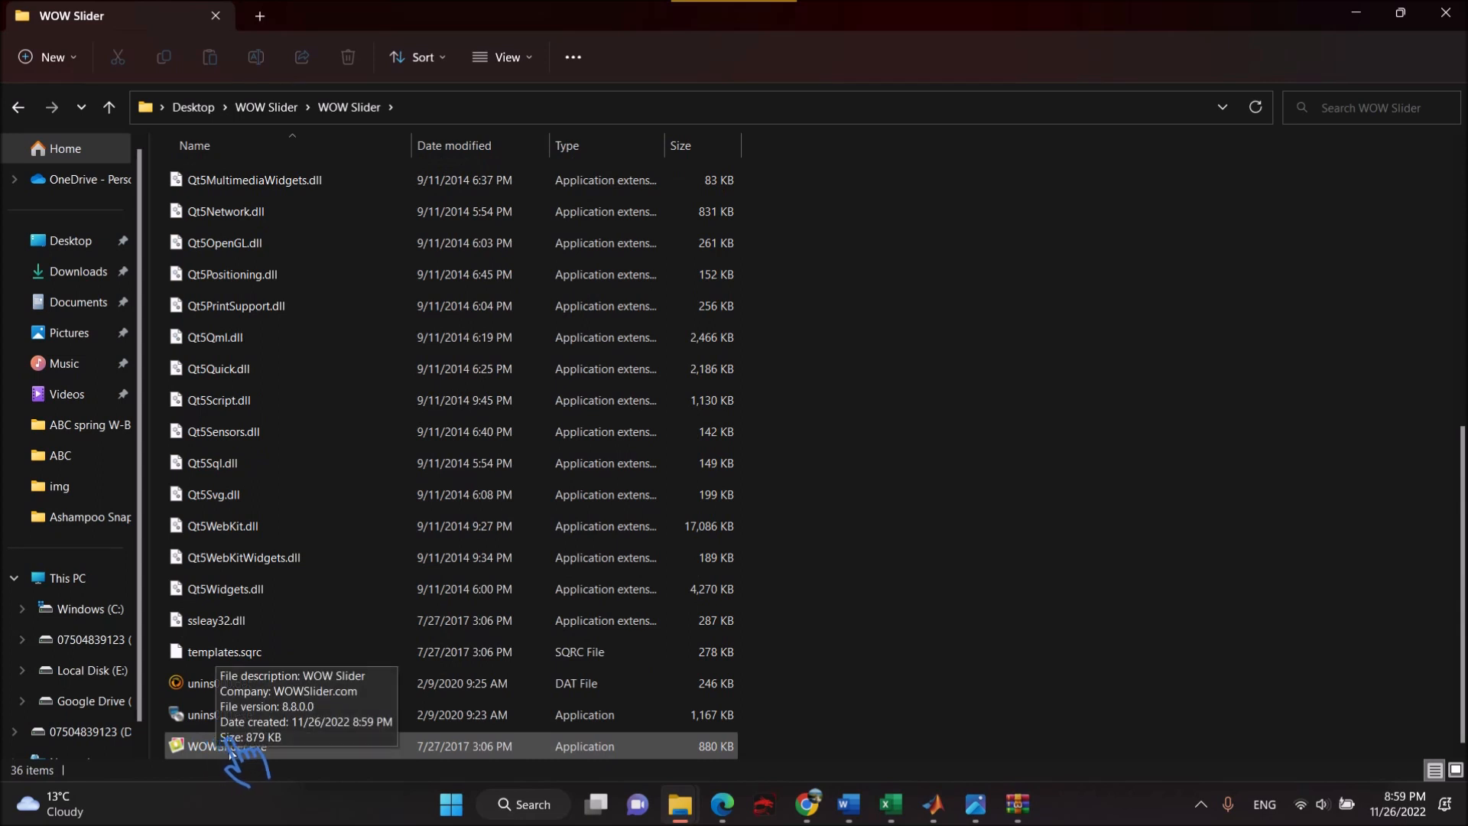
{"action": "left_click", "coordinate": [230, 746]}
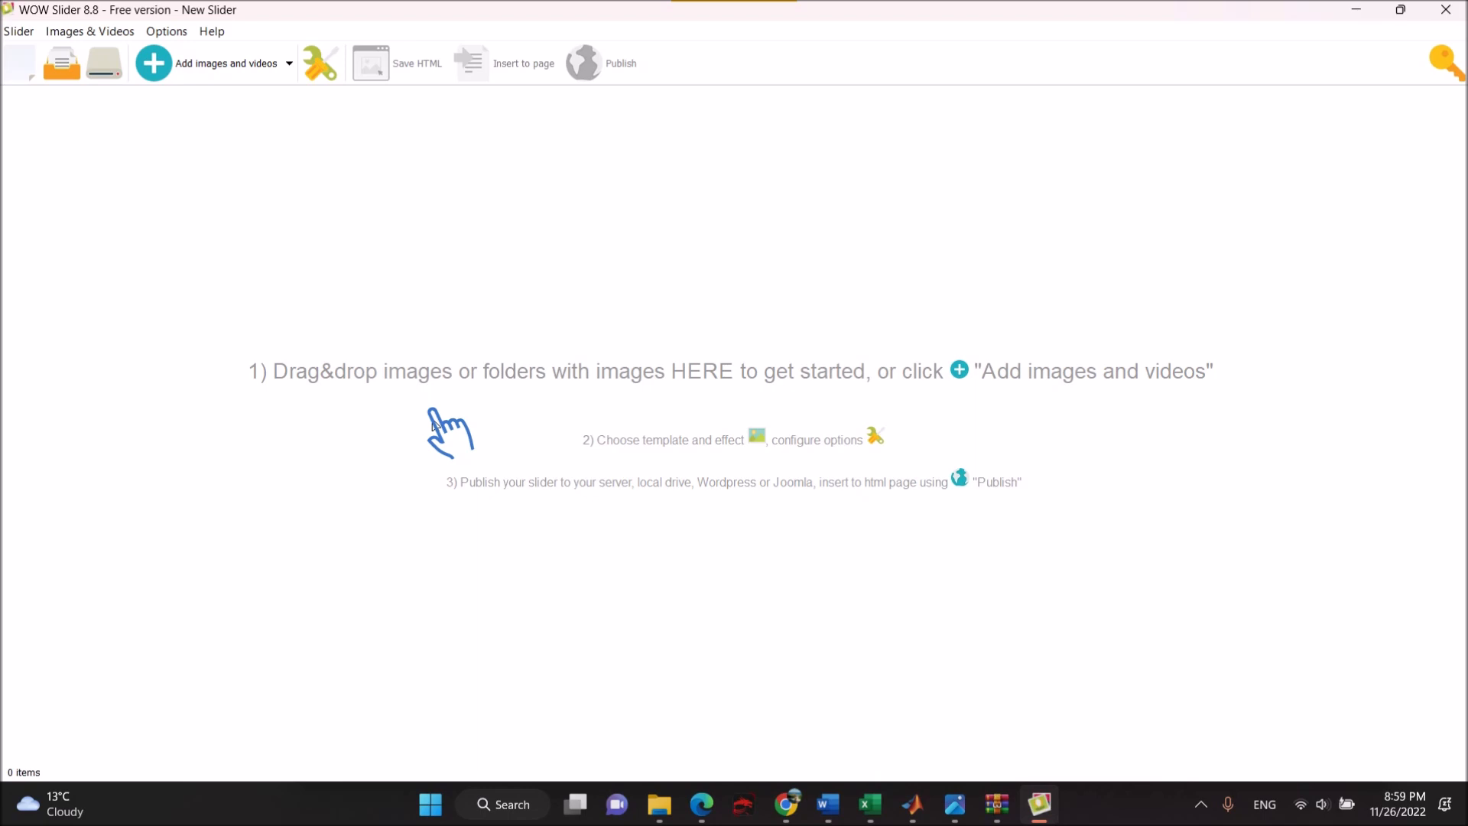
Start adding images to the new slider and browse to the folder "v" on the Desktop.
{"action": "left_click", "coordinate": [289, 63]}
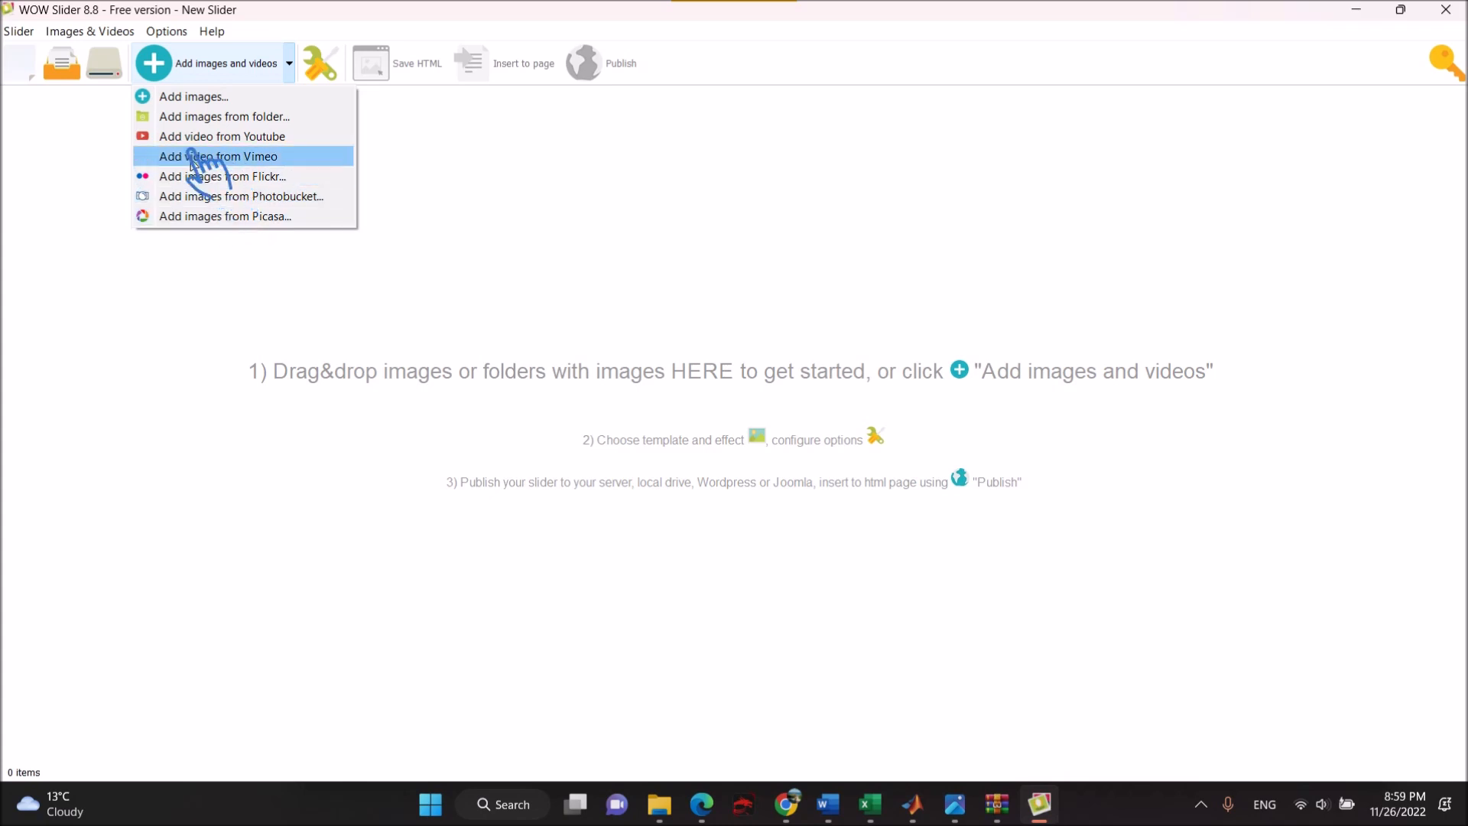
{"action": "left_click", "coordinate": [198, 97]}
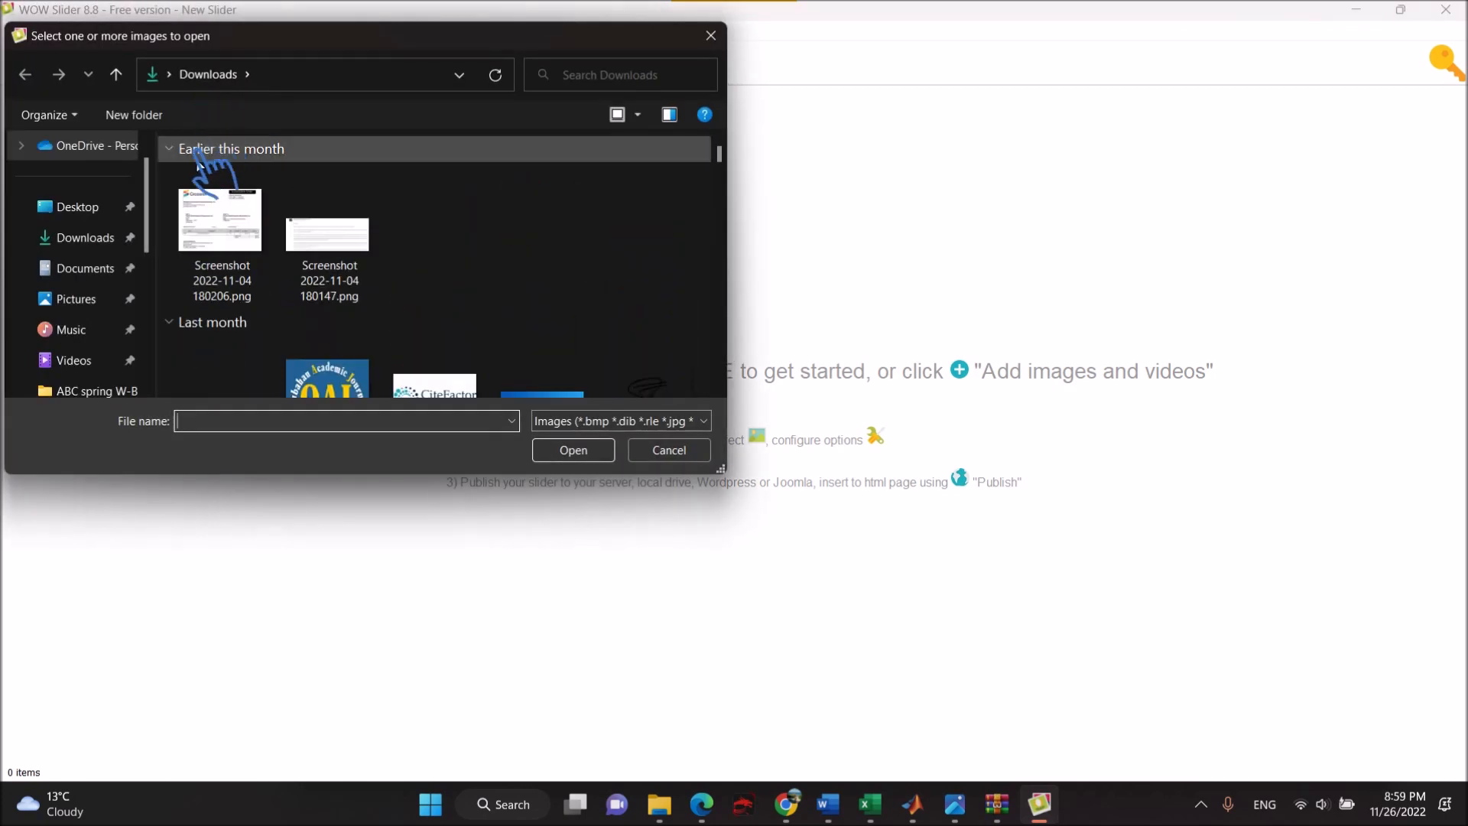
{"action": "left_click", "coordinate": [77, 207]}
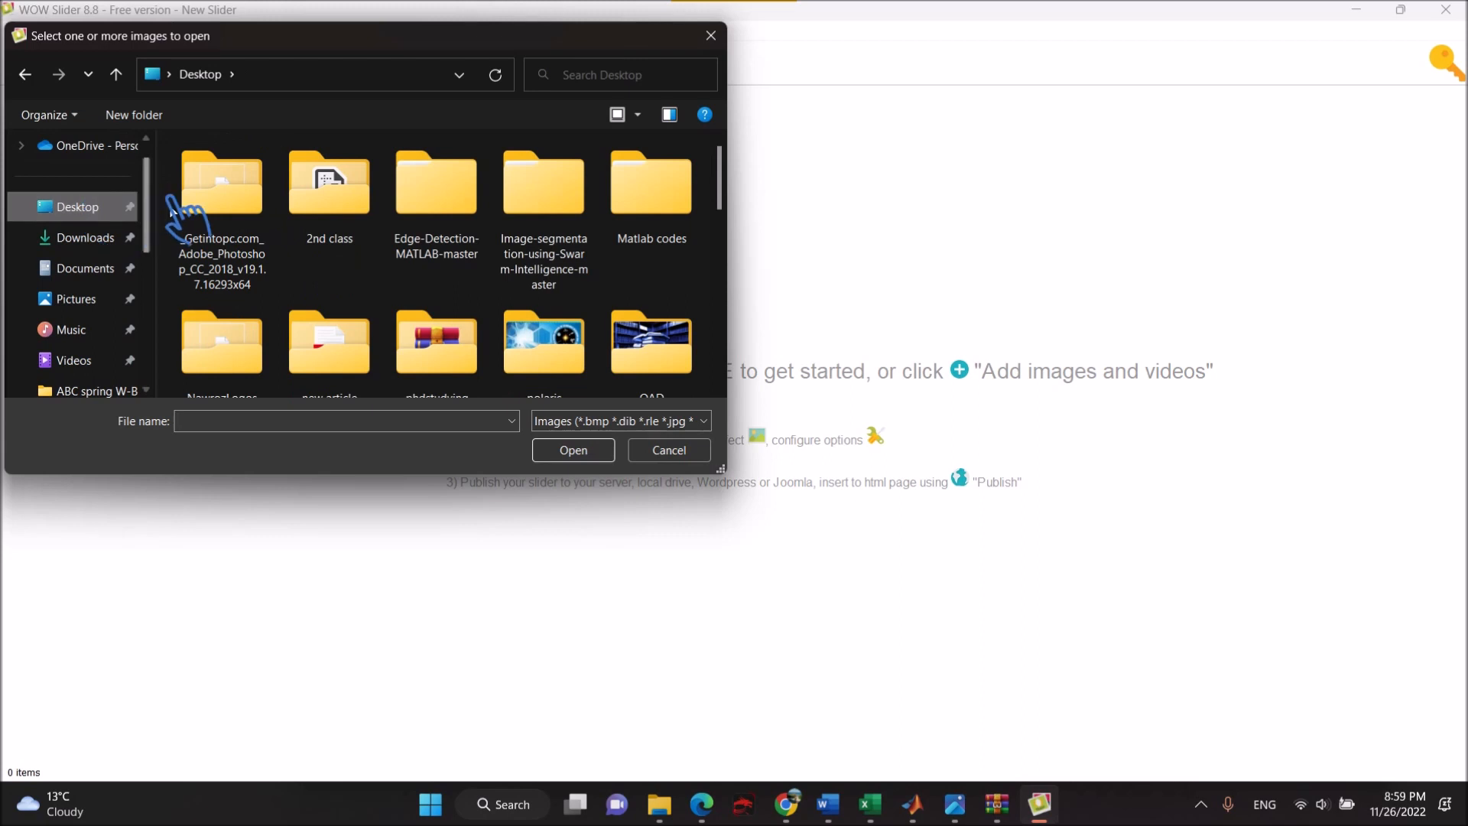
{"action": "scroll", "coordinate": [325, 284], "scroll_direction": "down", "scroll_amount": 5}
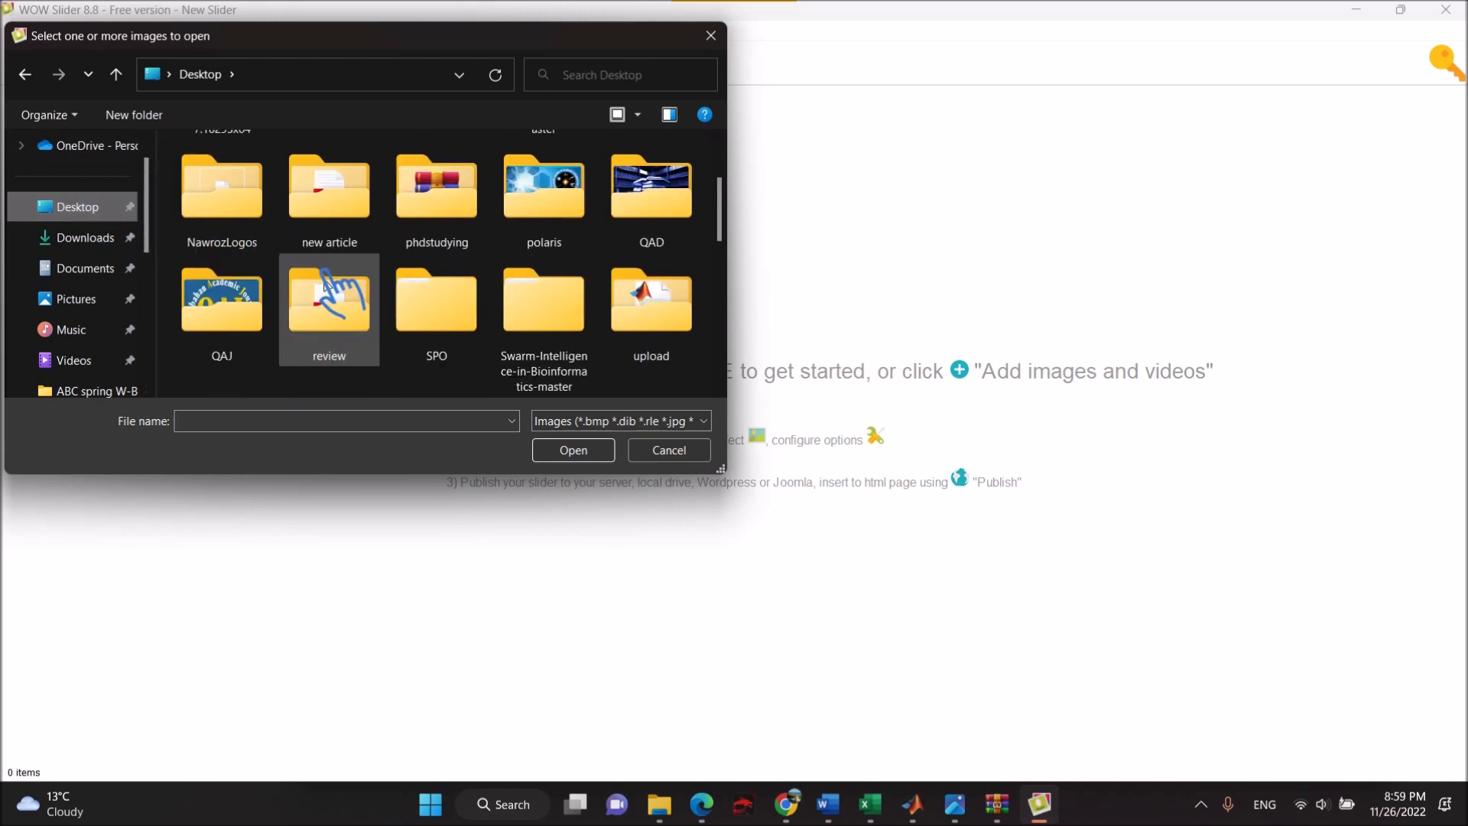
{"action": "double_click", "coordinate": [221, 302]}
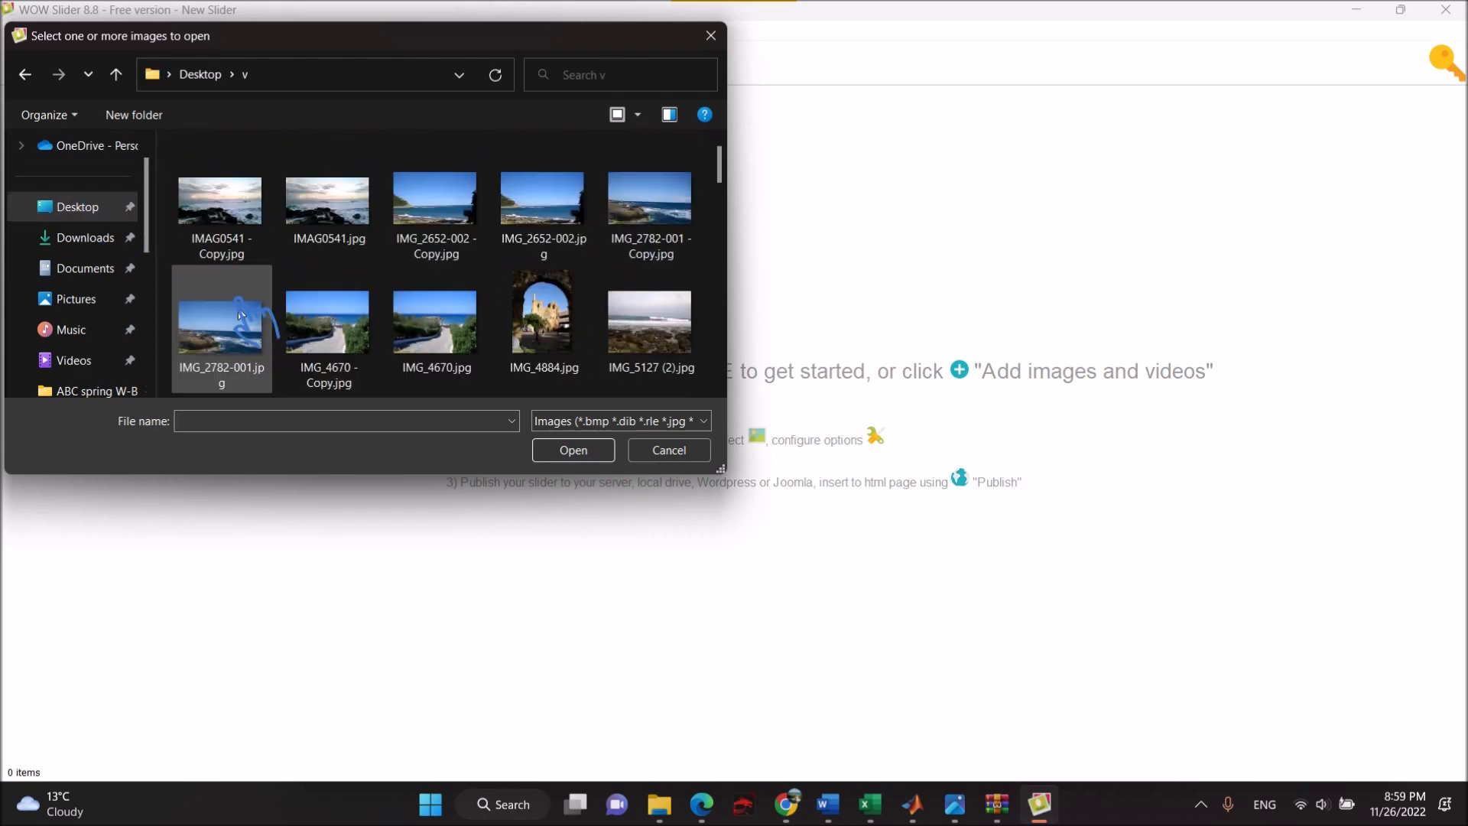
Select the images IMAG0541 - Copy, IMG_2652-002 - Copy, IMG_2782-001 - Copy, IMG_4670 - Copy, IMG_4884 and IMG_5127 (2).
{"action": "left_click", "coordinate": [240, 247]}
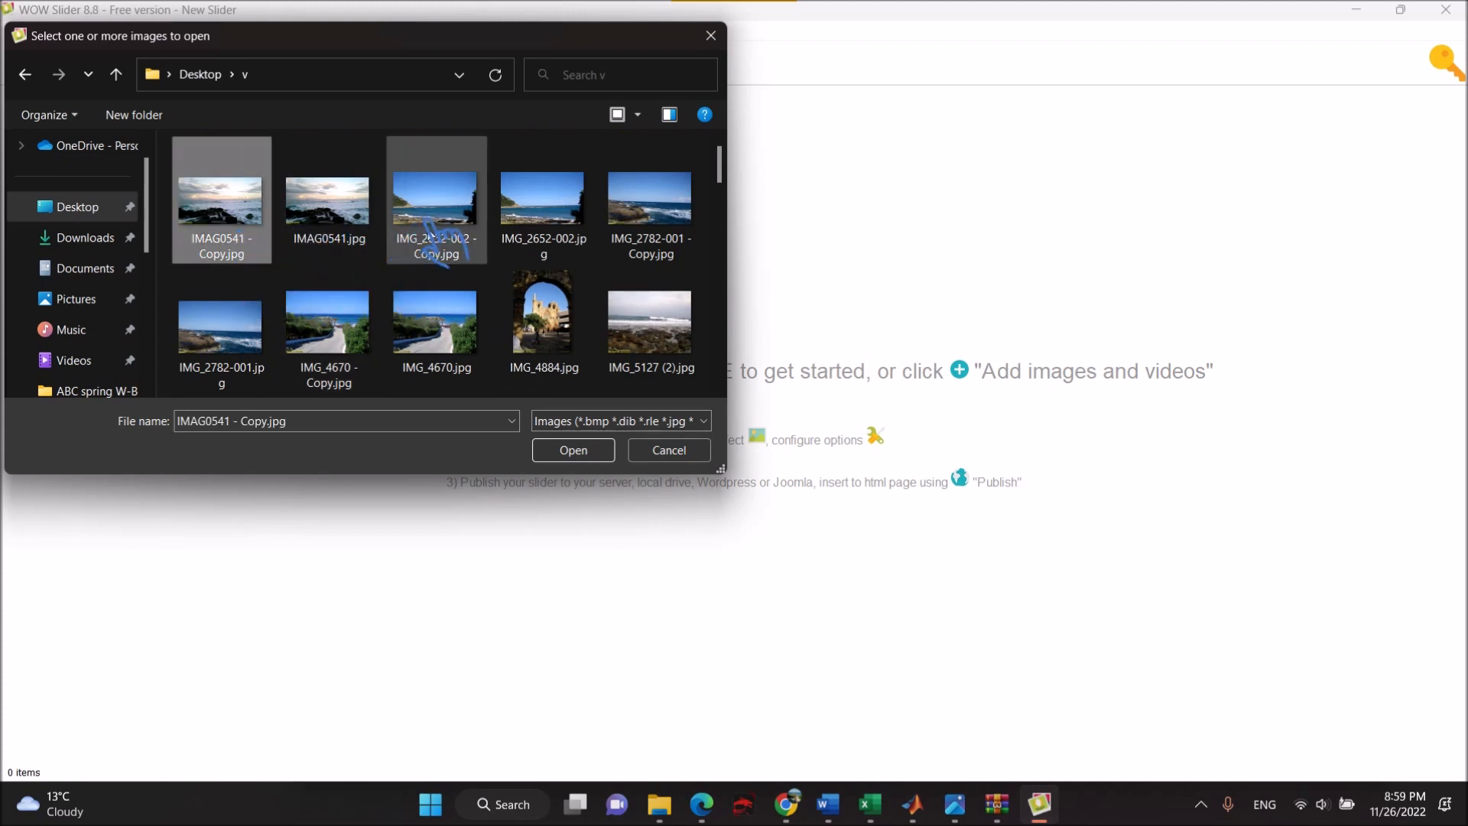
{"action": "left_click", "coordinate": [432, 234], "text": "ctrl"}
{"action": "left_click", "coordinate": [646, 246], "text": "ctrl"}
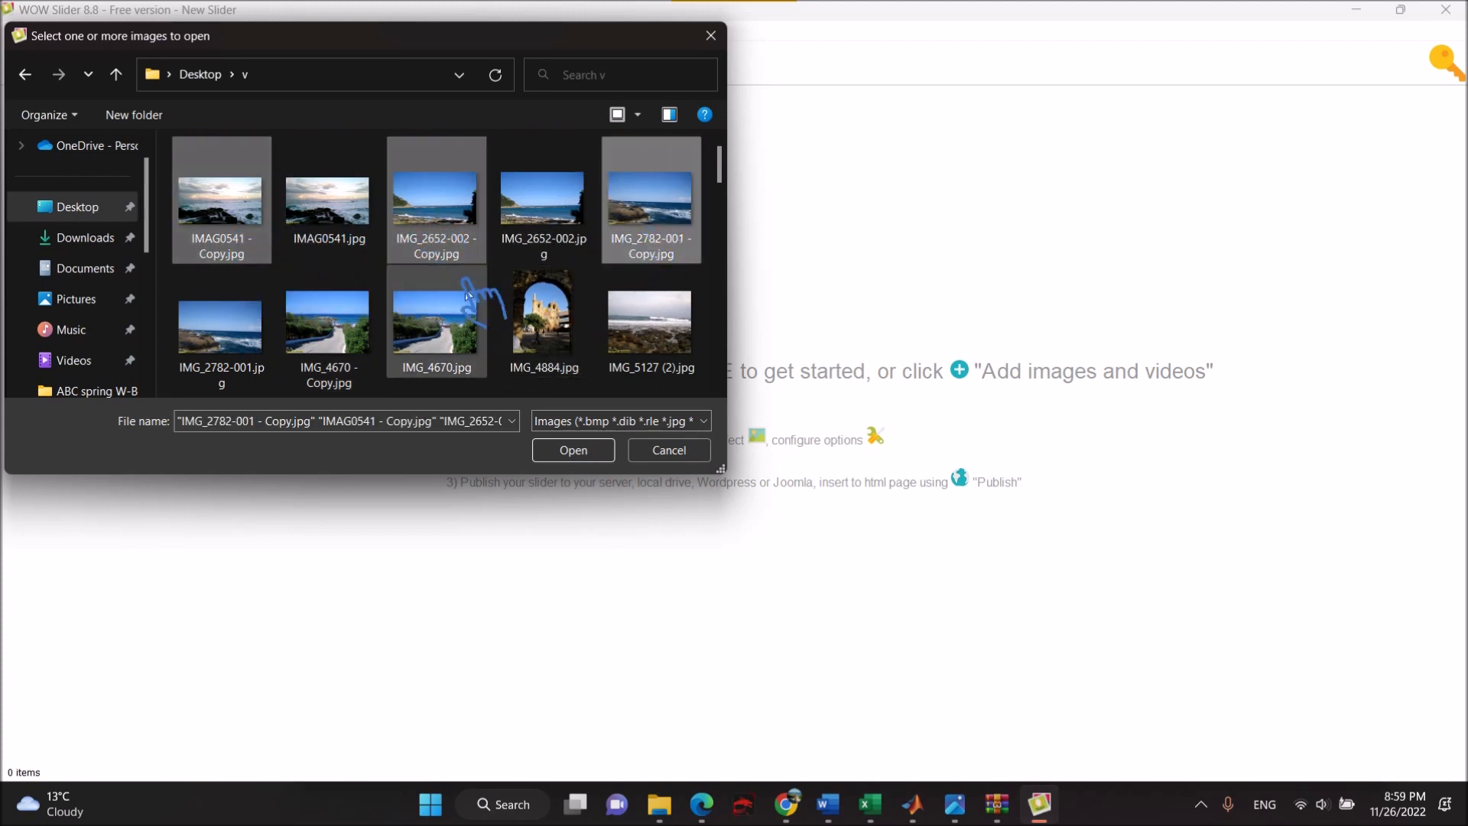
{"action": "left_click", "coordinate": [328, 329], "text": "ctrl"}
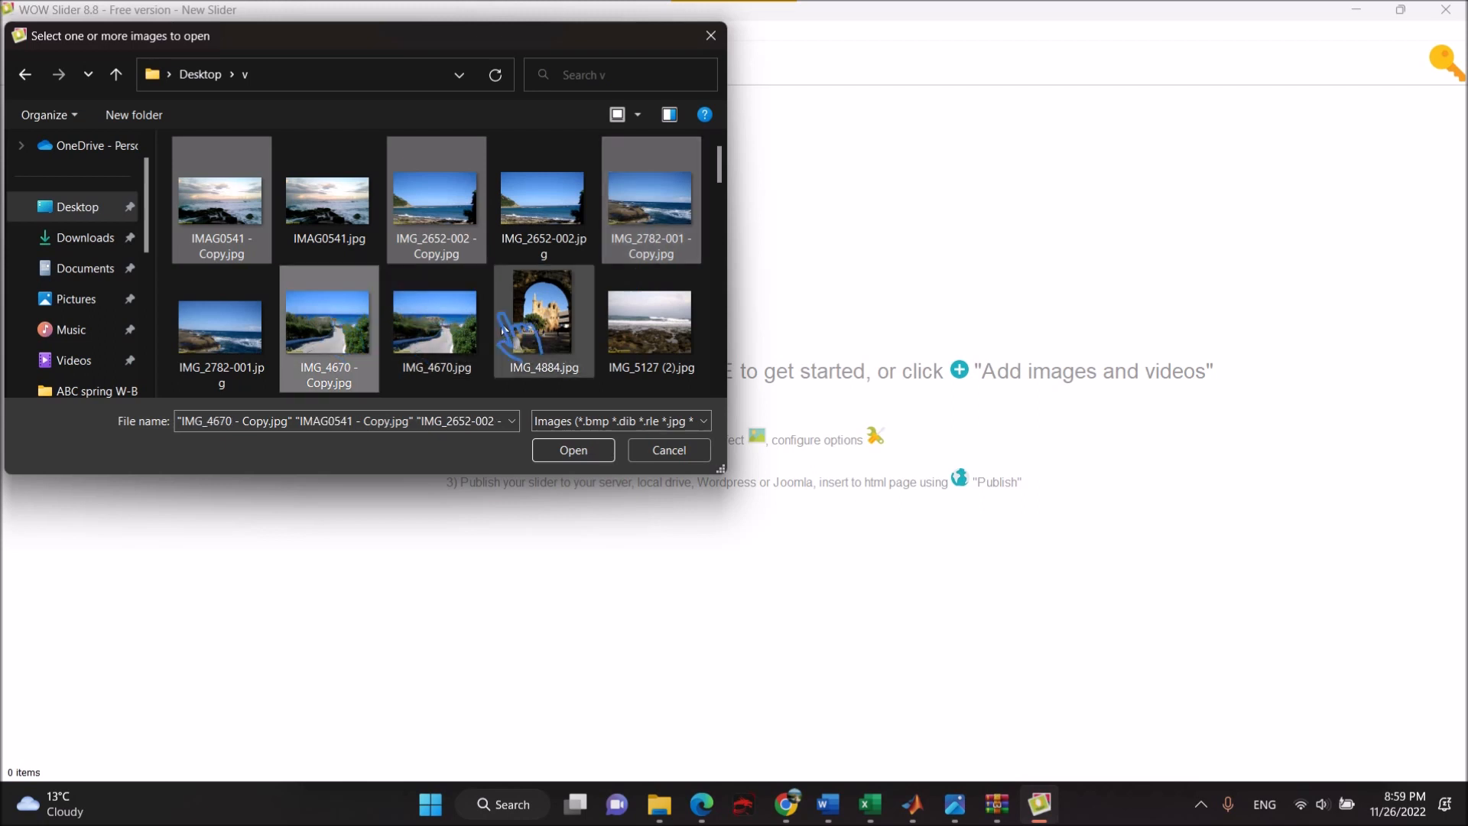
{"action": "left_click", "coordinate": [620, 345], "text": "ctrl"}
{"action": "left_click", "coordinate": [544, 336], "text": "ctrl"}
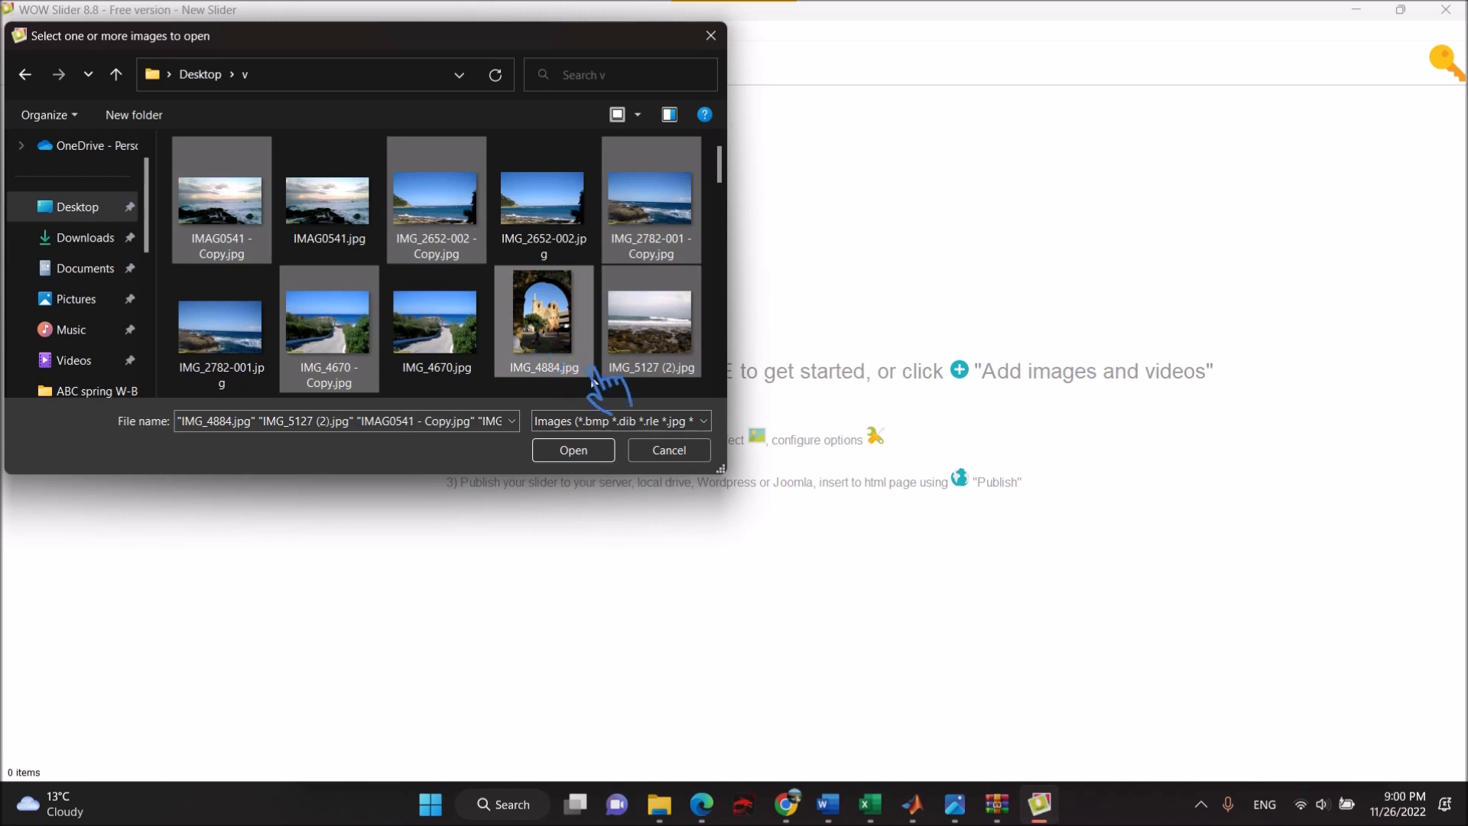
Extend the selection with IMG_5434 - Copy, IMG_5322 copy, IMG_5236-001 copy, IMG_5546-001, IMG_5532-001 and IMG_5552-001, and load all selected images into the slider.
{"action": "left_click_drag", "start_coordinate": [719, 162], "coordinate": [722, 200]}
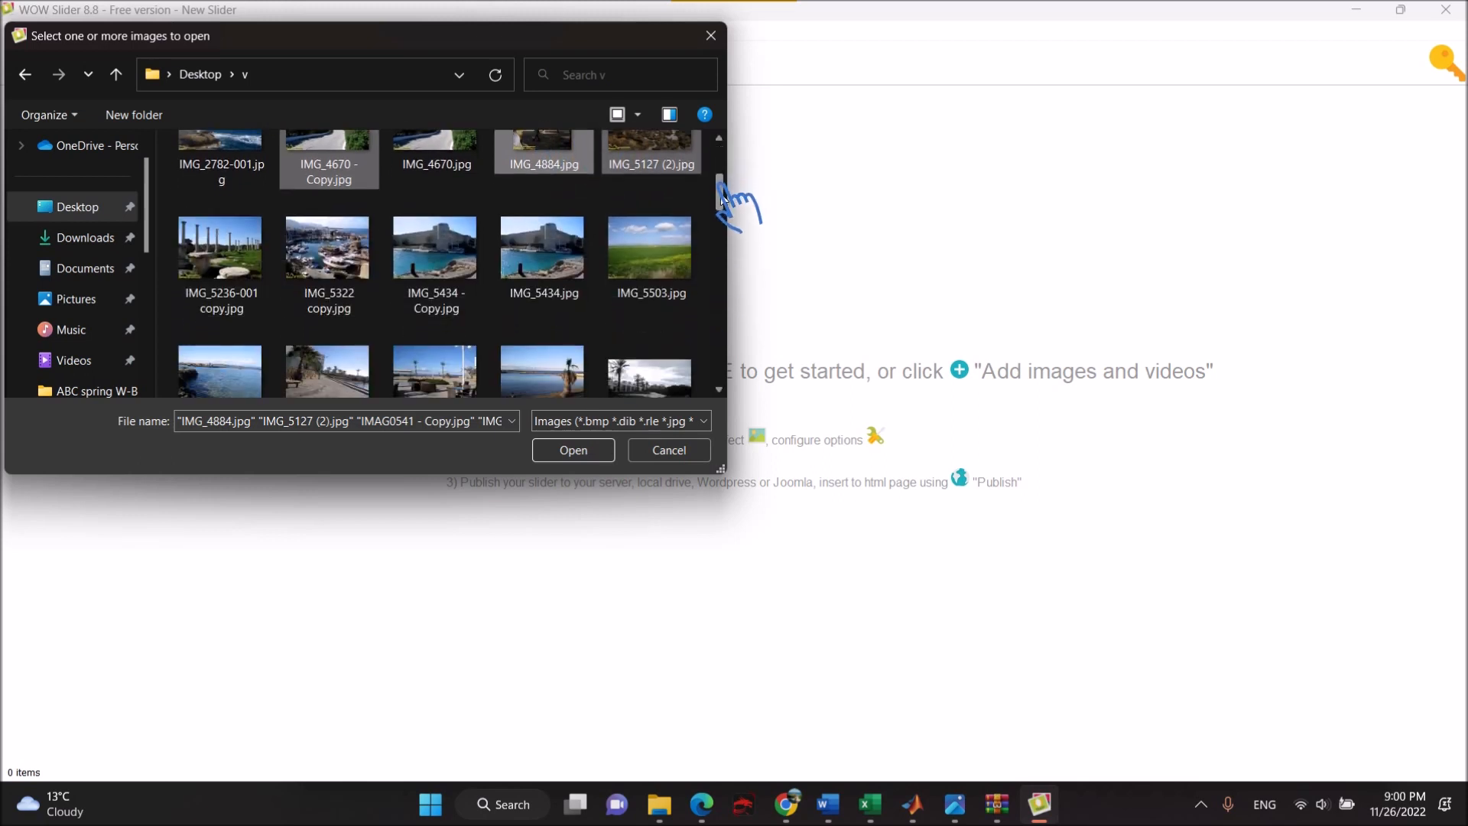
{"action": "left_click", "coordinate": [434, 243], "text": "ctrl"}
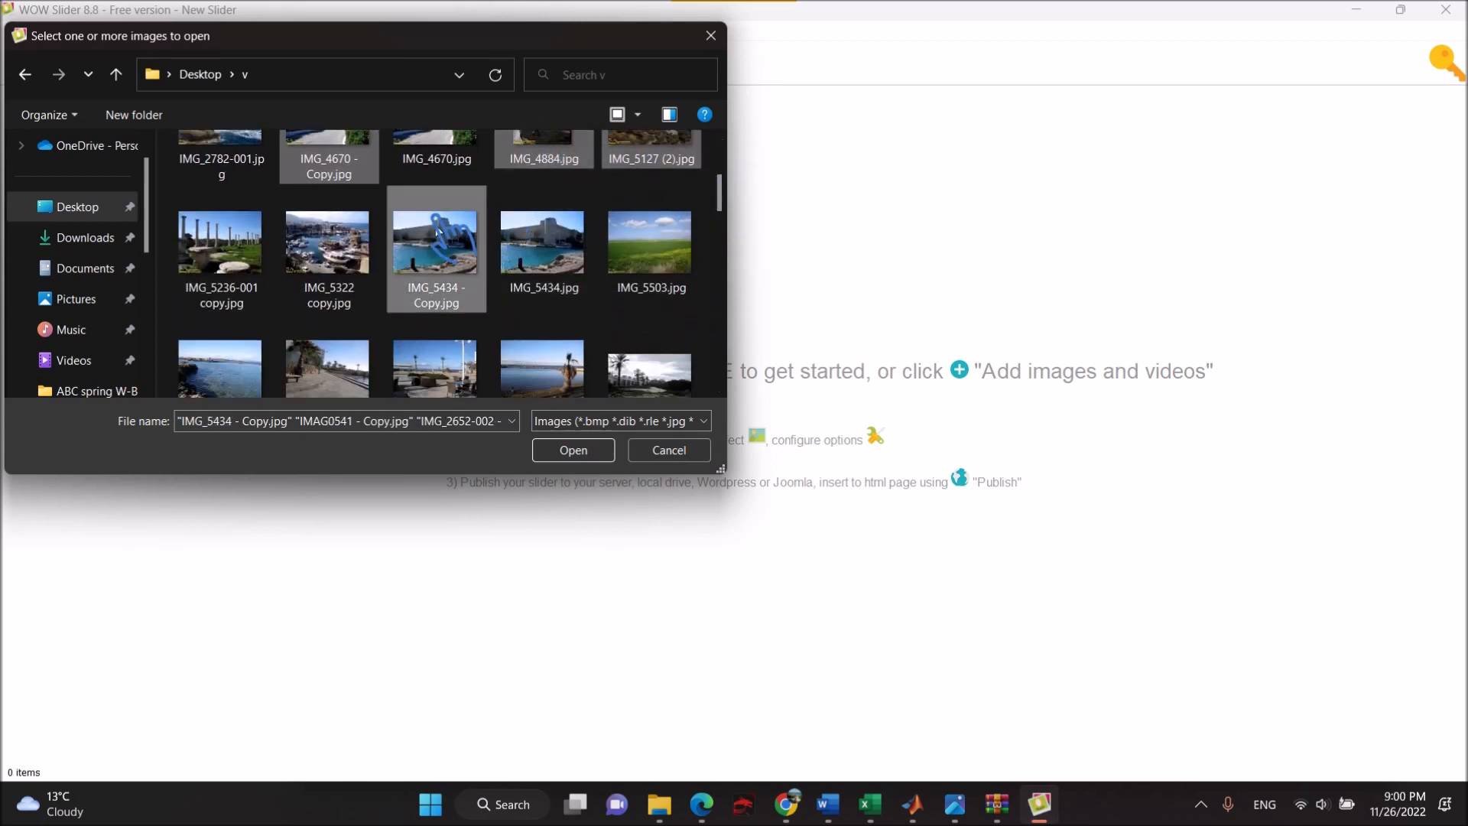
{"action": "left_click", "coordinate": [313, 243], "text": "ctrl"}
{"action": "left_click", "coordinate": [246, 297], "text": "ctrl"}
{"action": "left_click", "coordinate": [311, 344], "text": "ctrl"}
{"action": "left_click", "coordinate": [246, 345], "text": "ctrl"}
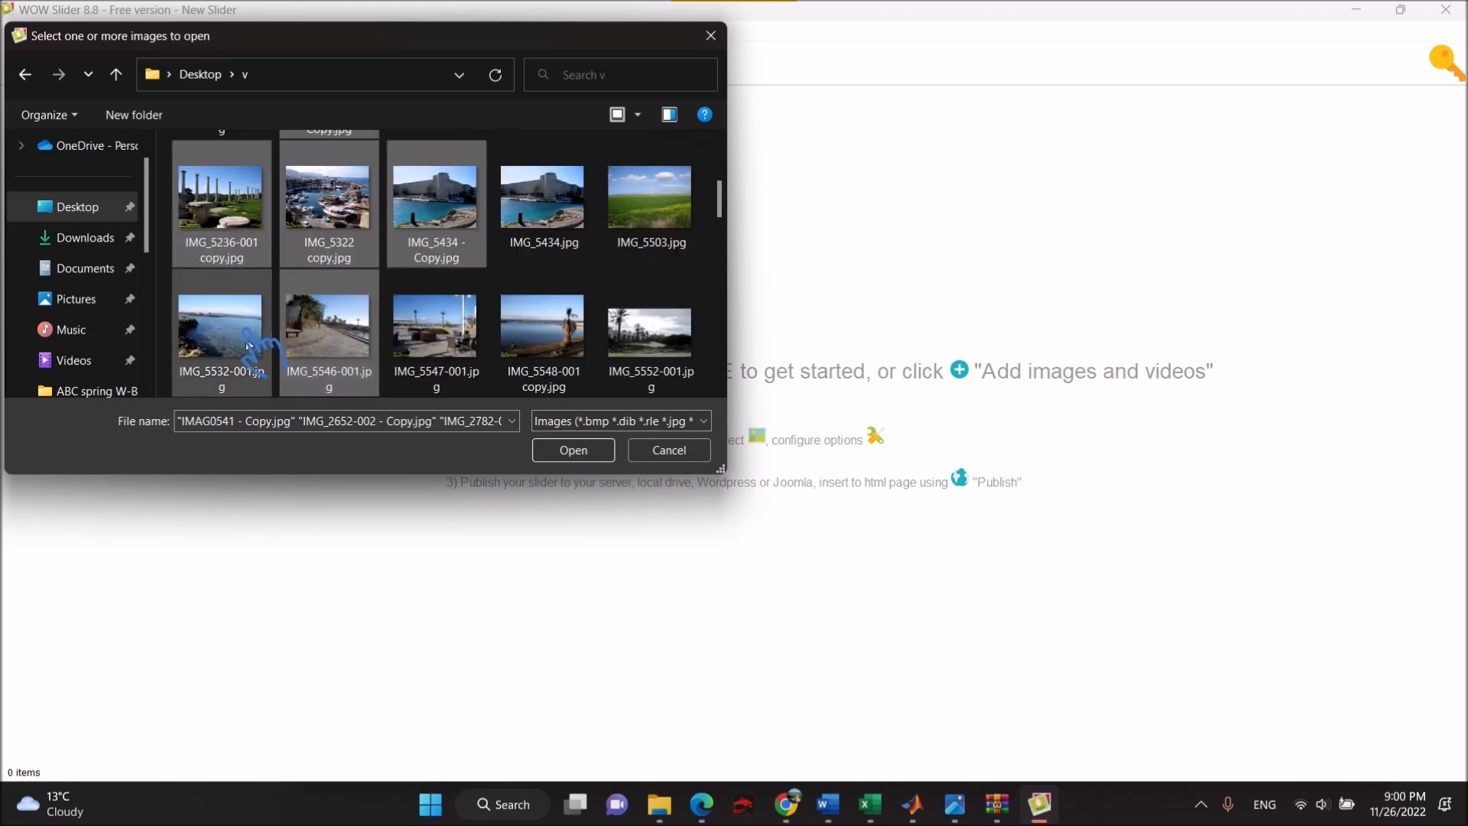
{"action": "left_click", "coordinate": [635, 386], "text": "ctrl"}
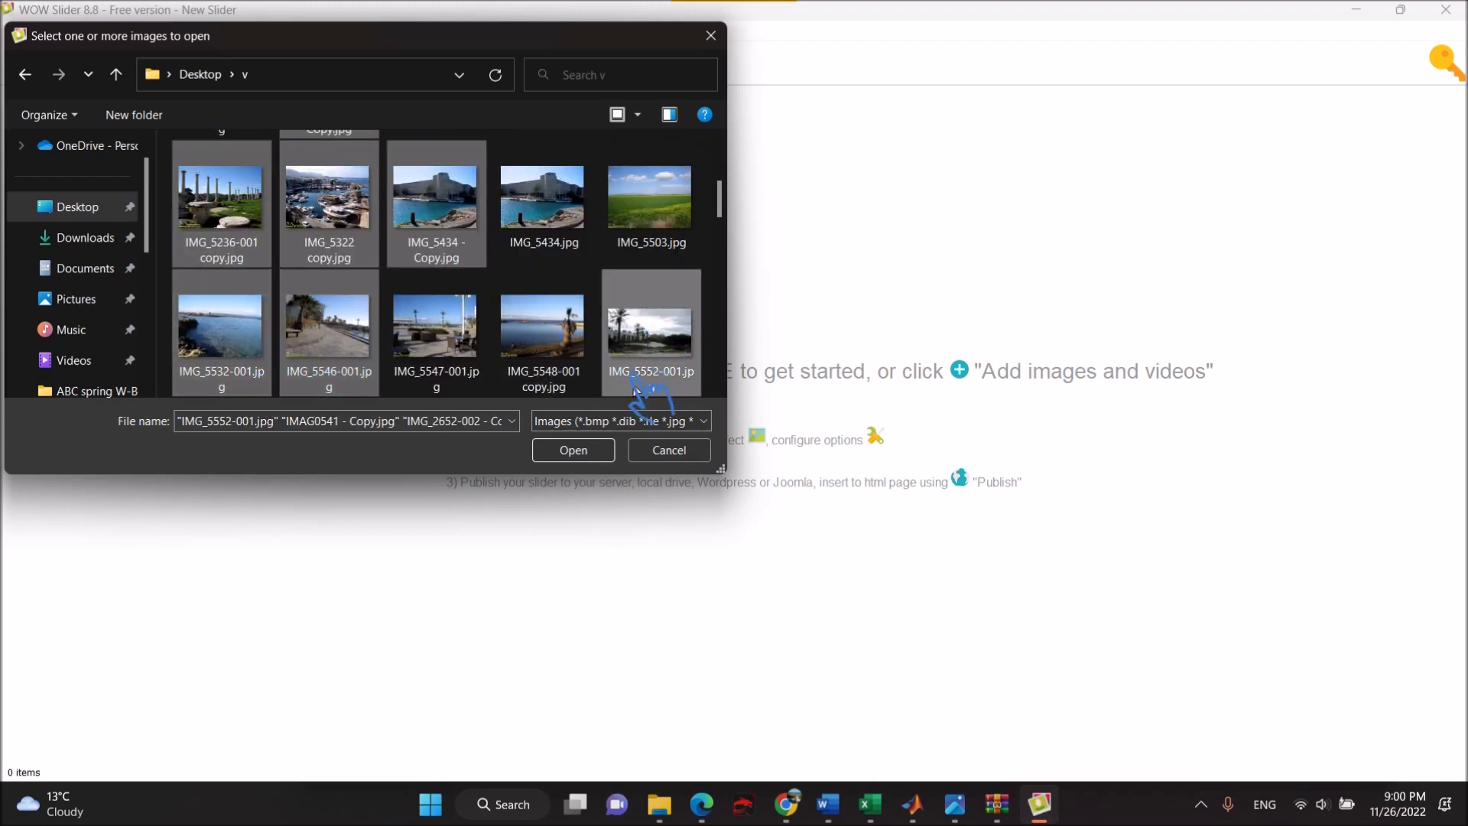
{"action": "left_click", "coordinate": [588, 451]}
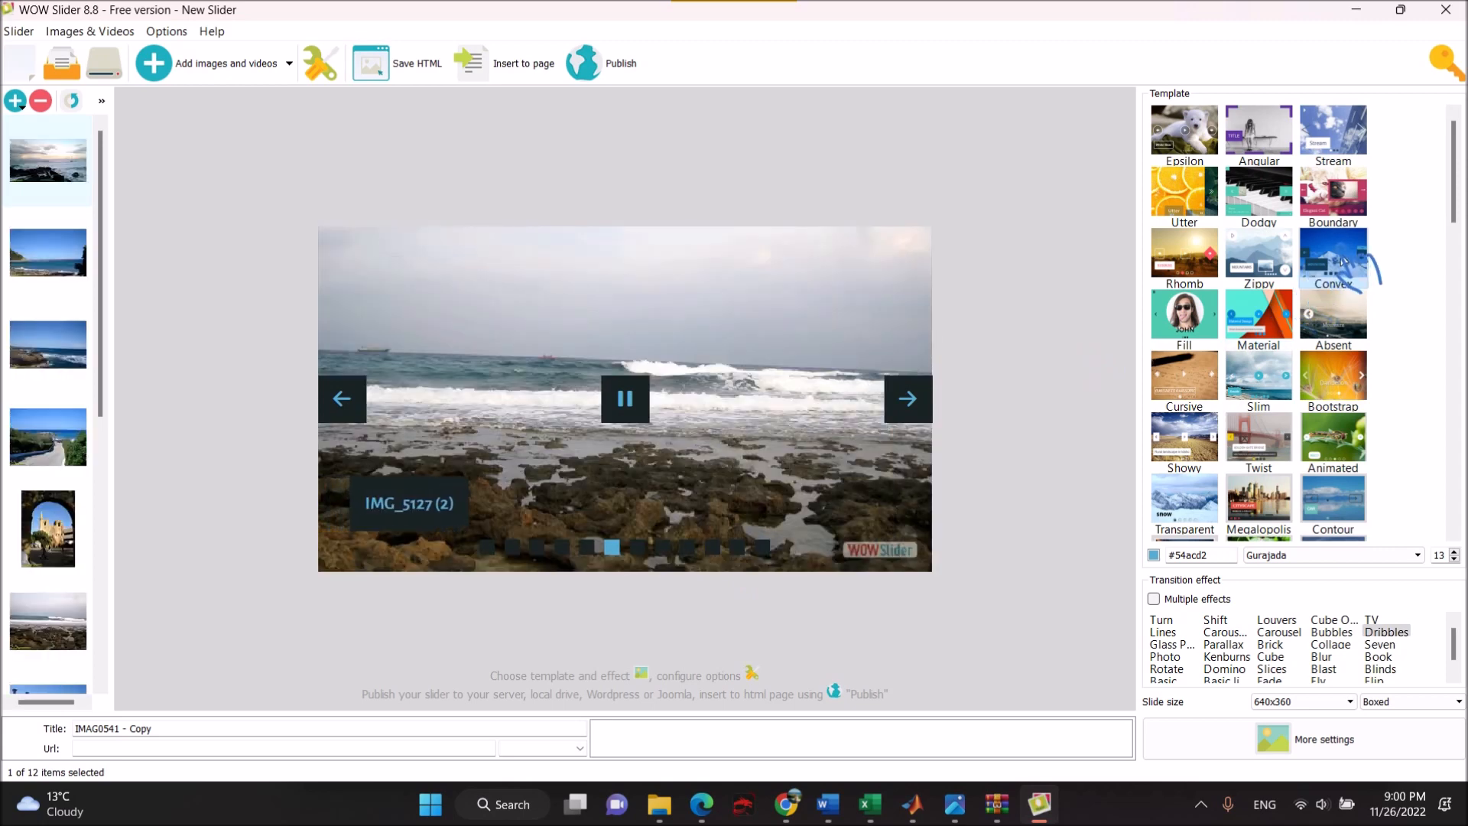
Try the Absent, Slim, Fill, Rhomb, Elegant and Geometric templates on the slider.
{"action": "left_click", "coordinate": [1346, 330]}
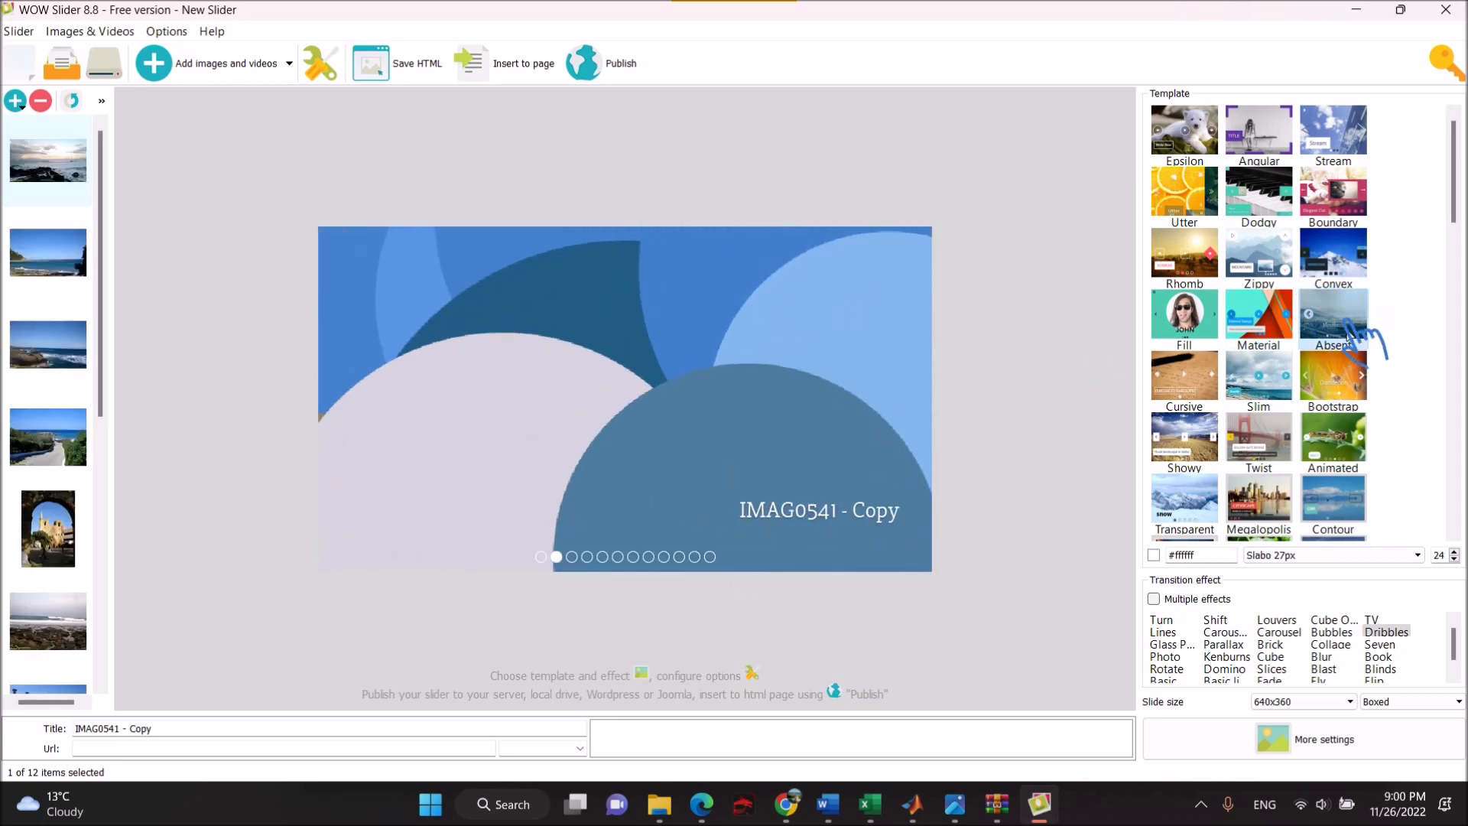
{"action": "left_click", "coordinate": [1271, 369]}
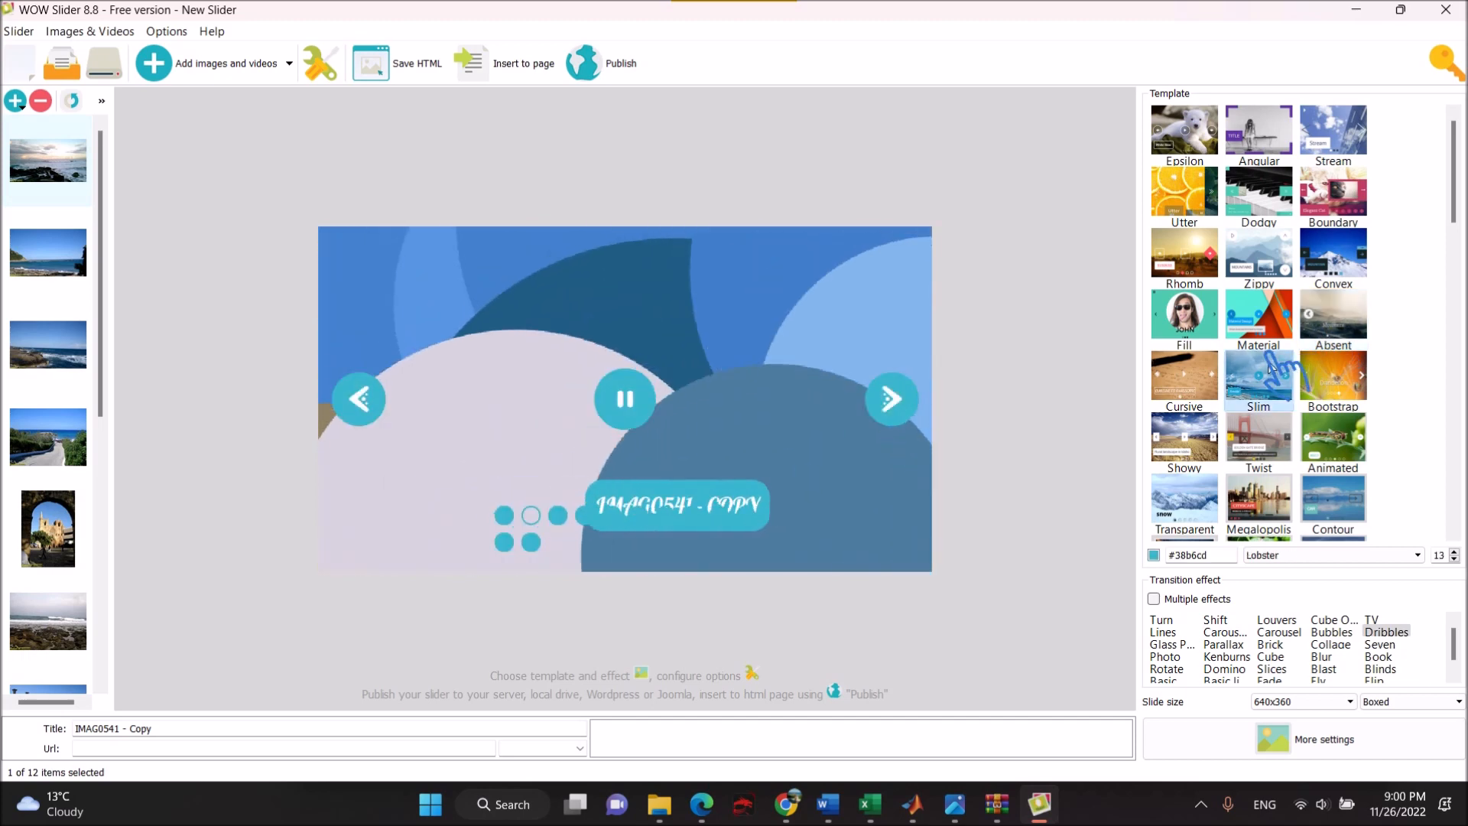
{"action": "left_click", "coordinate": [1186, 317]}
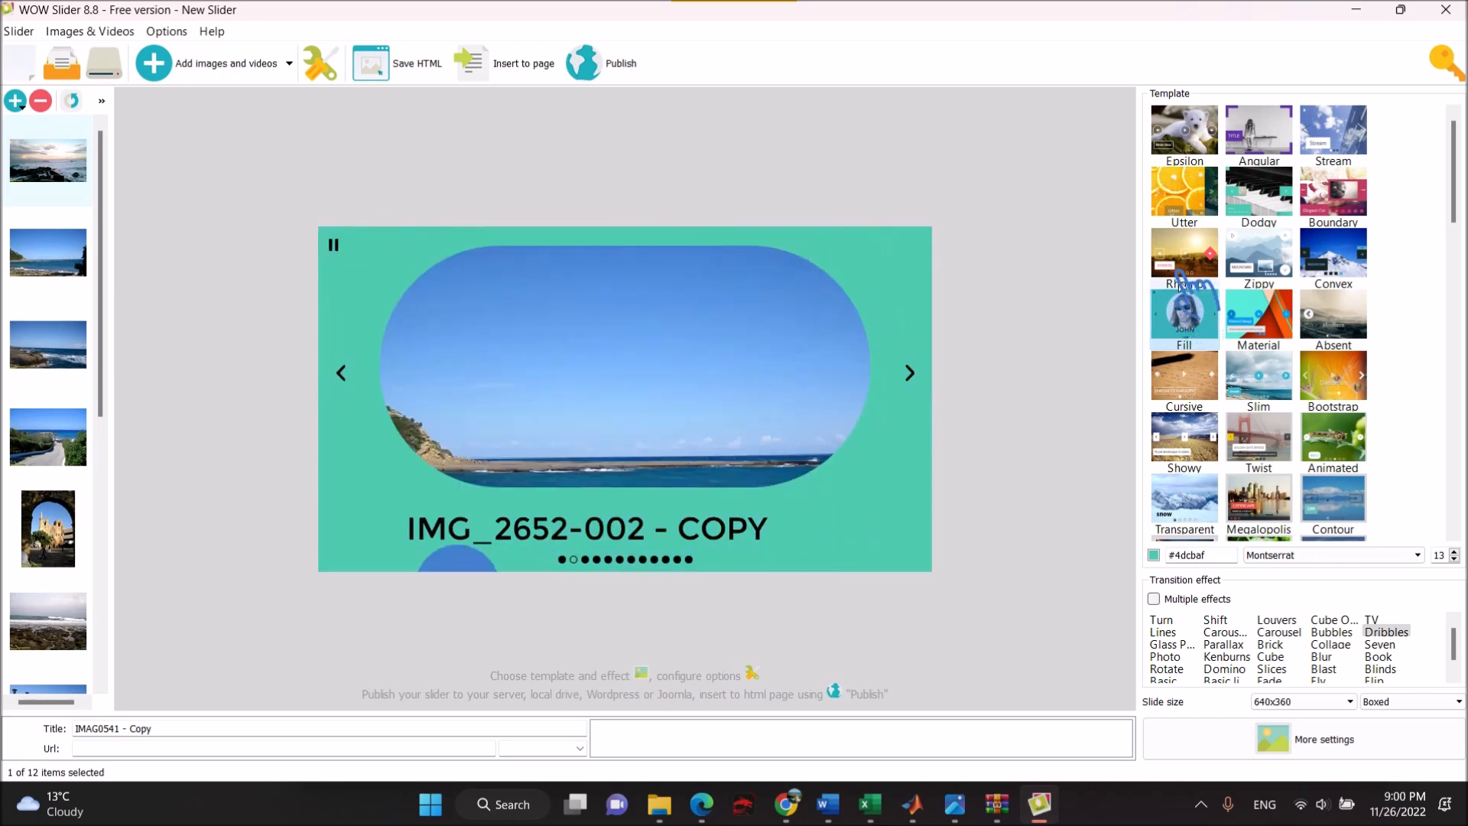
{"action": "left_click", "coordinate": [1181, 257]}
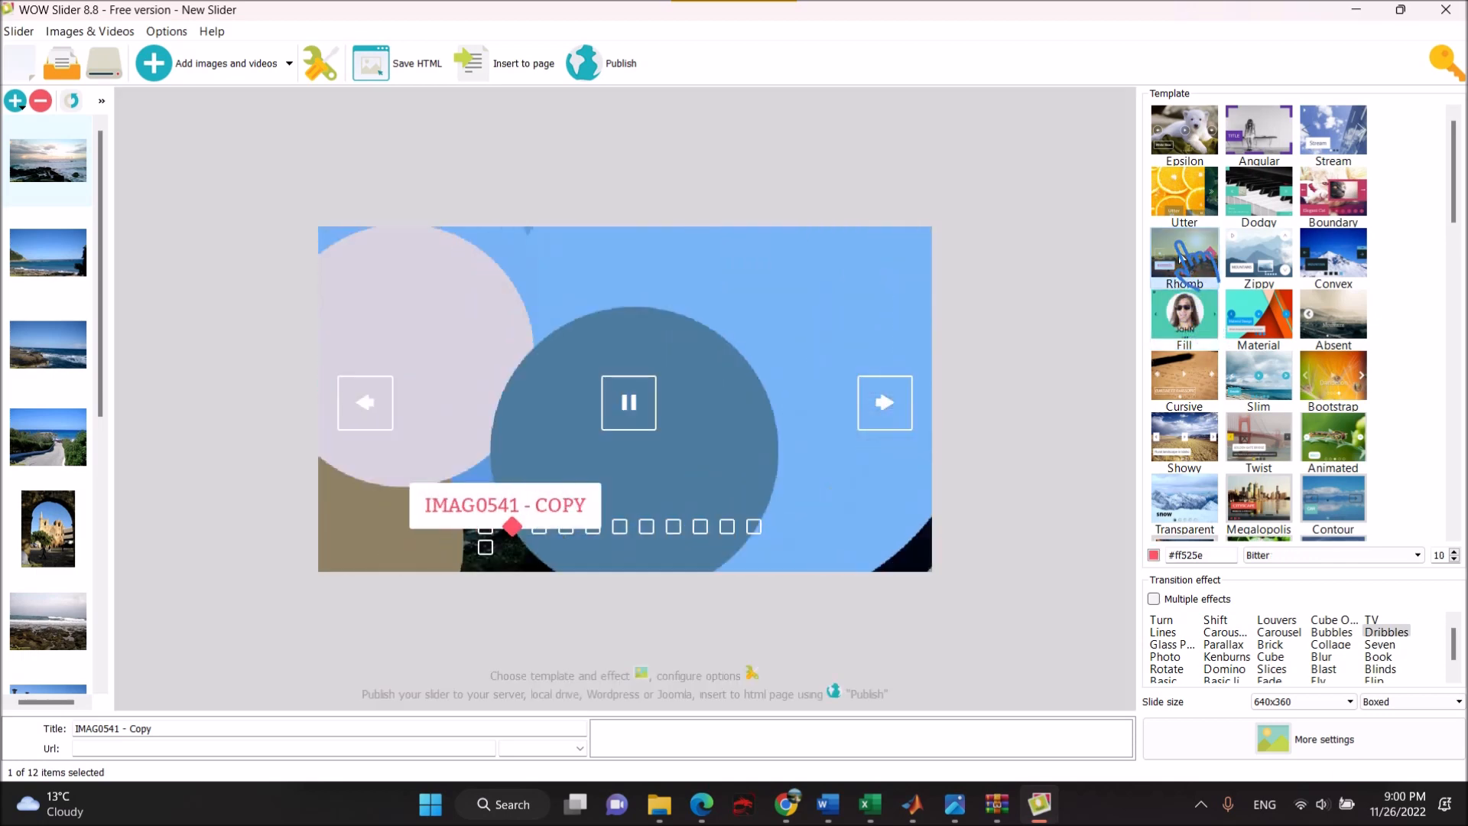
{"action": "scroll", "coordinate": [1256, 382], "scroll_direction": "down", "scroll_amount": 10}
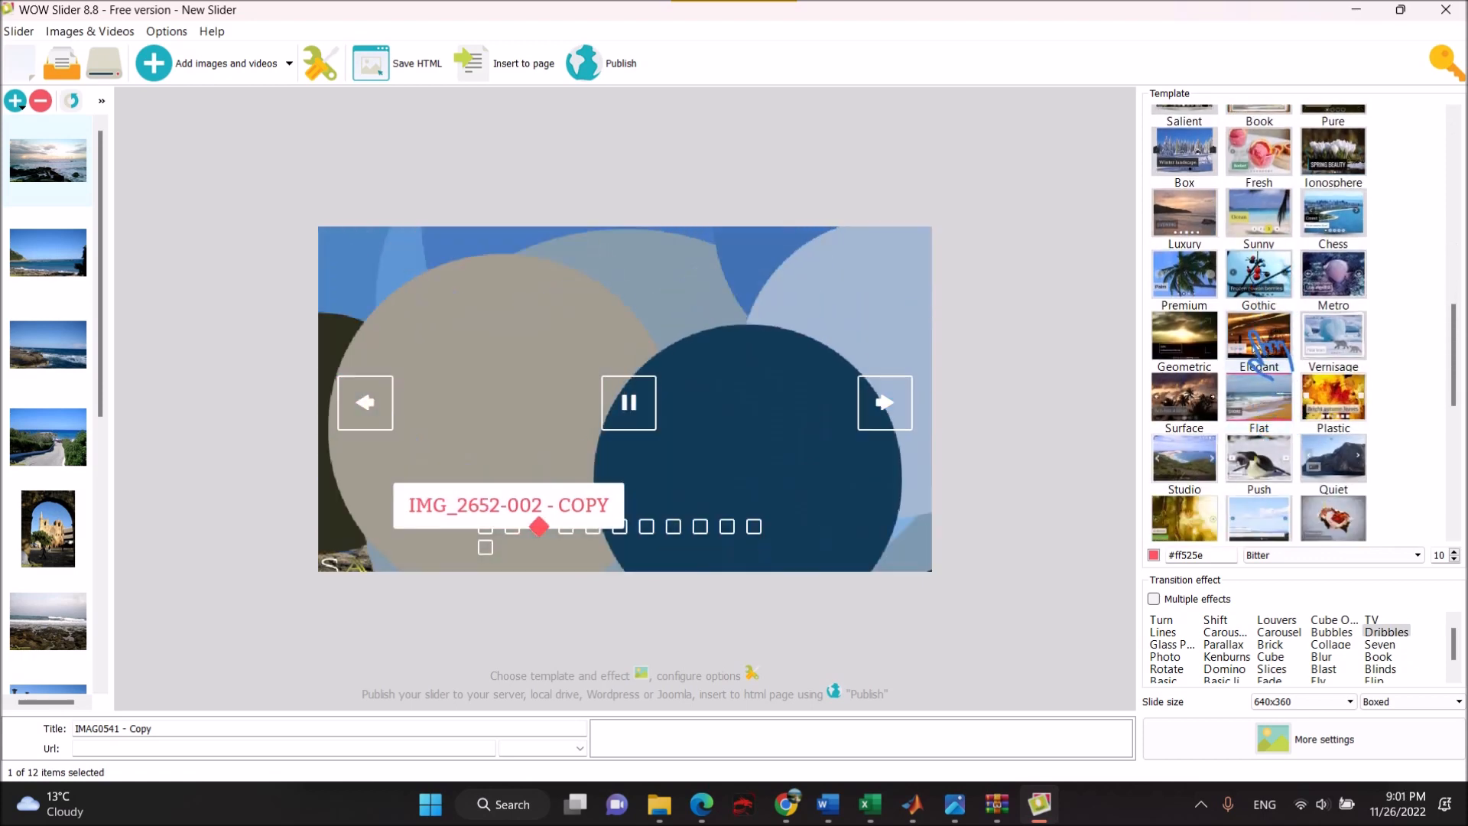
{"action": "left_click", "coordinate": [1256, 346]}
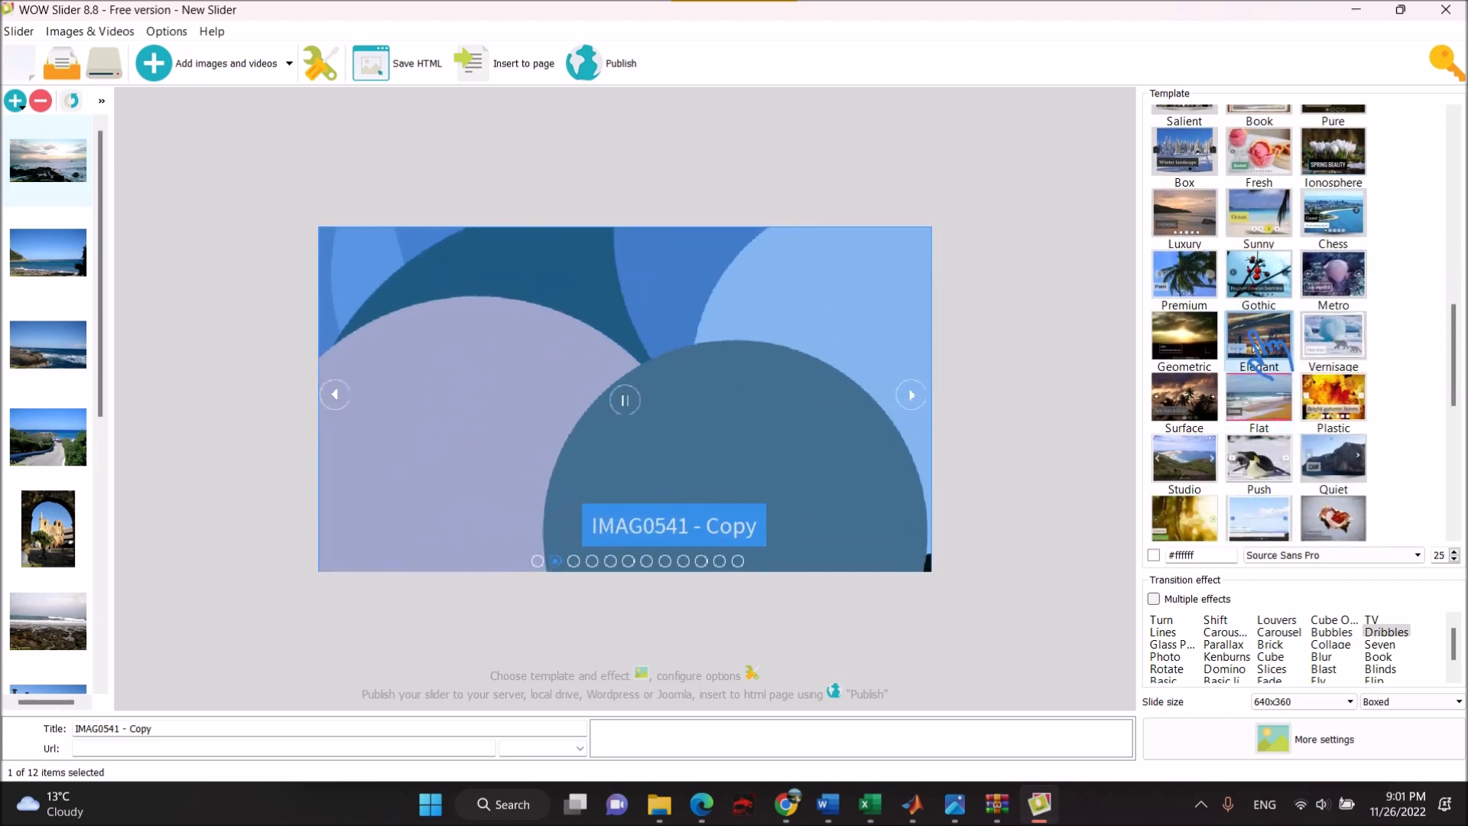
{"action": "left_click", "coordinate": [1177, 345]}
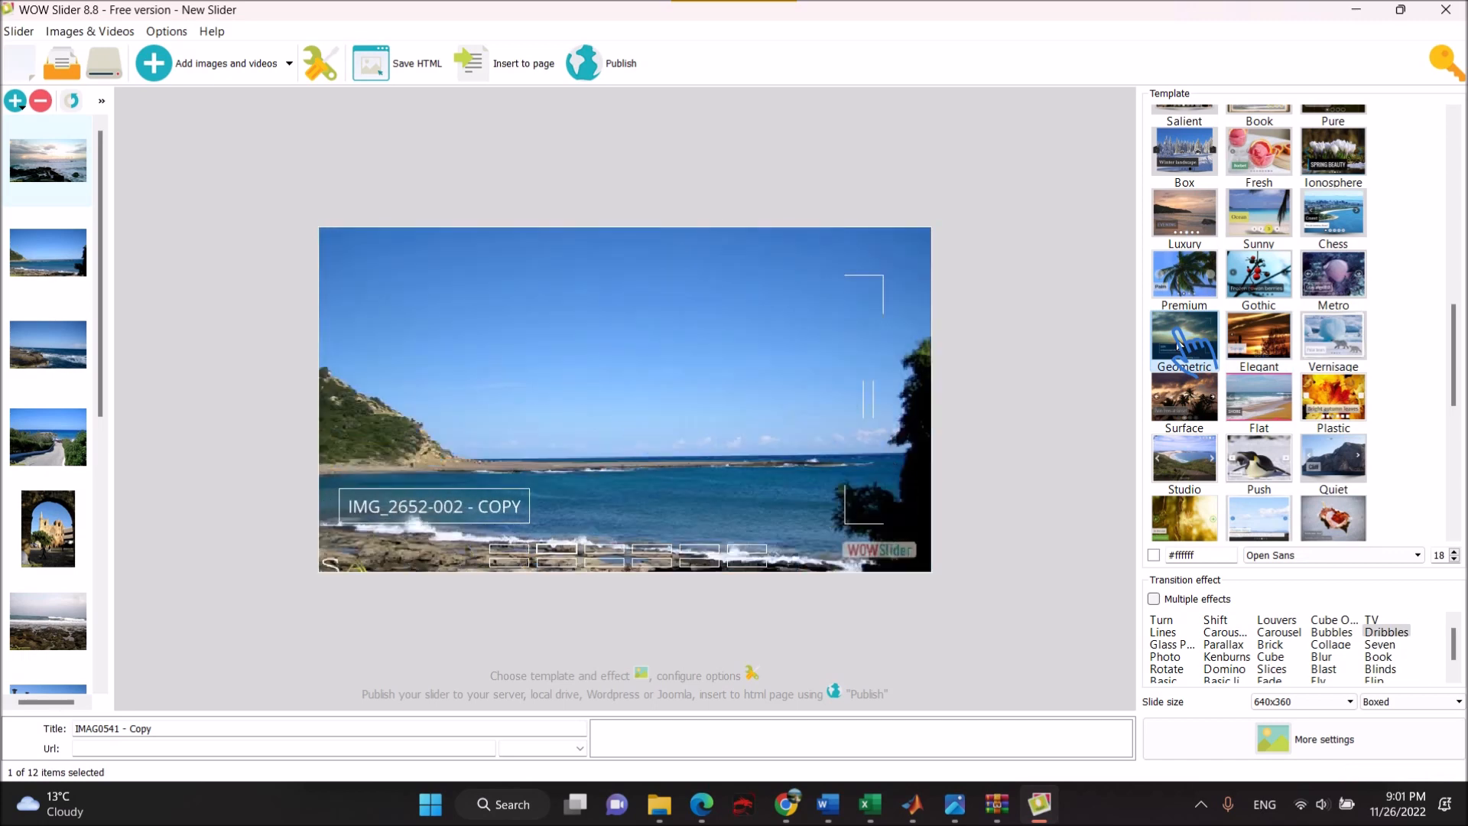
Apply the Flat template to the slider, try the Shift transition effect and switch the effect to Carousel.
{"action": "left_click", "coordinate": [1246, 415]}
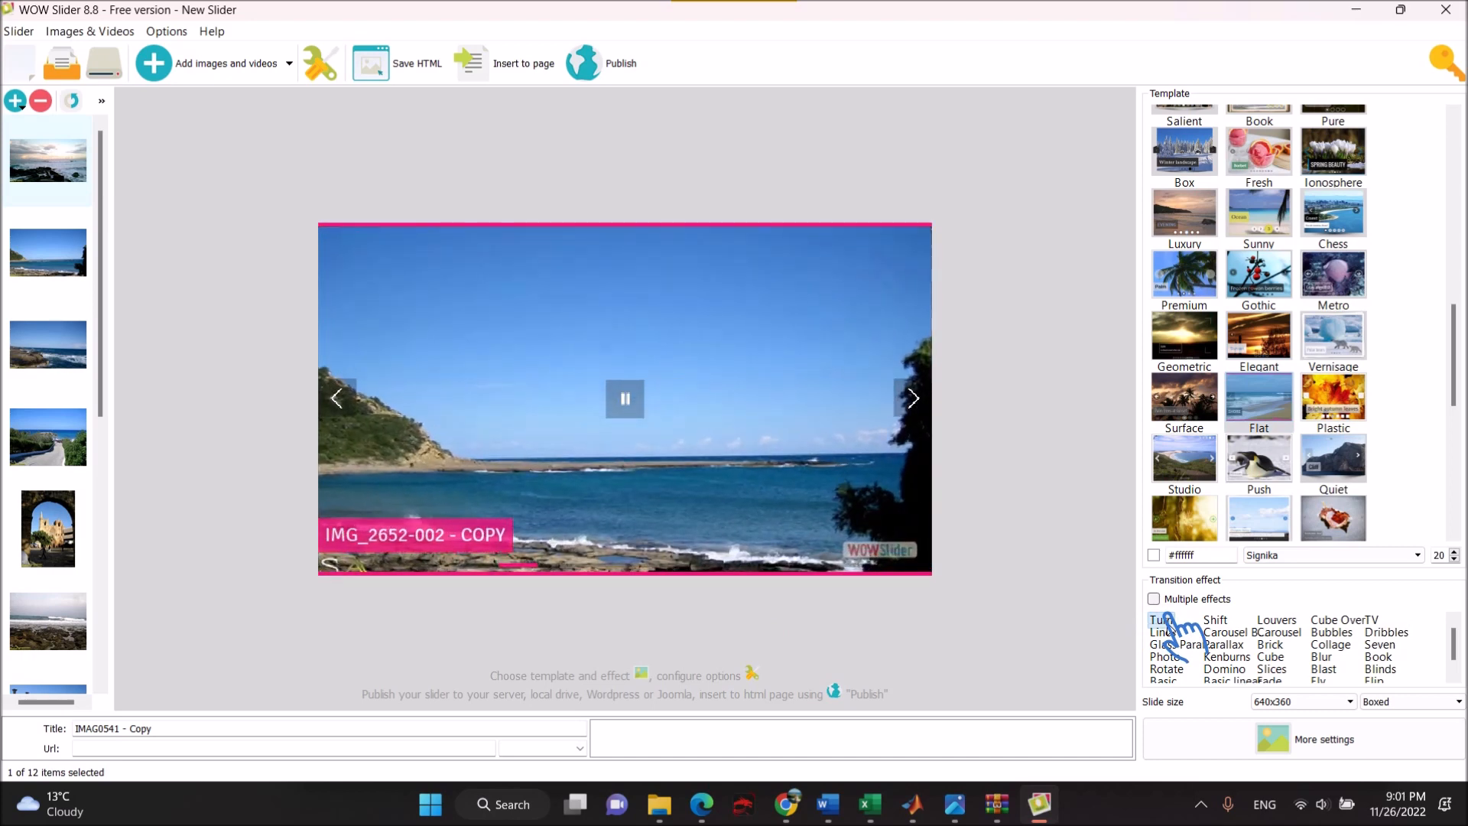
{"action": "left_click", "coordinate": [1216, 619]}
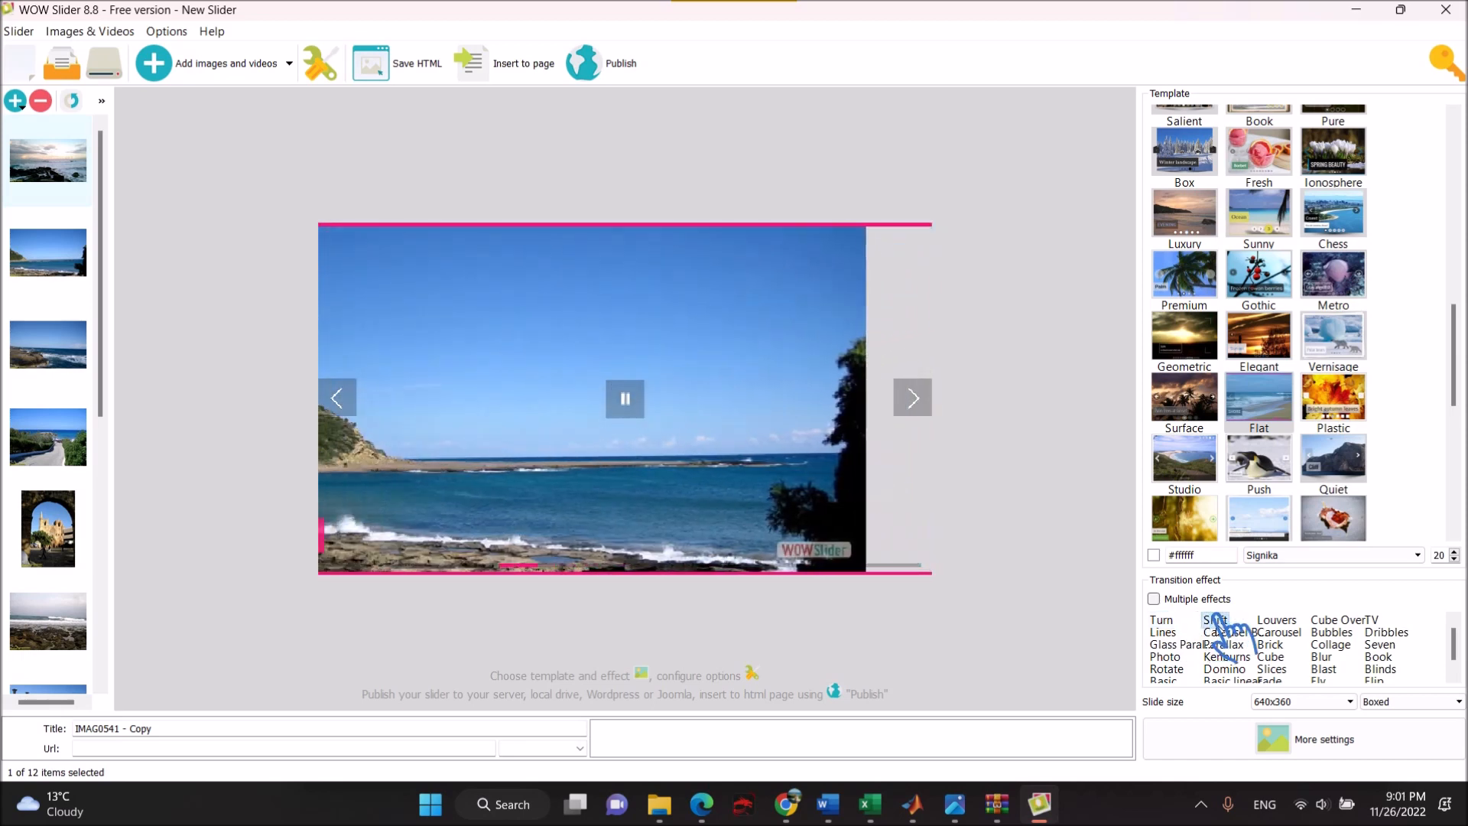
{"action": "left_click", "coordinate": [1267, 632]}
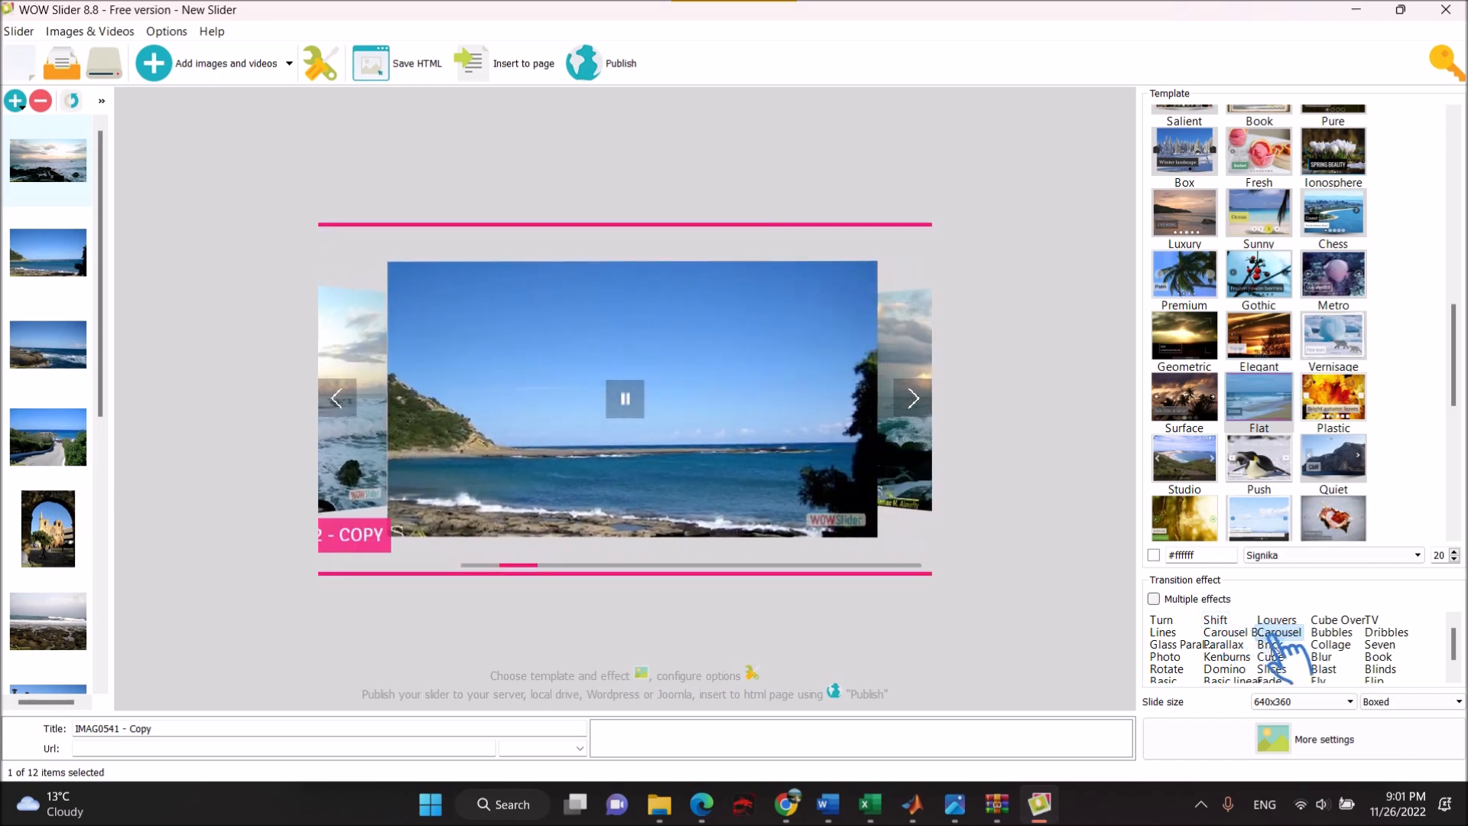
Try the Cube, Collage and Book transition effects on the slider and switch the effect to Seven.
{"action": "left_click", "coordinate": [1271, 656]}
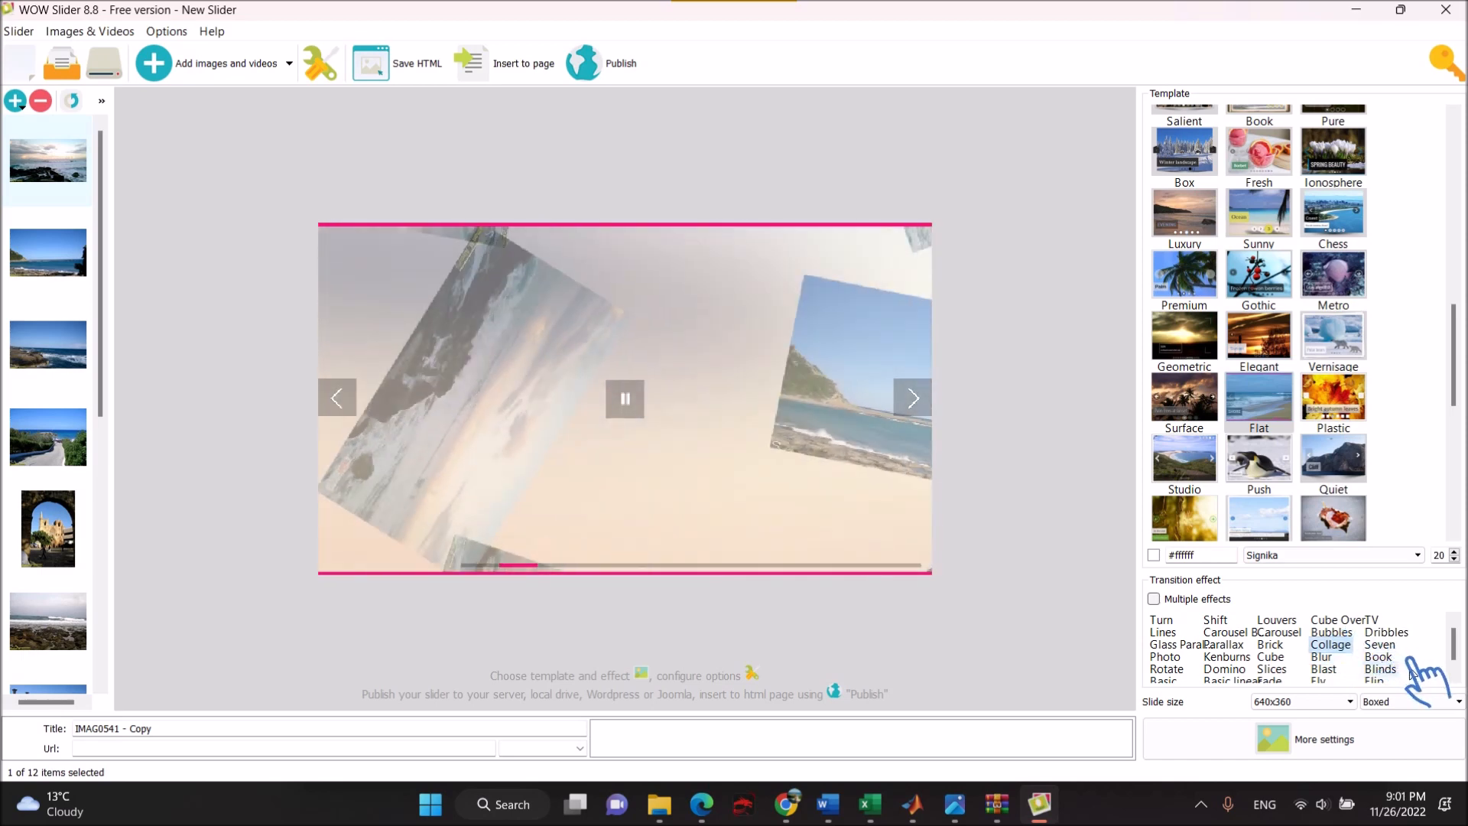
{"action": "left_click", "coordinate": [1380, 656]}
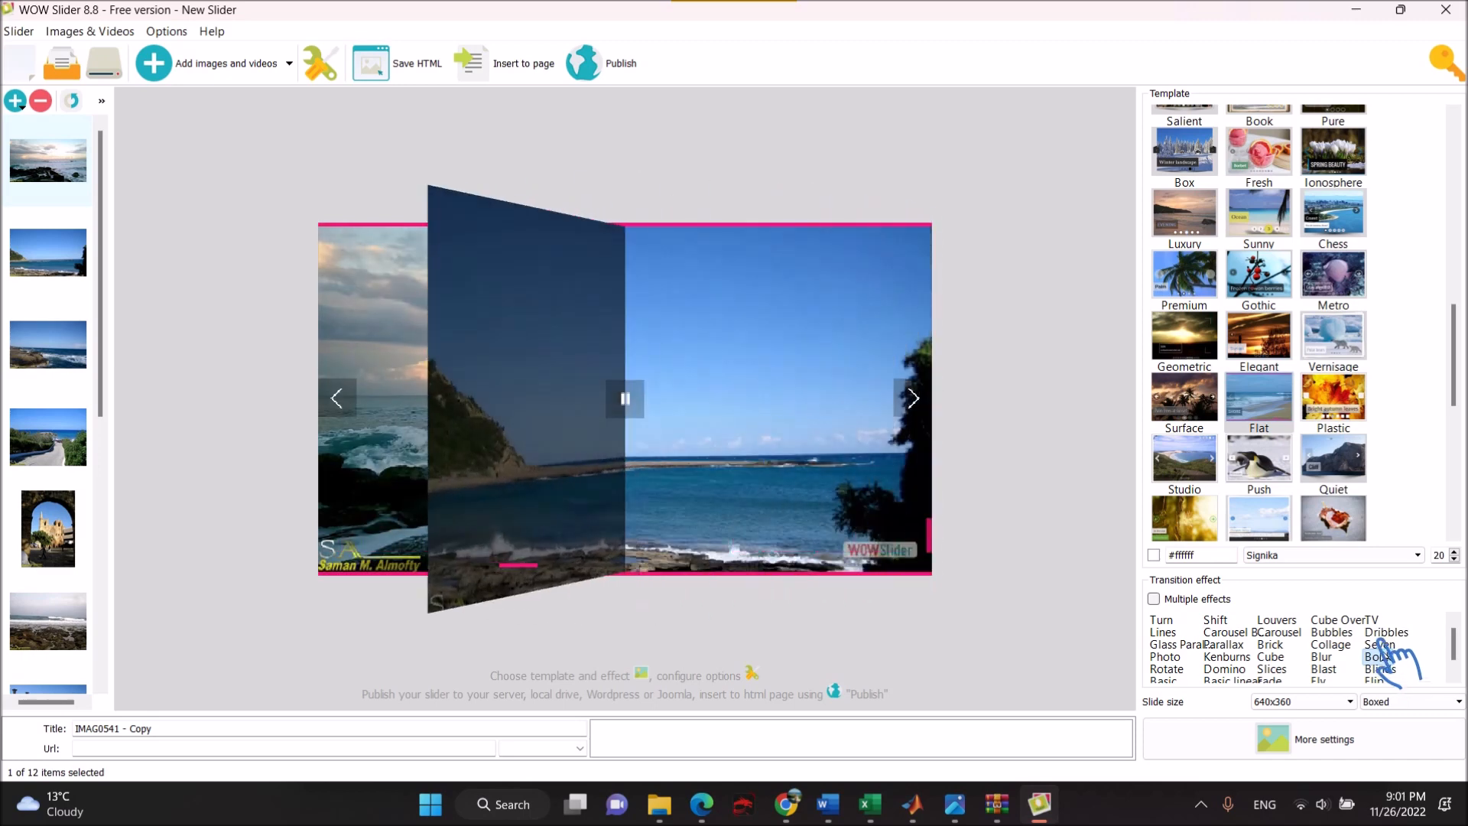
{"action": "left_click", "coordinate": [1379, 644]}
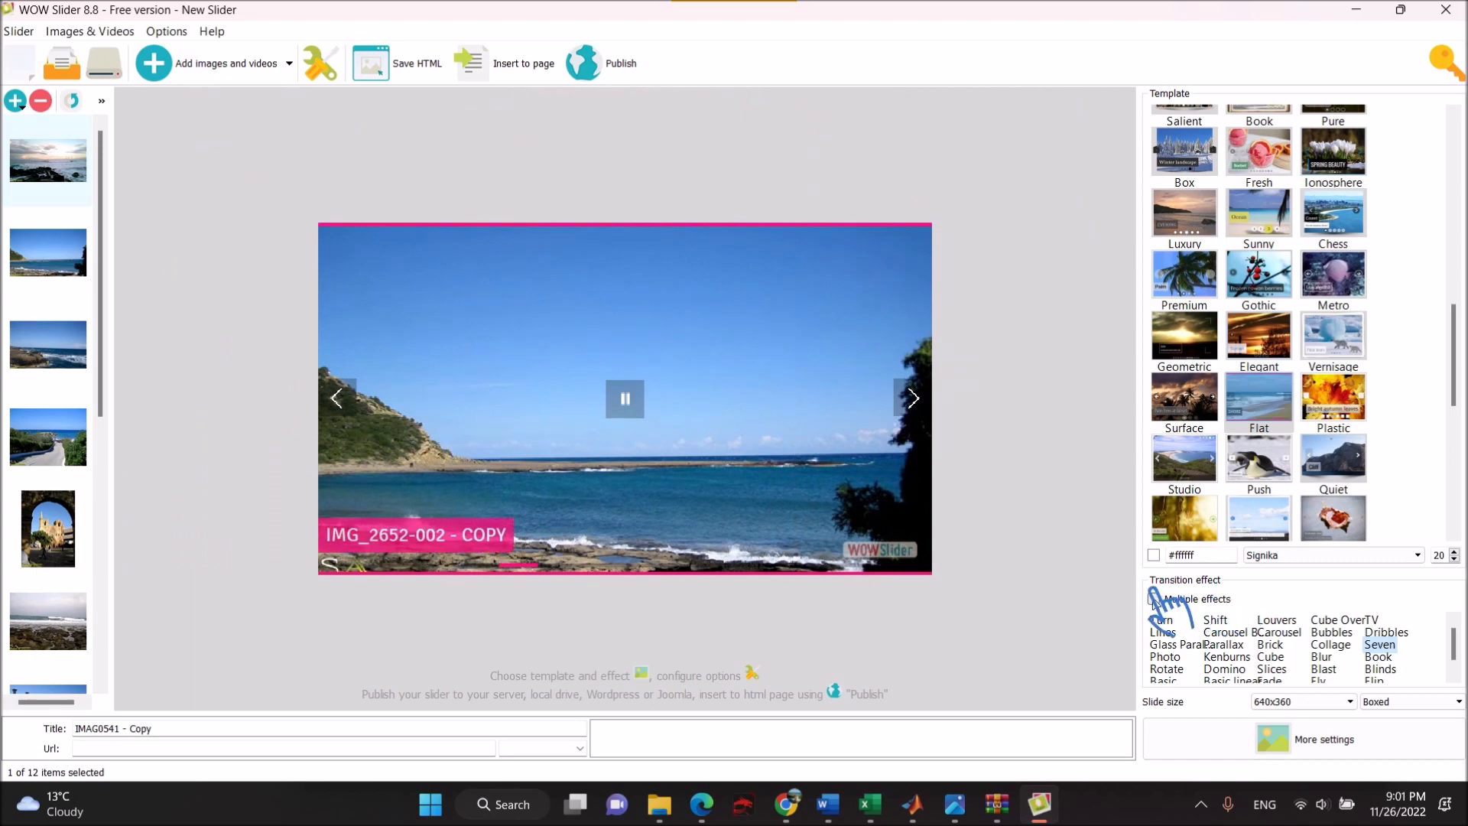
Enable multiple transition effects and add Kenburns and Fade alongside Seven.
{"action": "left_click", "coordinate": [1154, 600]}
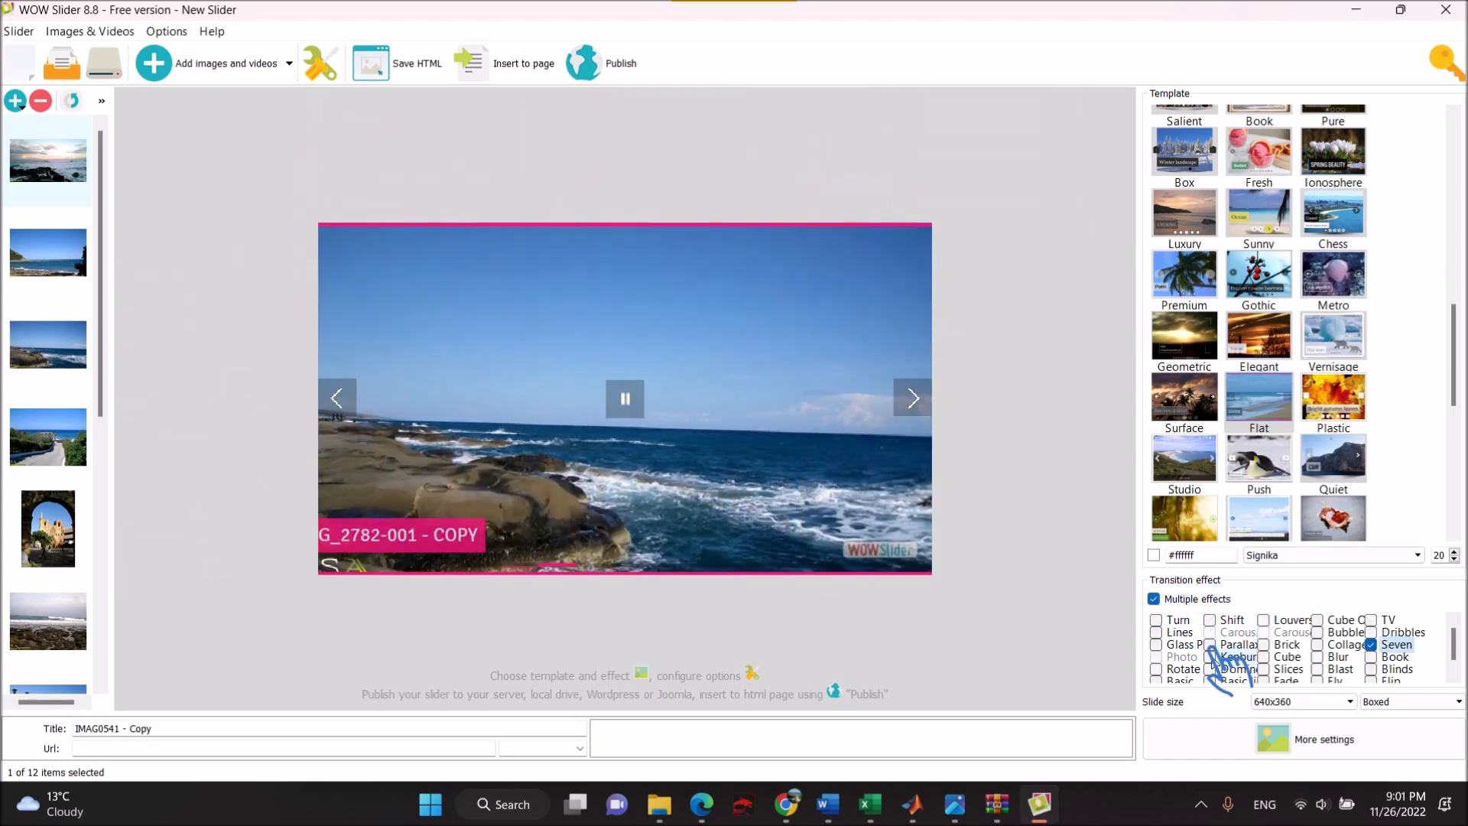
{"action": "left_click", "coordinate": [1210, 657]}
{"action": "scroll", "coordinate": [1211, 658], "scroll_direction": "down", "scroll_amount": 1}
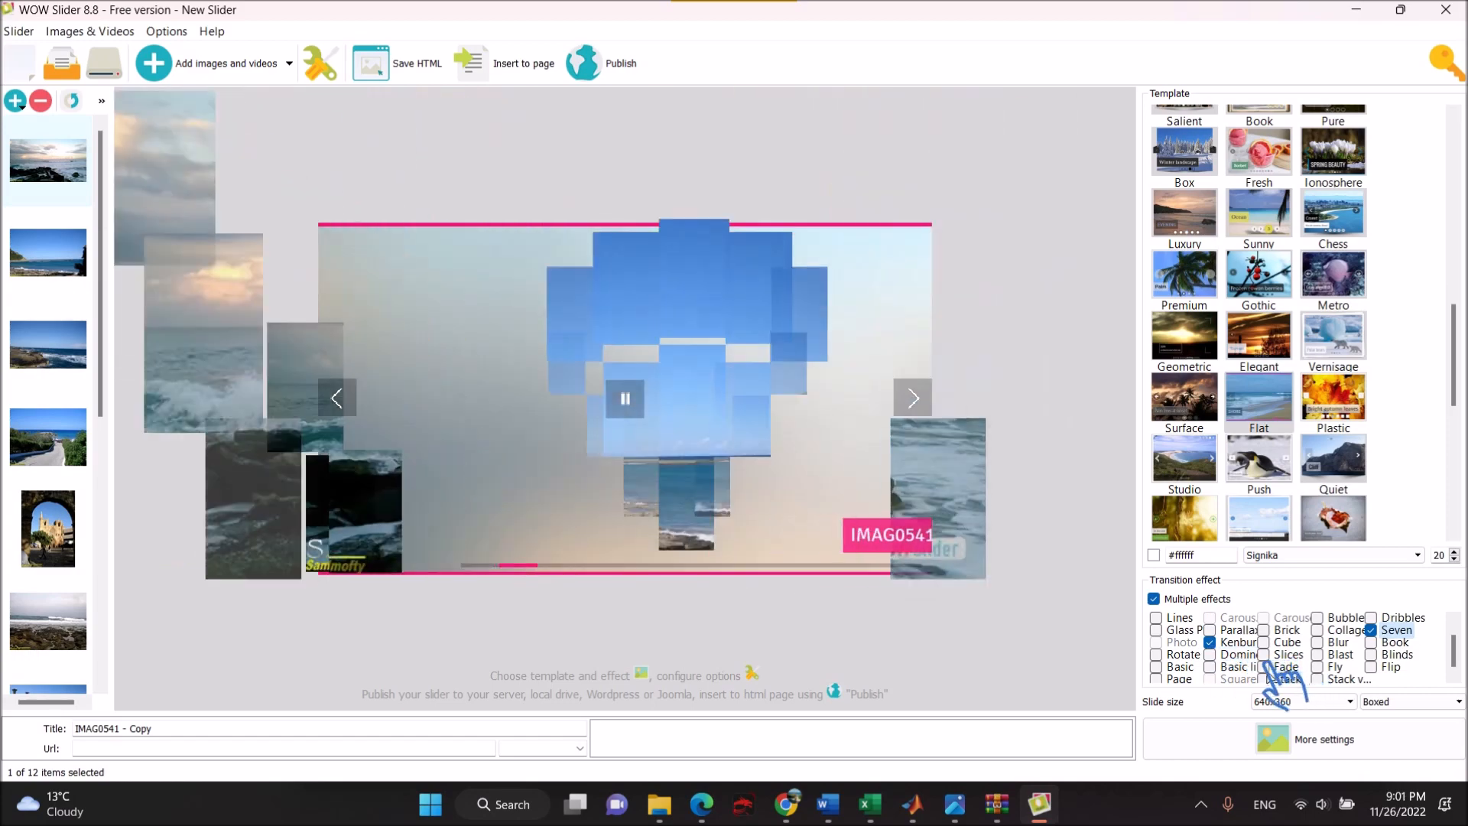
{"action": "left_click", "coordinate": [1263, 667]}
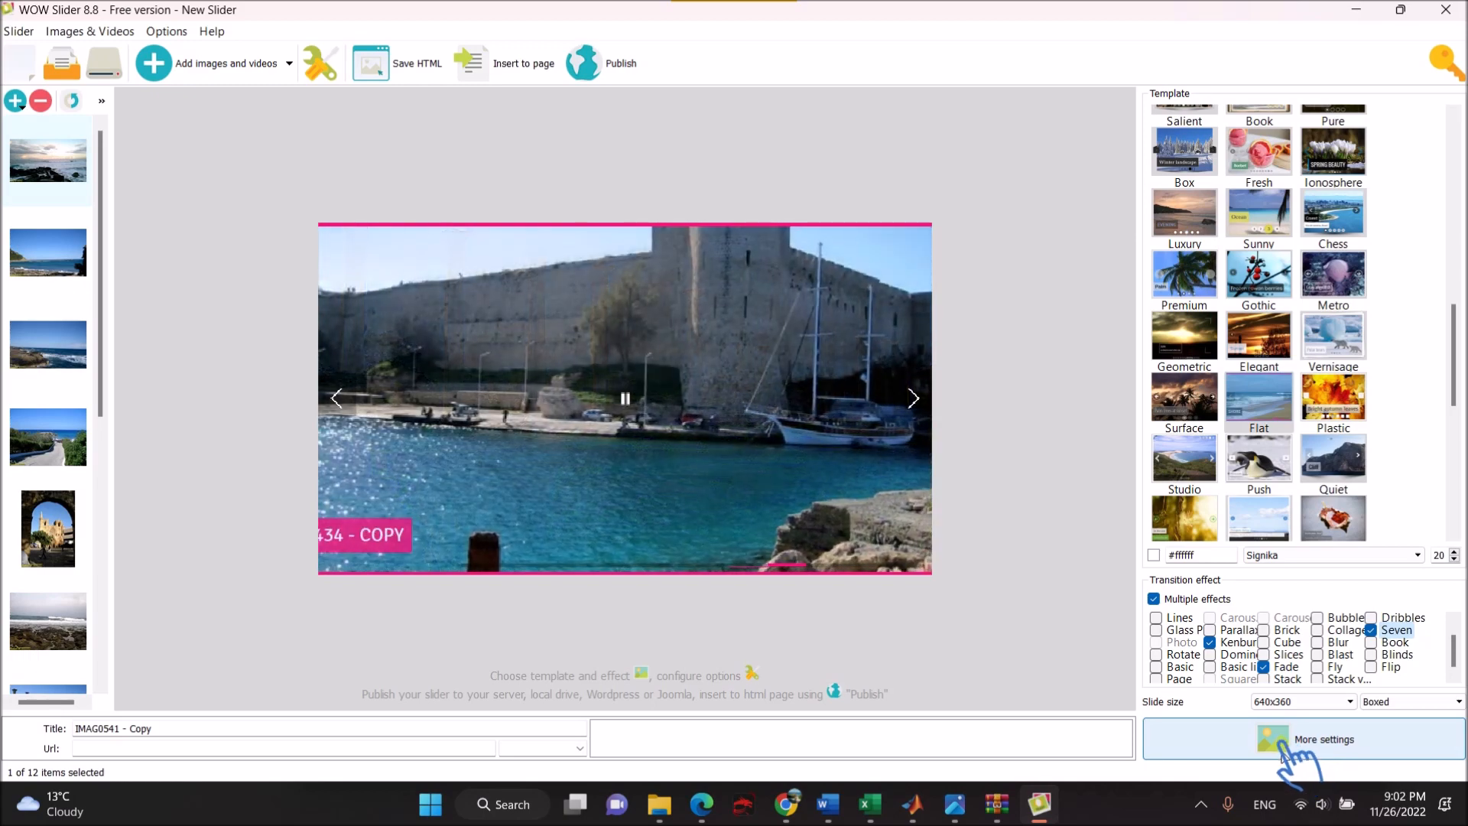
Turn off the pause/play button in the general slider properties and apply the change.
{"action": "left_click", "coordinate": [315, 75]}
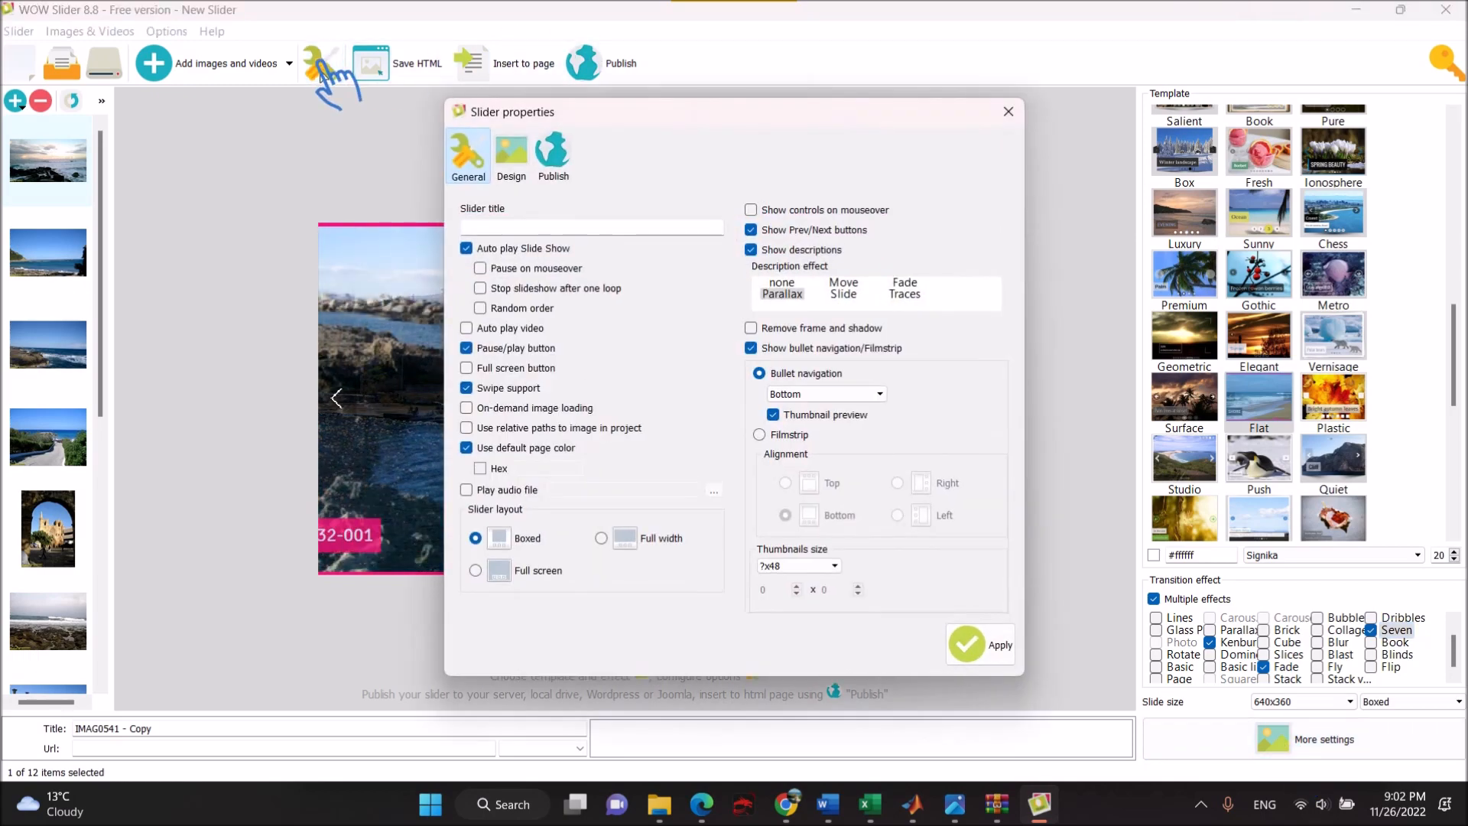
{"action": "left_click_drag", "start_coordinate": [694, 122], "coordinate": [1131, 115]}
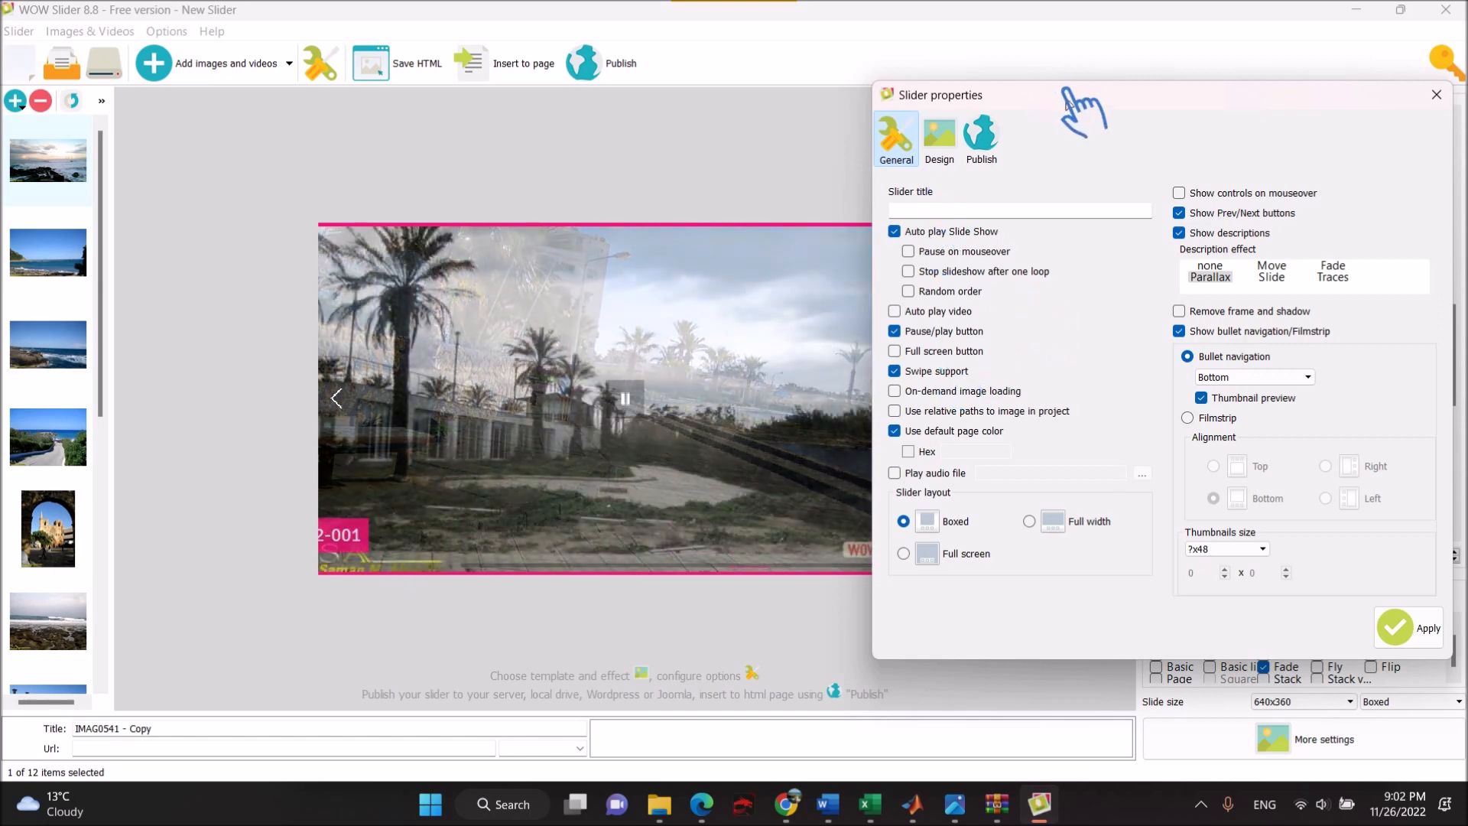
{"action": "left_click_drag", "start_coordinate": [1067, 104], "coordinate": [879, 131]}
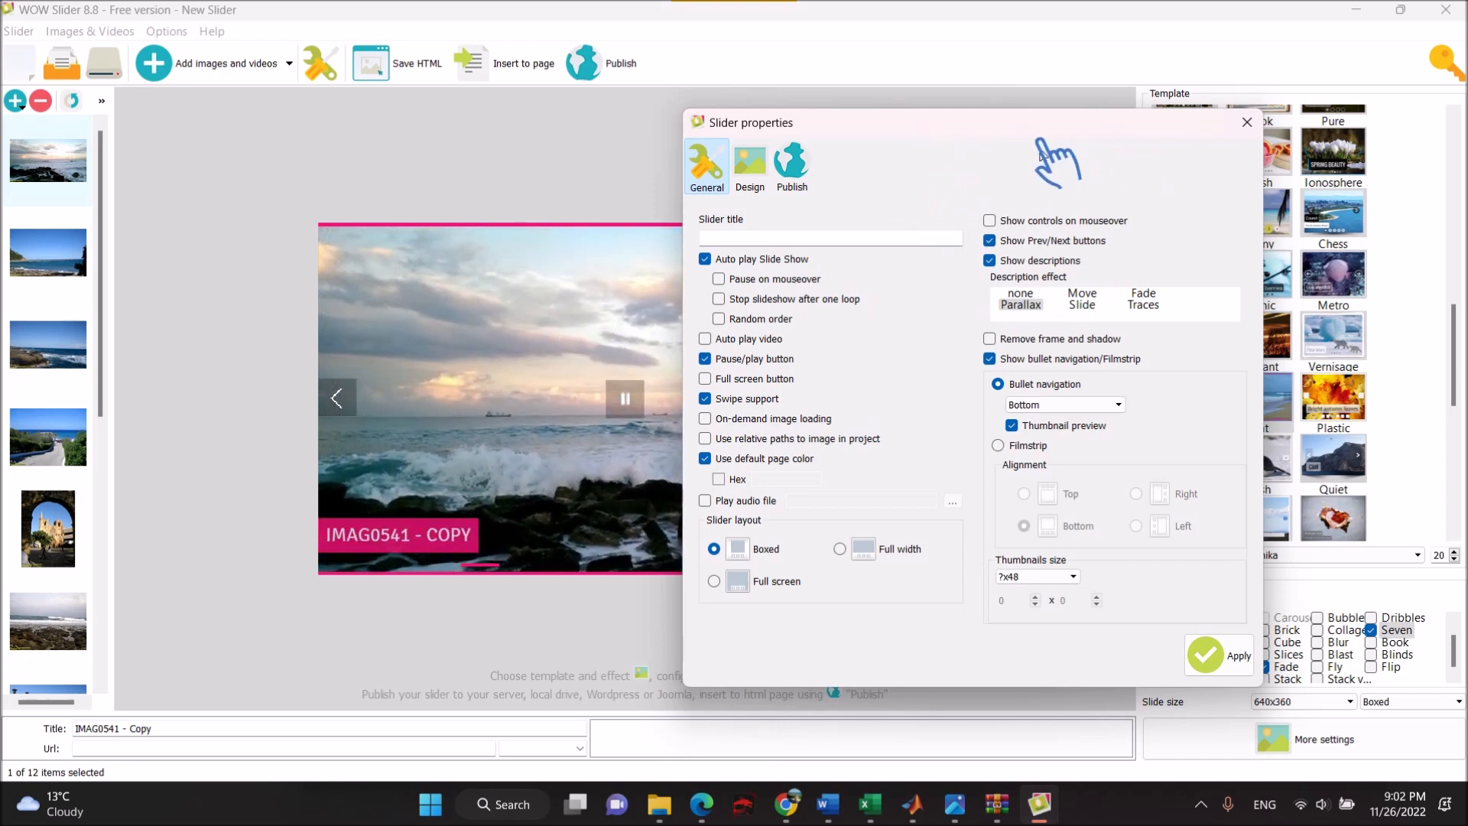
{"action": "left_click_drag", "start_coordinate": [976, 125], "coordinate": [1169, 108]}
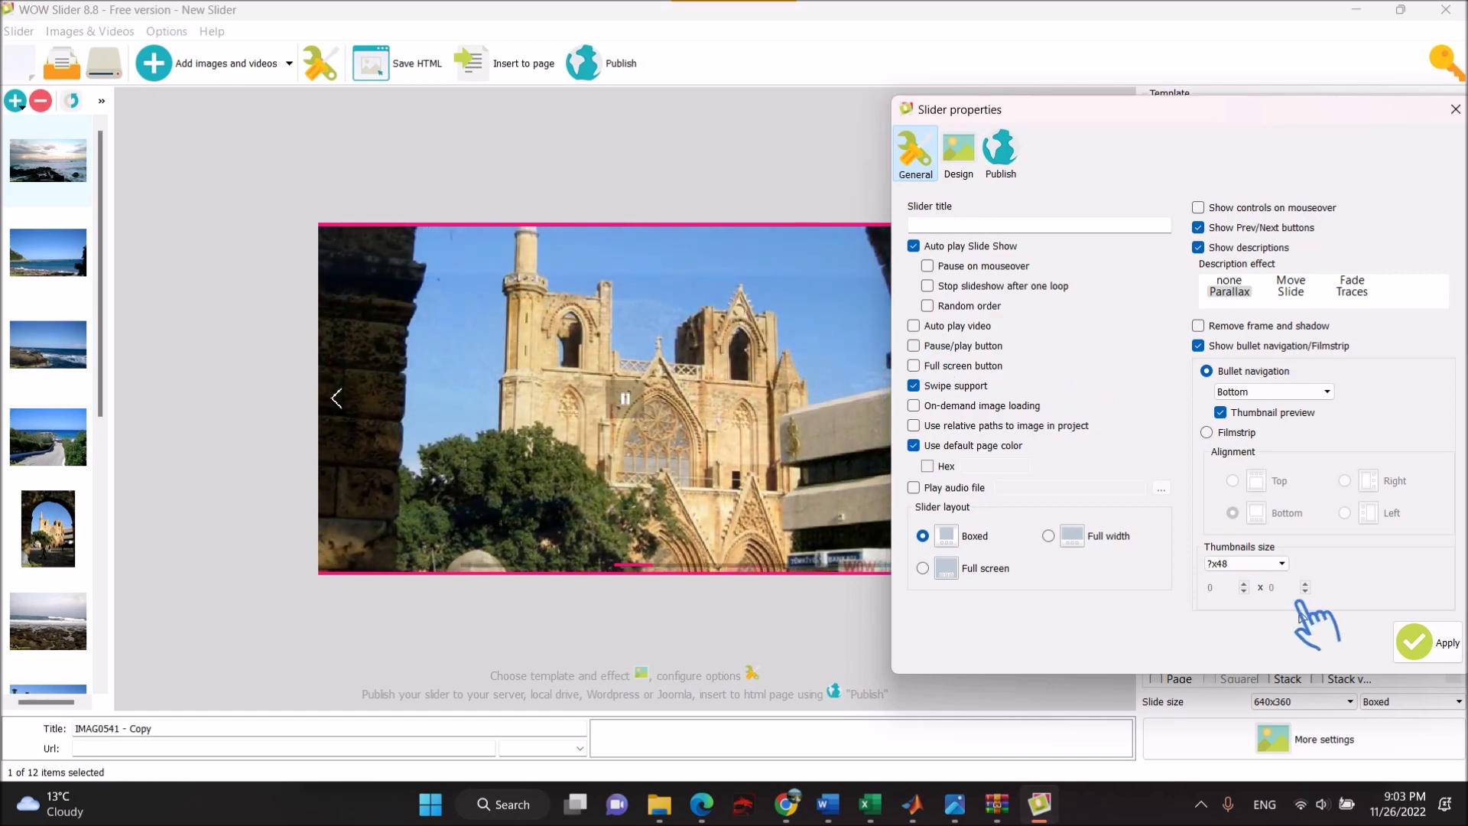
{"action": "left_click", "coordinate": [1413, 642]}
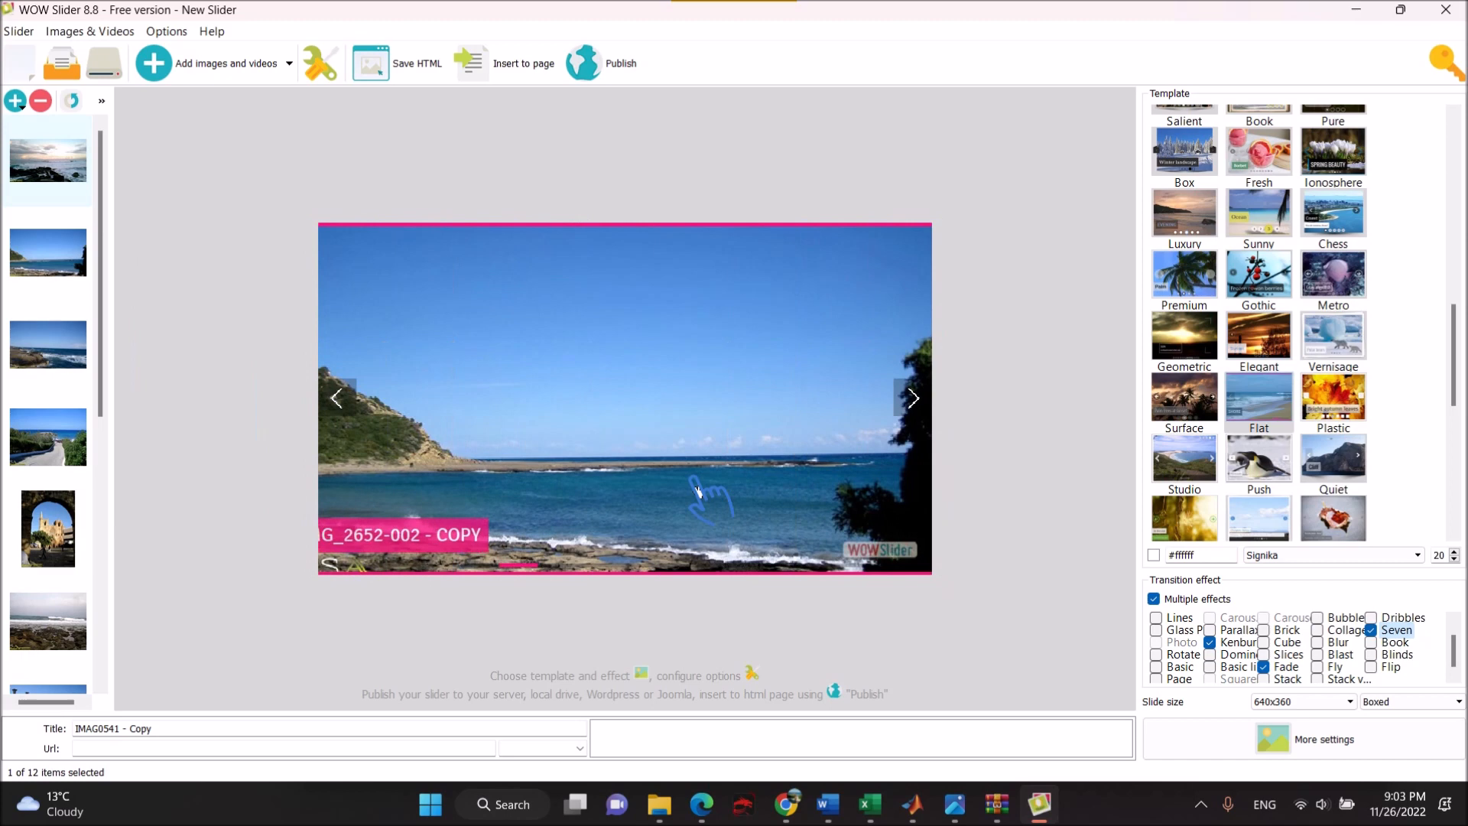
Hide the Prev/Next buttons in the slider properties and apply the change.
{"action": "left_click", "coordinate": [328, 64]}
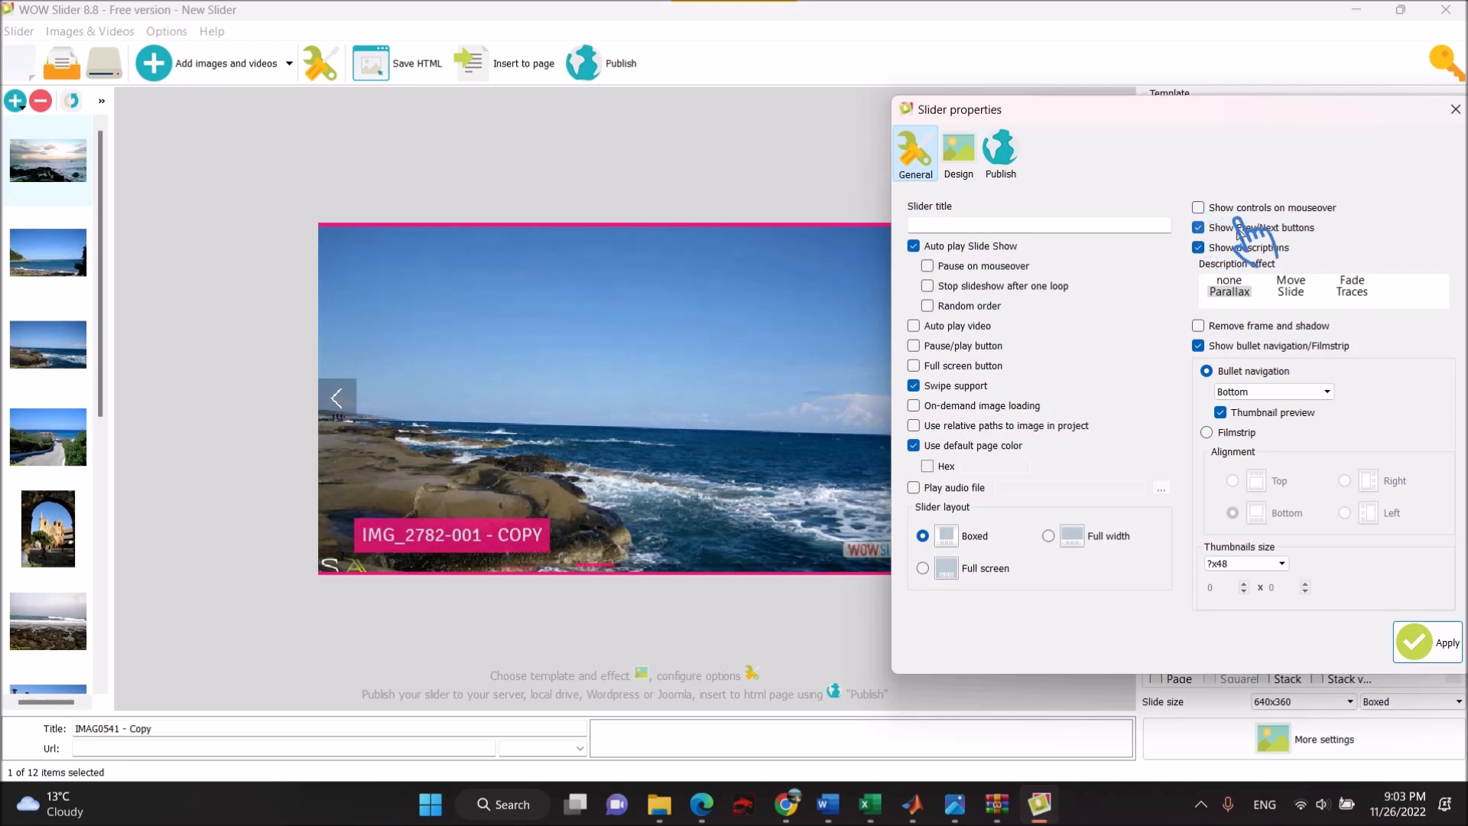
{"action": "left_click", "coordinate": [1198, 229]}
{"action": "left_click", "coordinate": [1415, 642]}
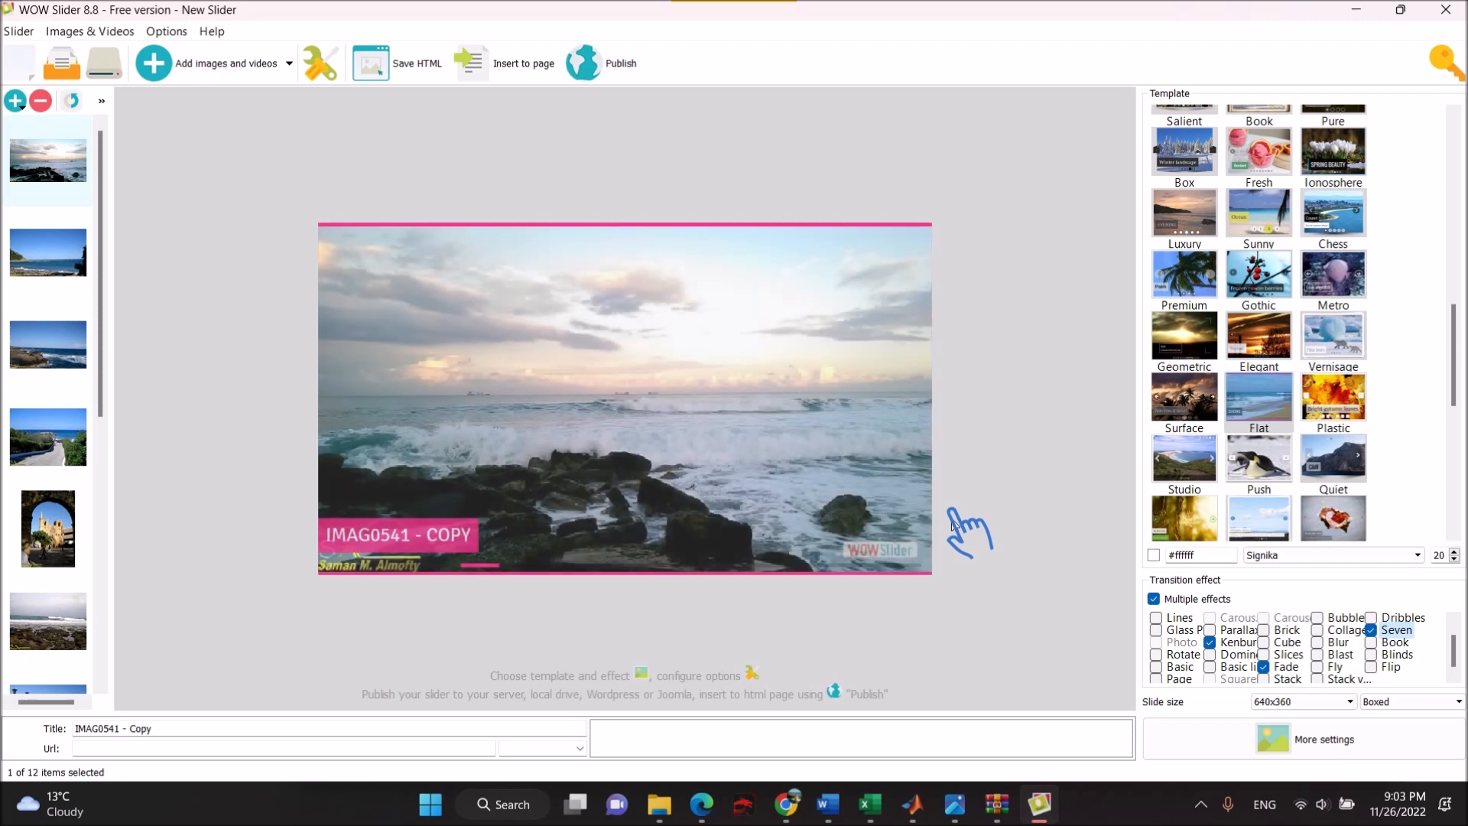
Turn off the image descriptions in the slider properties and apply the change.
{"action": "left_click", "coordinate": [324, 62]}
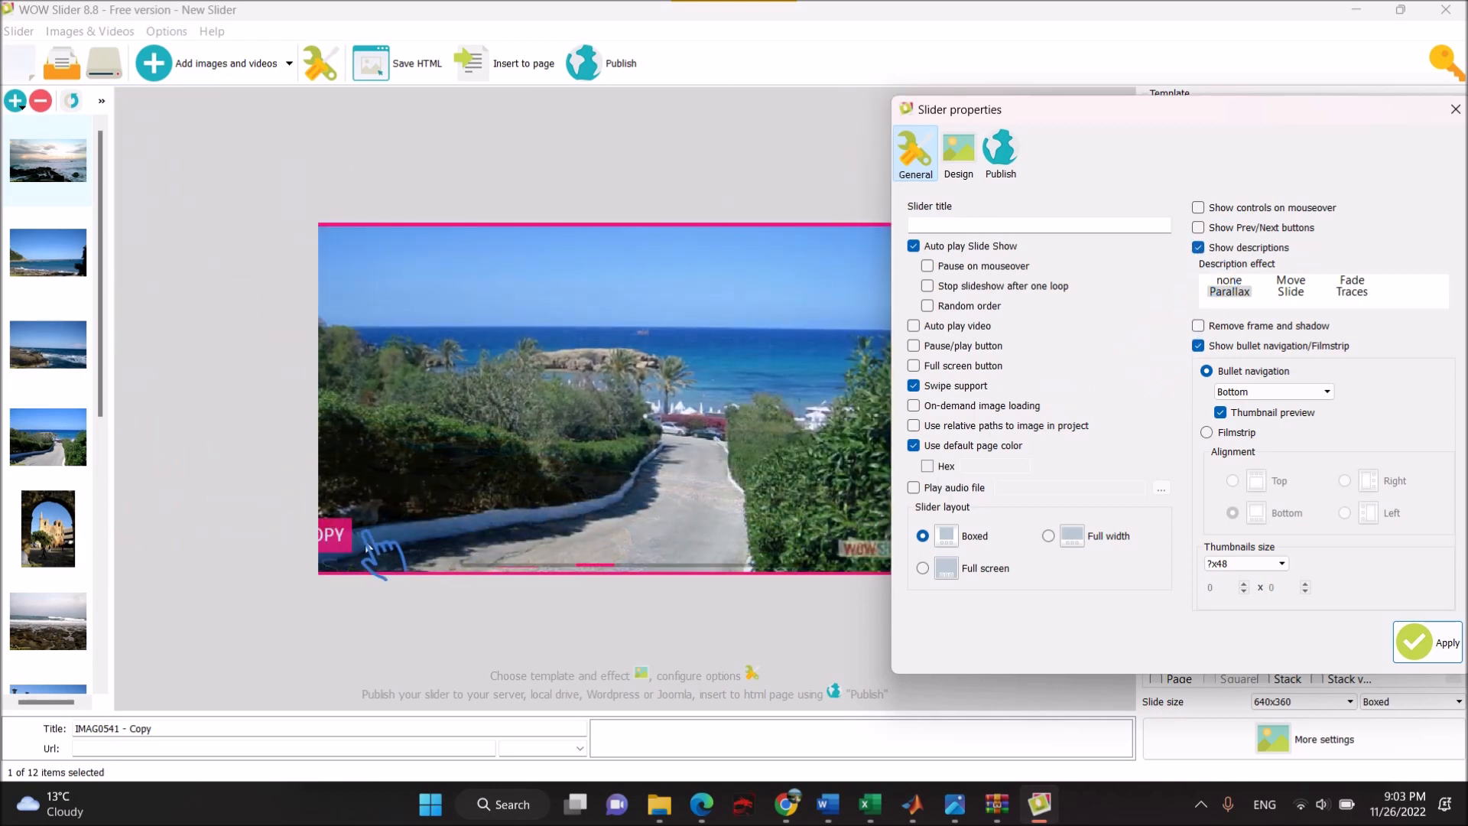
{"action": "left_click", "coordinate": [1198, 248]}
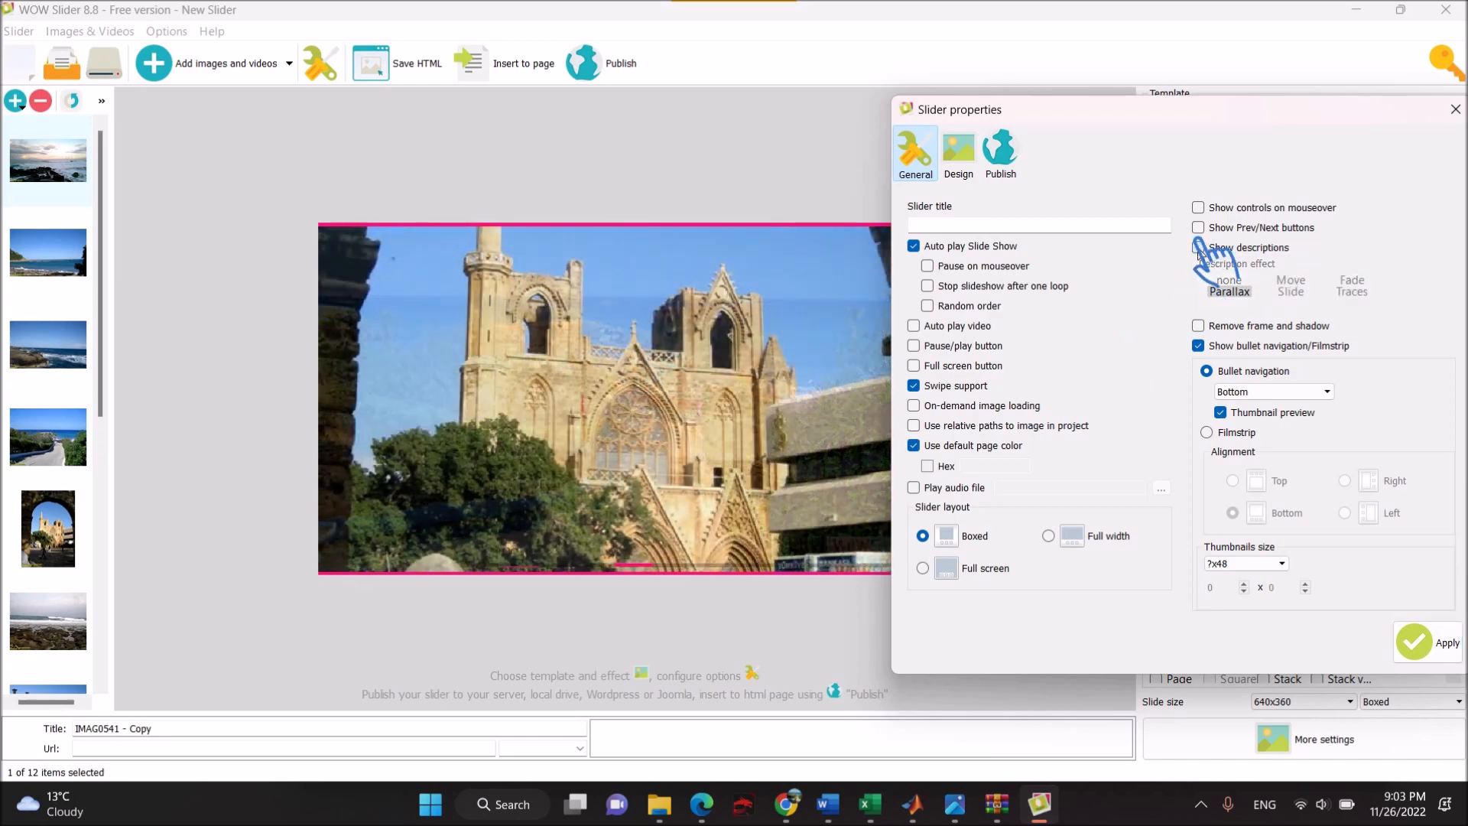
{"action": "left_click", "coordinate": [1445, 635]}
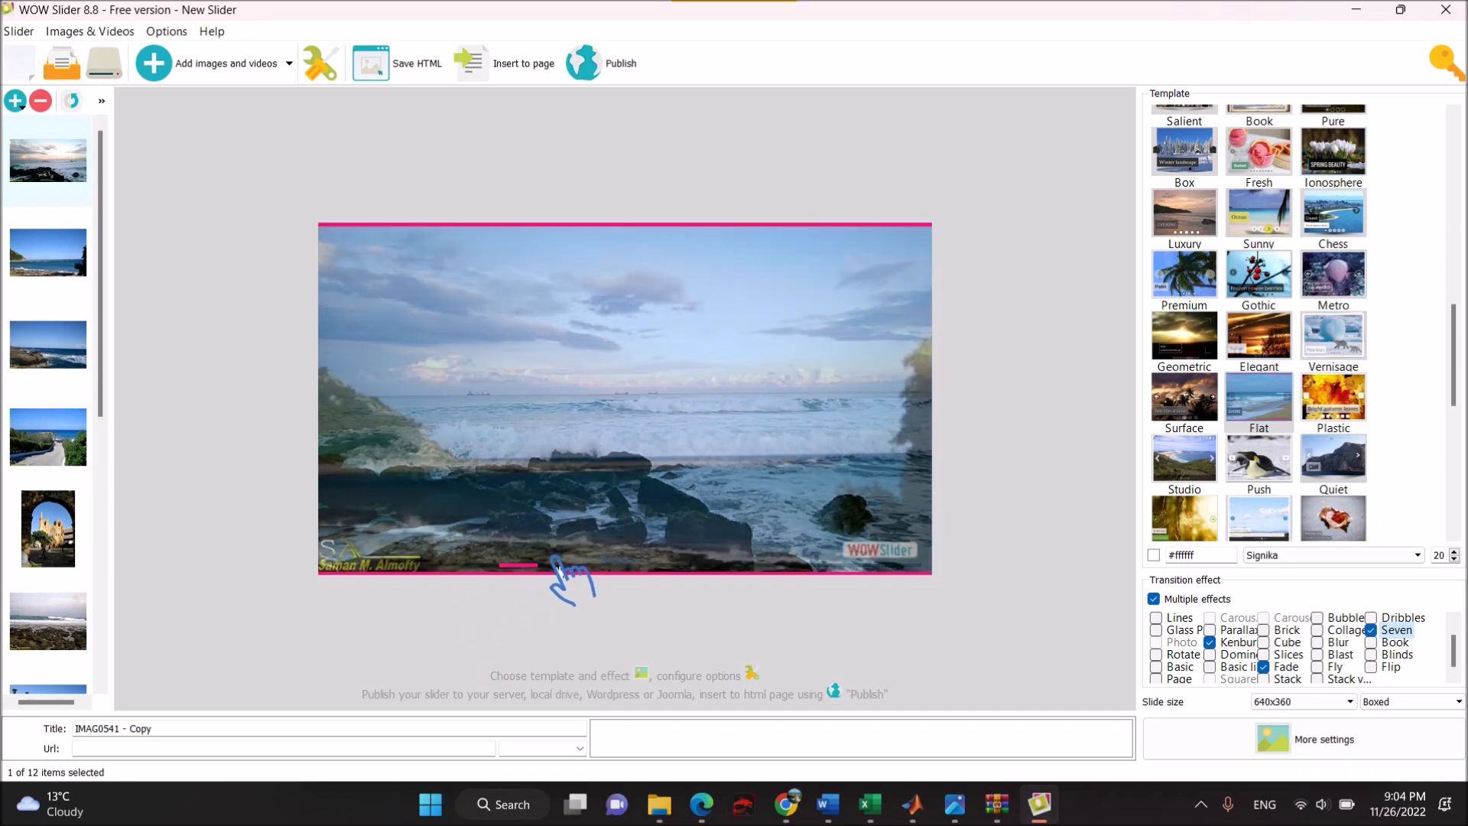
Apply the Luxury template and turn off bullet navigation/filmstrip in the slider properties.
{"action": "mouse_move", "coordinate": [580, 564]}
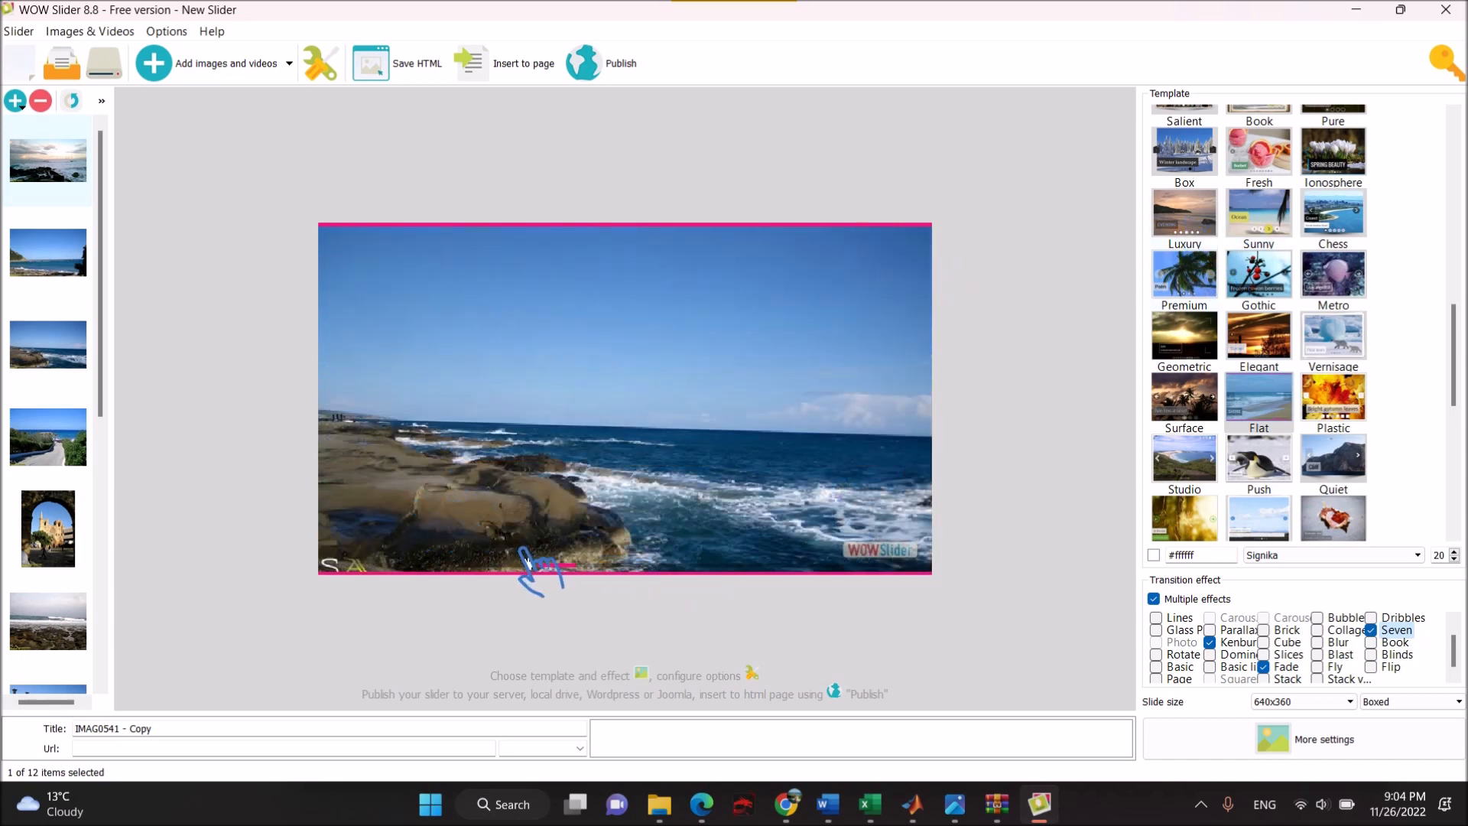
{"action": "left_click", "coordinate": [1189, 210]}
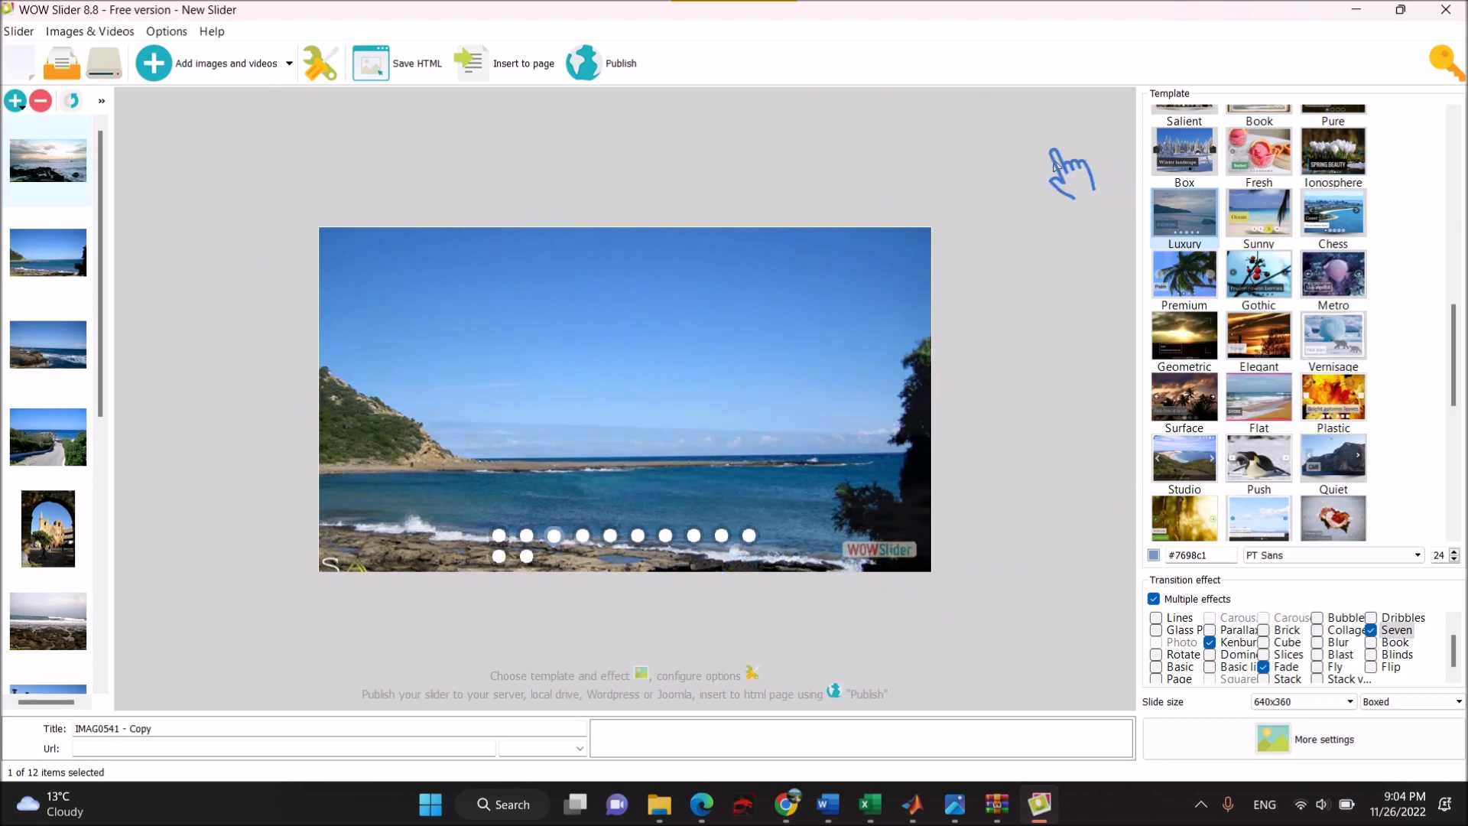
{"action": "left_click", "coordinate": [320, 66]}
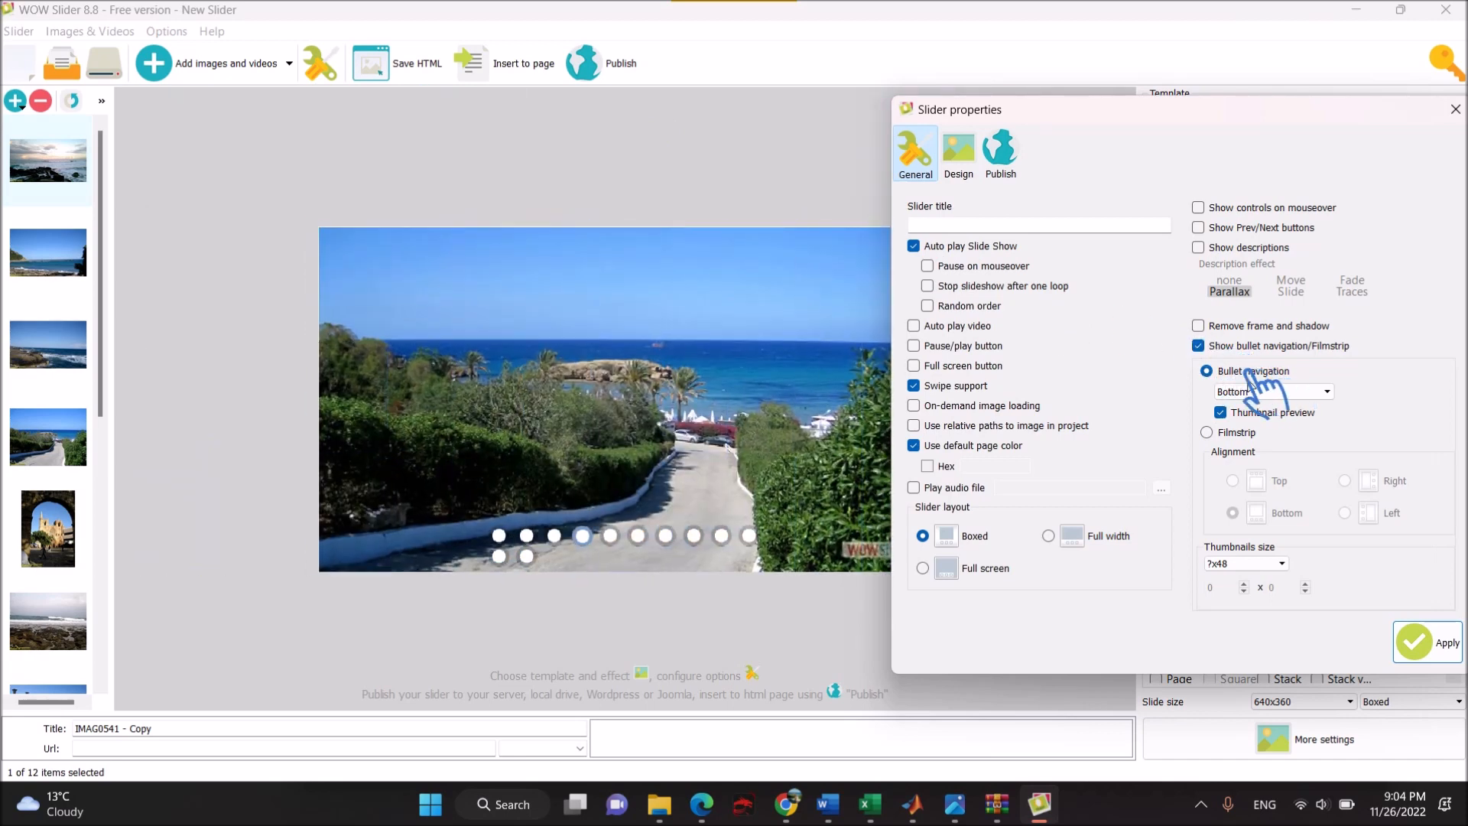
{"action": "left_click", "coordinate": [1198, 345]}
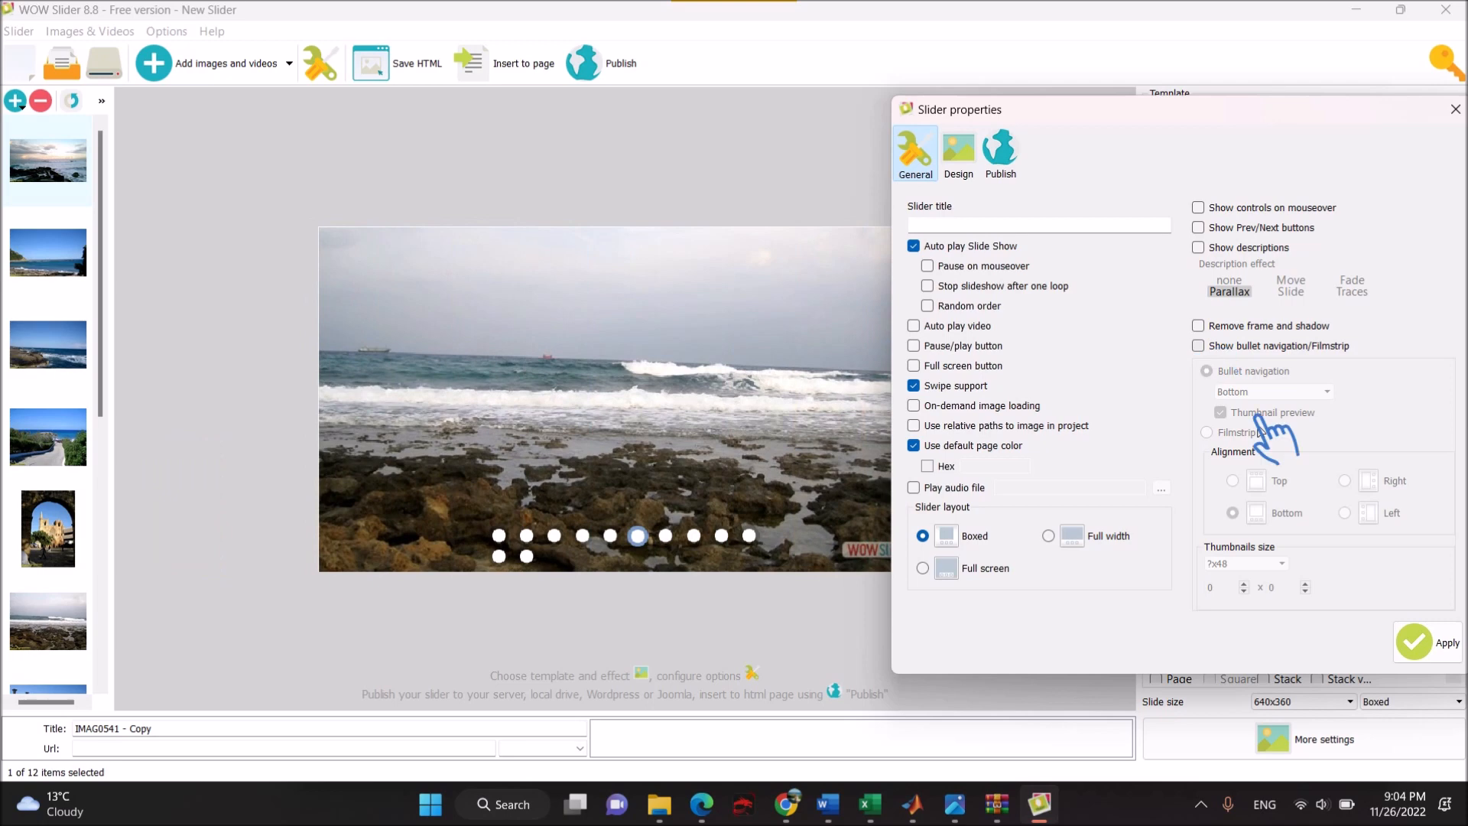
{"action": "left_click", "coordinate": [1431, 642]}
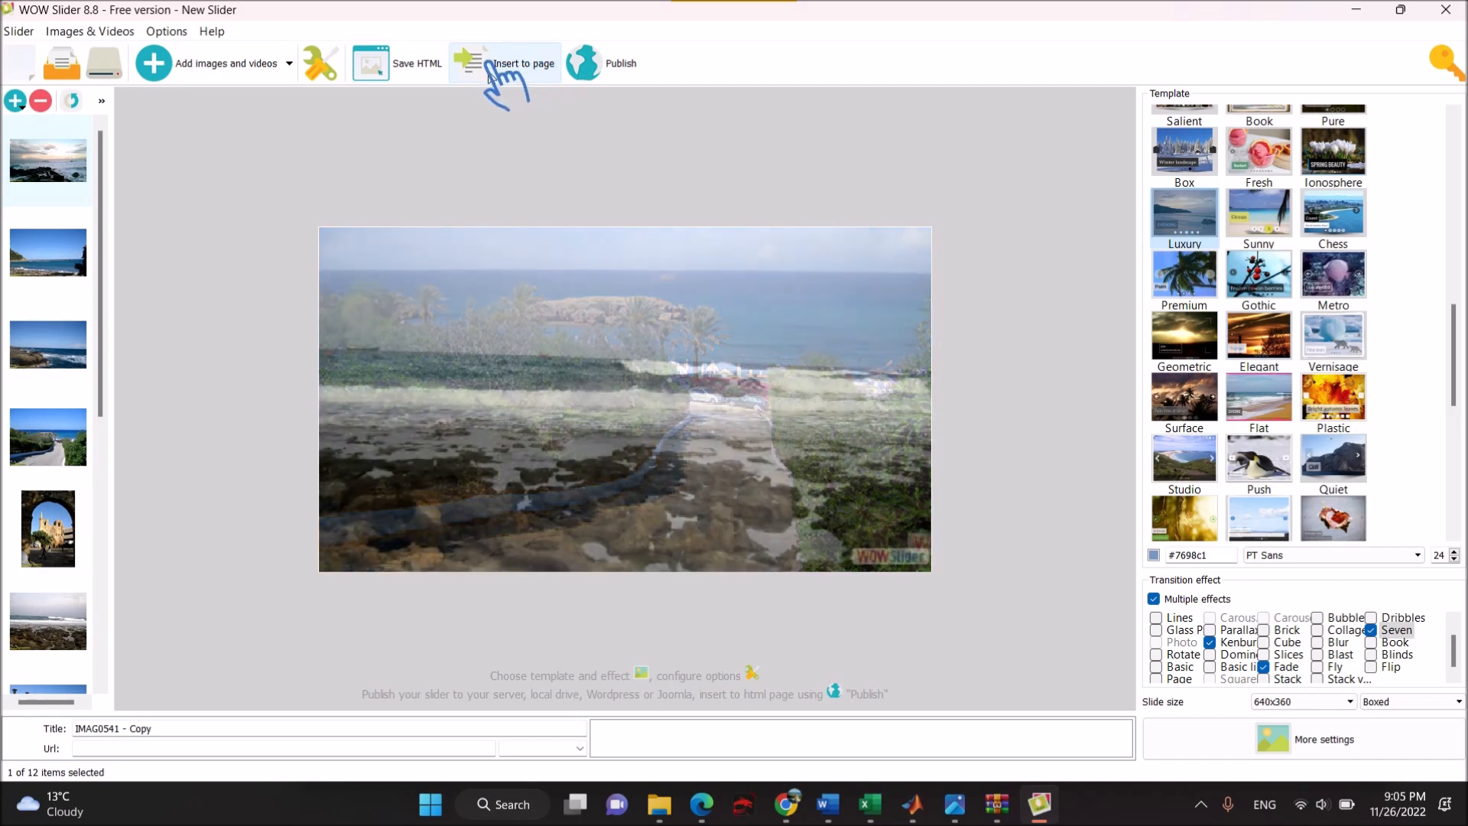
Set the publishing method to Insert to page, browse the library_new folder for an HTML page and cancel the file selection.
{"action": "left_click", "coordinate": [606, 68]}
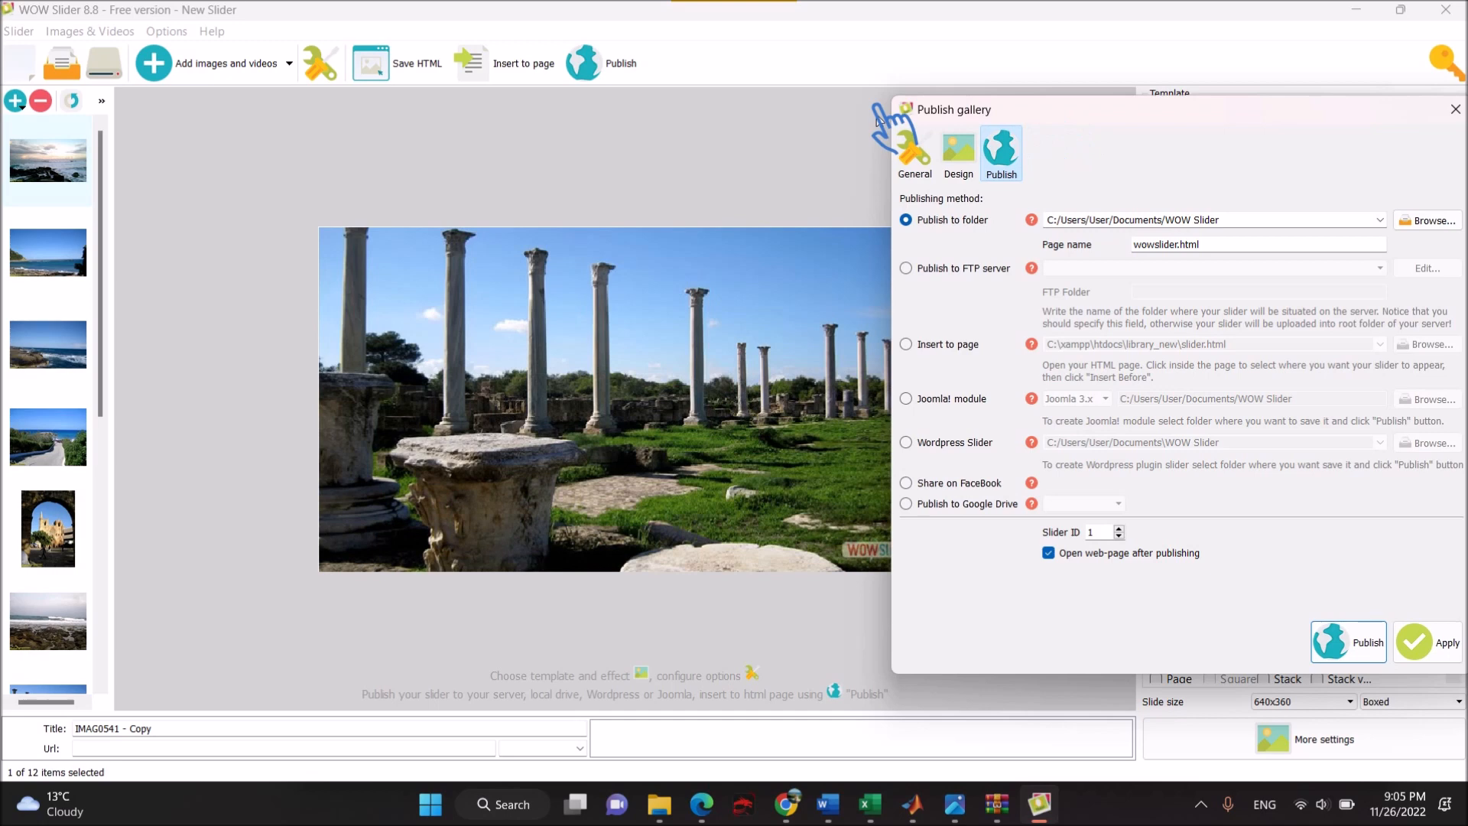
{"action": "left_click_drag", "start_coordinate": [1093, 110], "coordinate": [517, 116]}
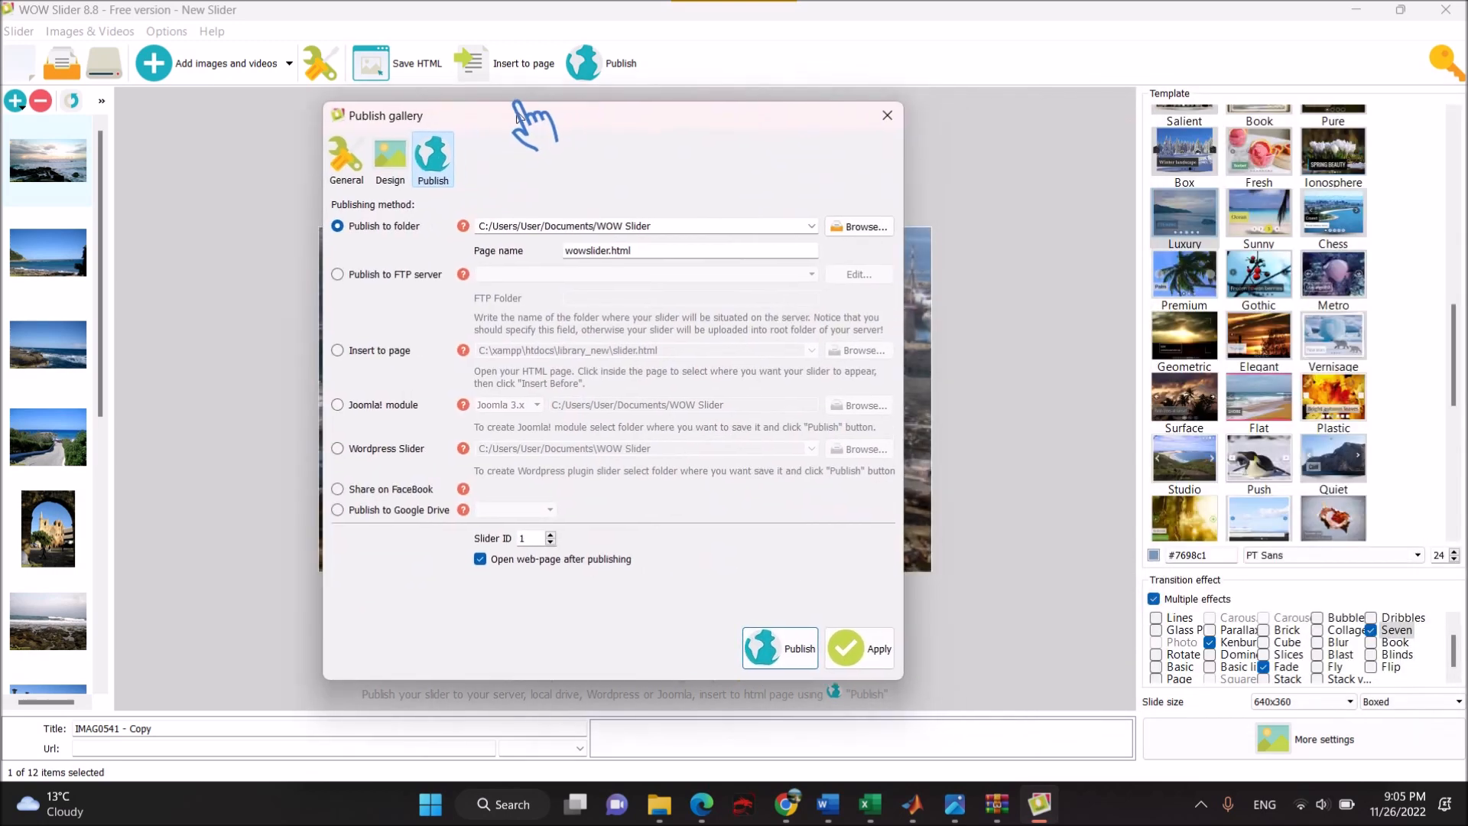
{"action": "left_click", "coordinate": [339, 351]}
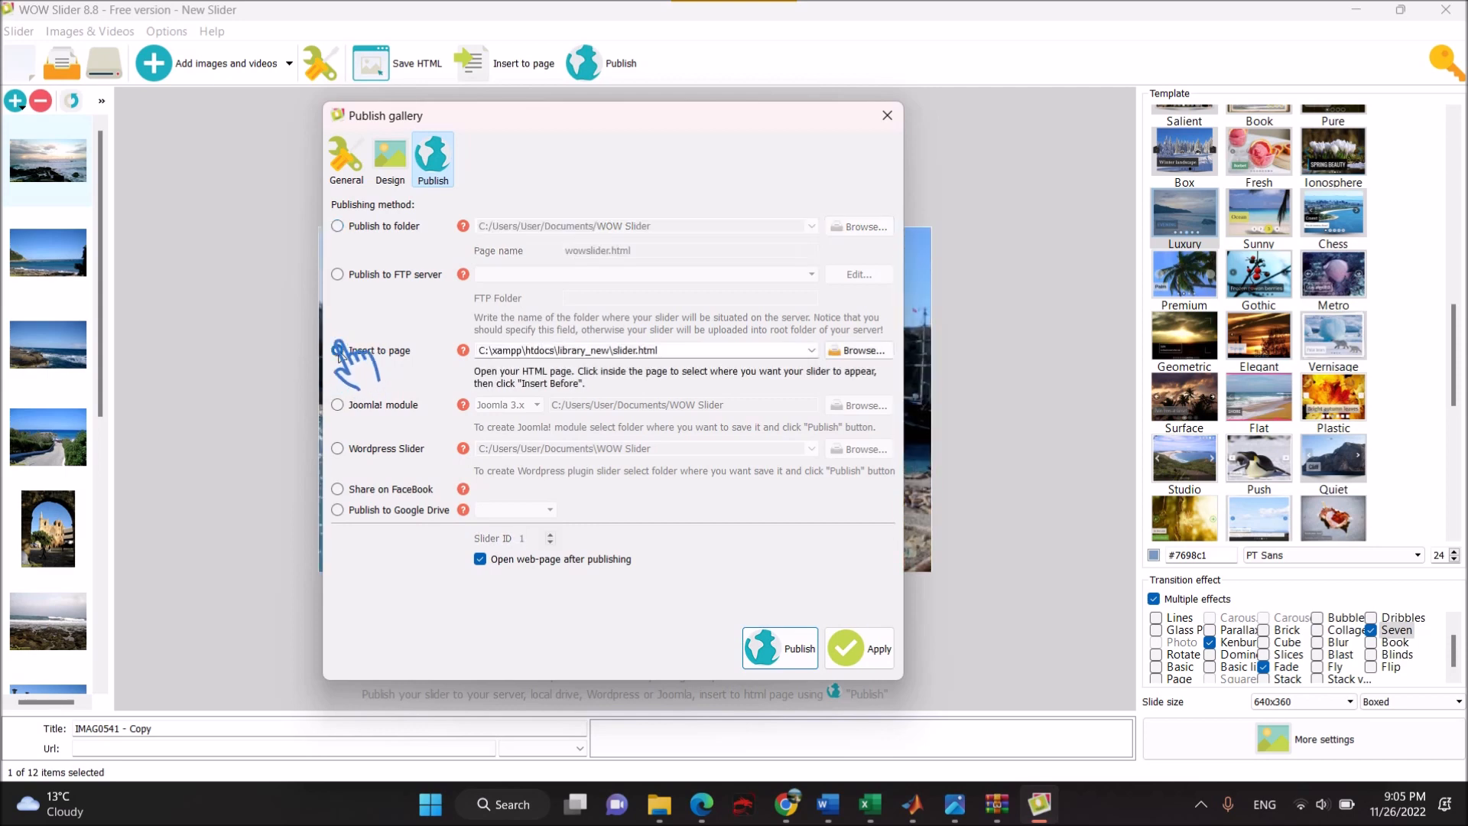
{"action": "left_click", "coordinate": [845, 356]}
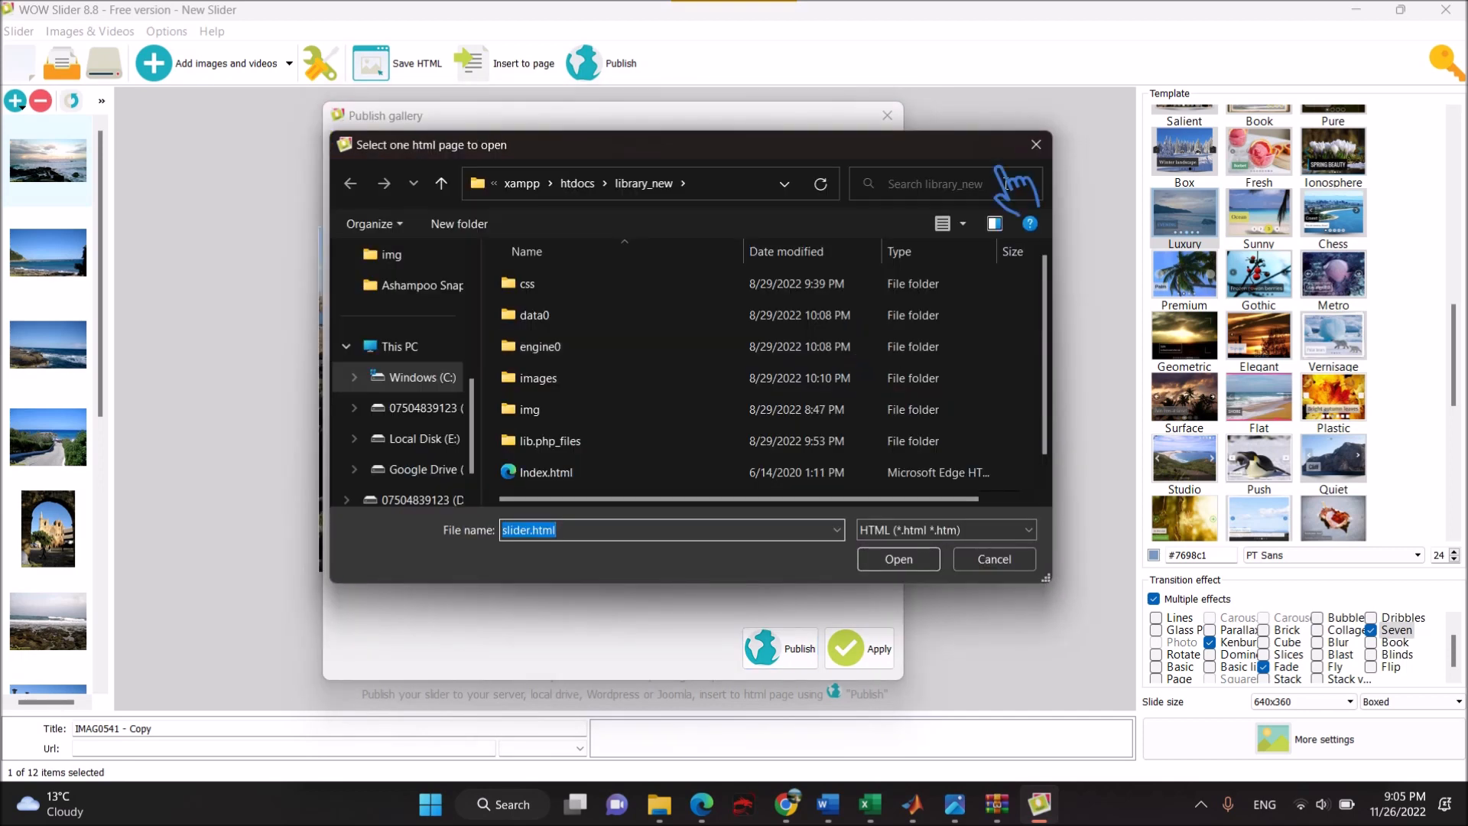
{"action": "left_click", "coordinate": [1036, 145]}
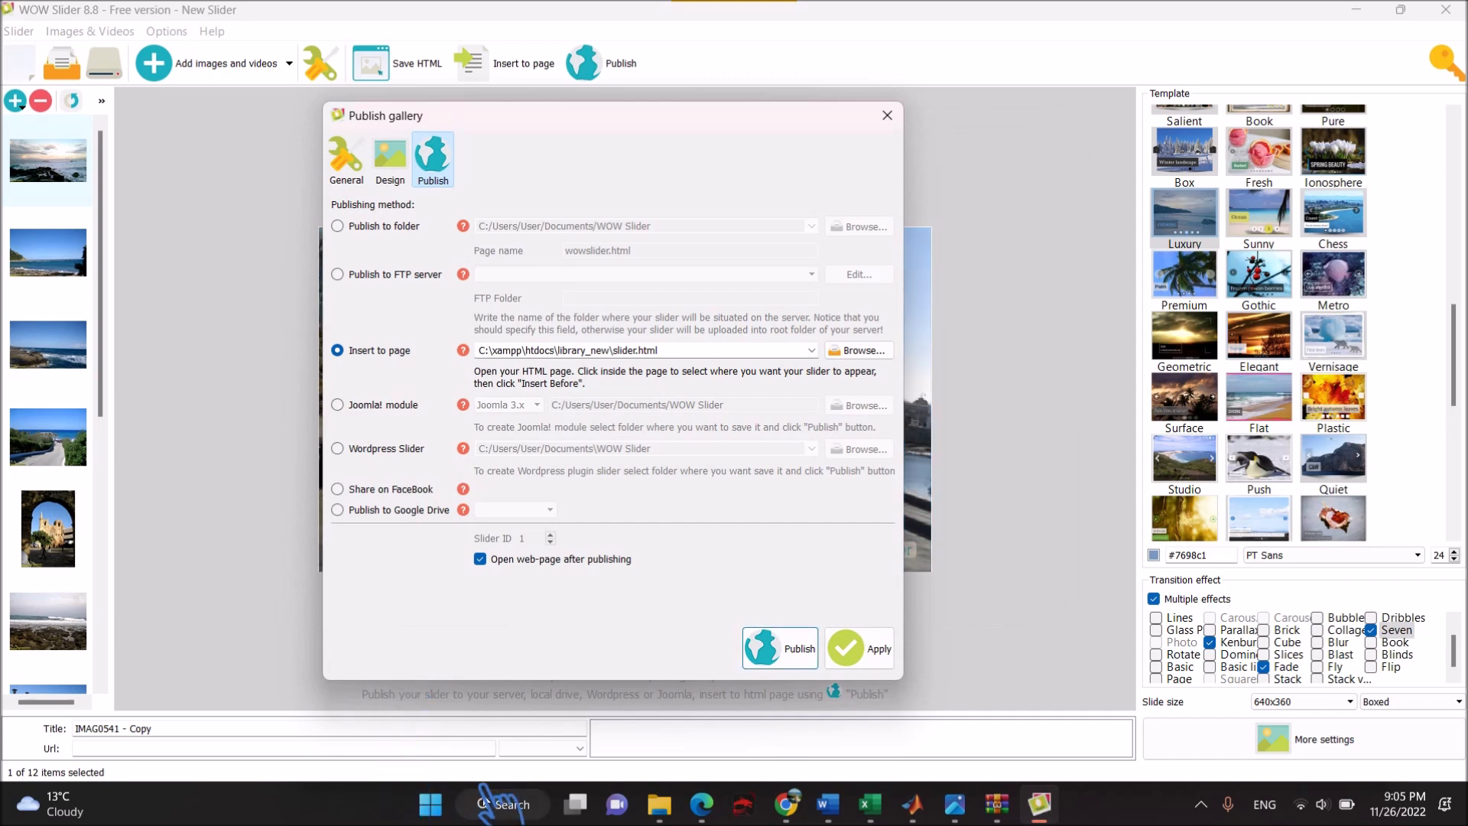
Search the computer for "drea" and launch Adobe Dreamweaver 2020.
{"action": "left_click", "coordinate": [505, 804]}
{"action": "type", "text": "drea"}
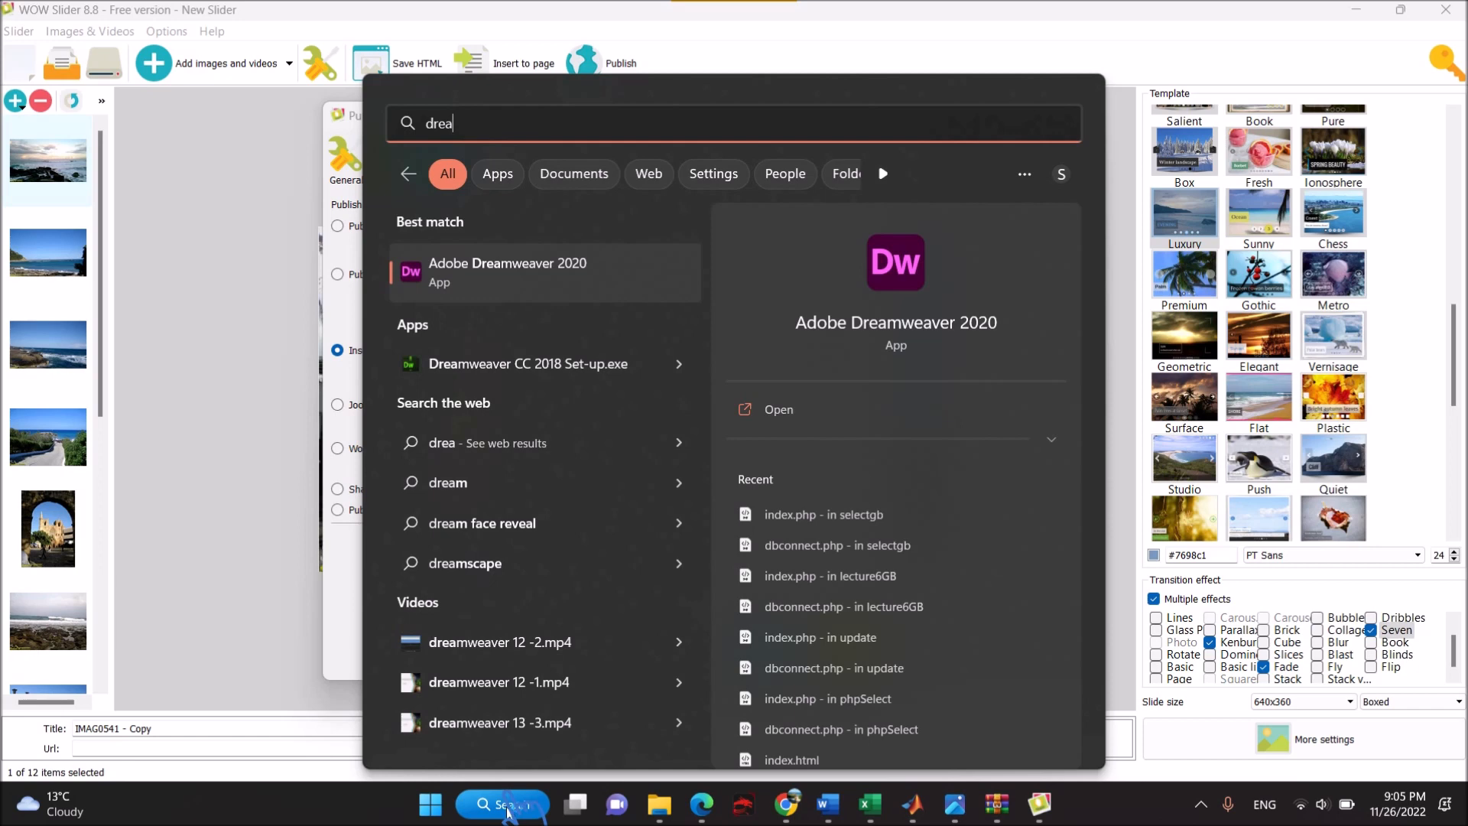
{"action": "left_click", "coordinate": [506, 804]}
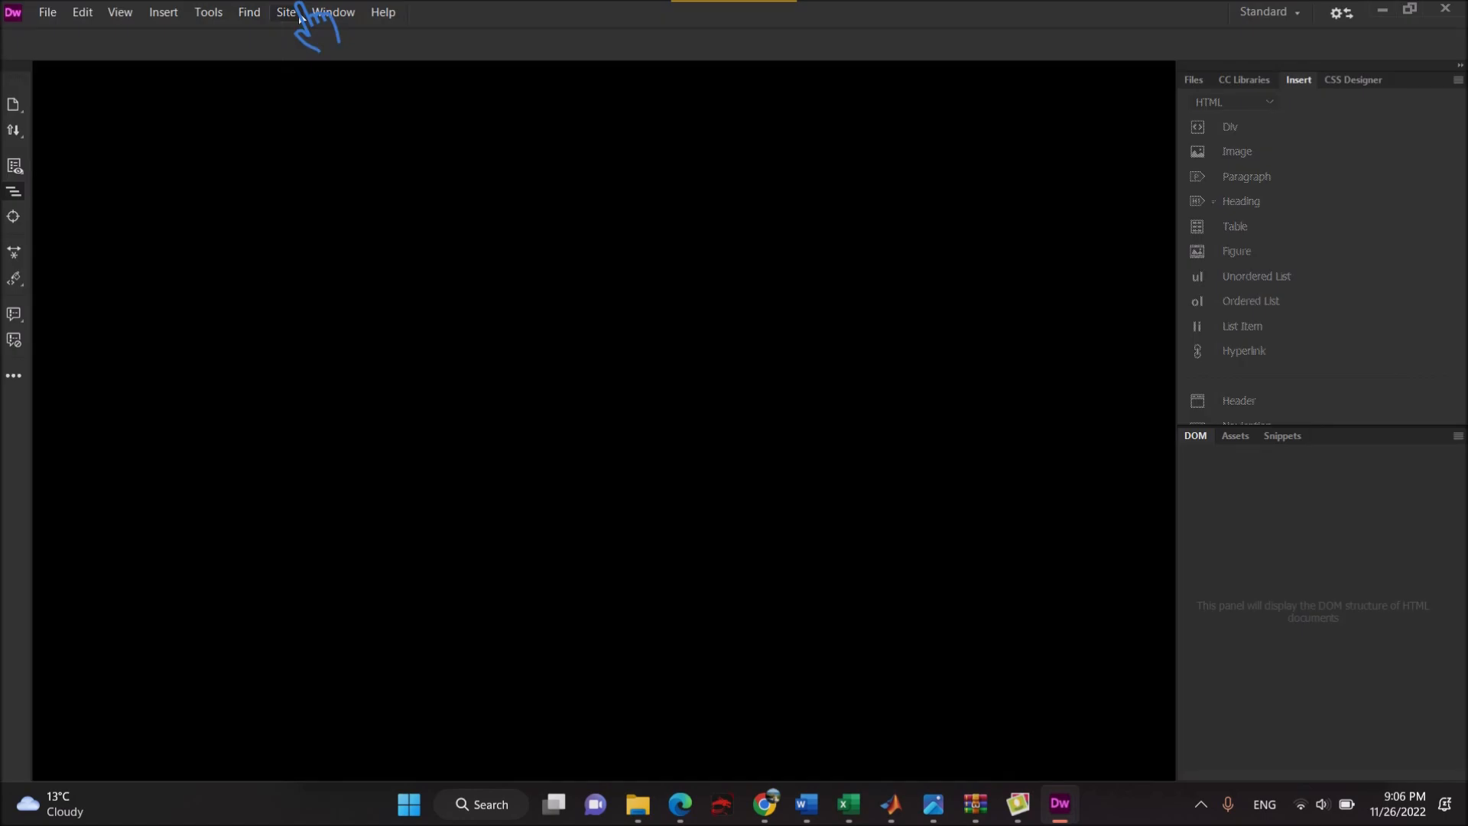
Start a new Dreamweaver site and set its site name to wowslider.
{"action": "left_click", "coordinate": [289, 12]}
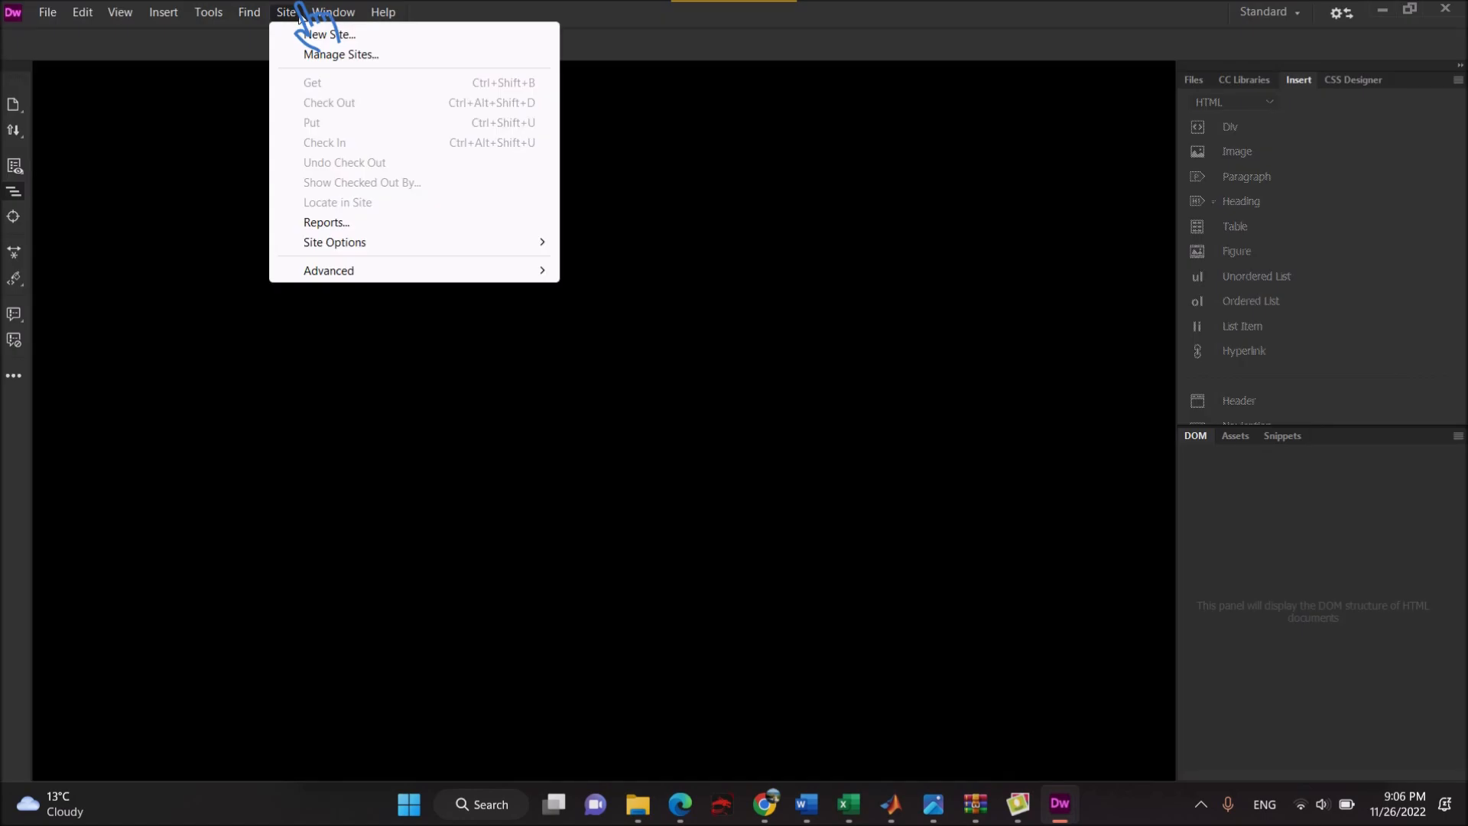
{"action": "left_click", "coordinate": [321, 35]}
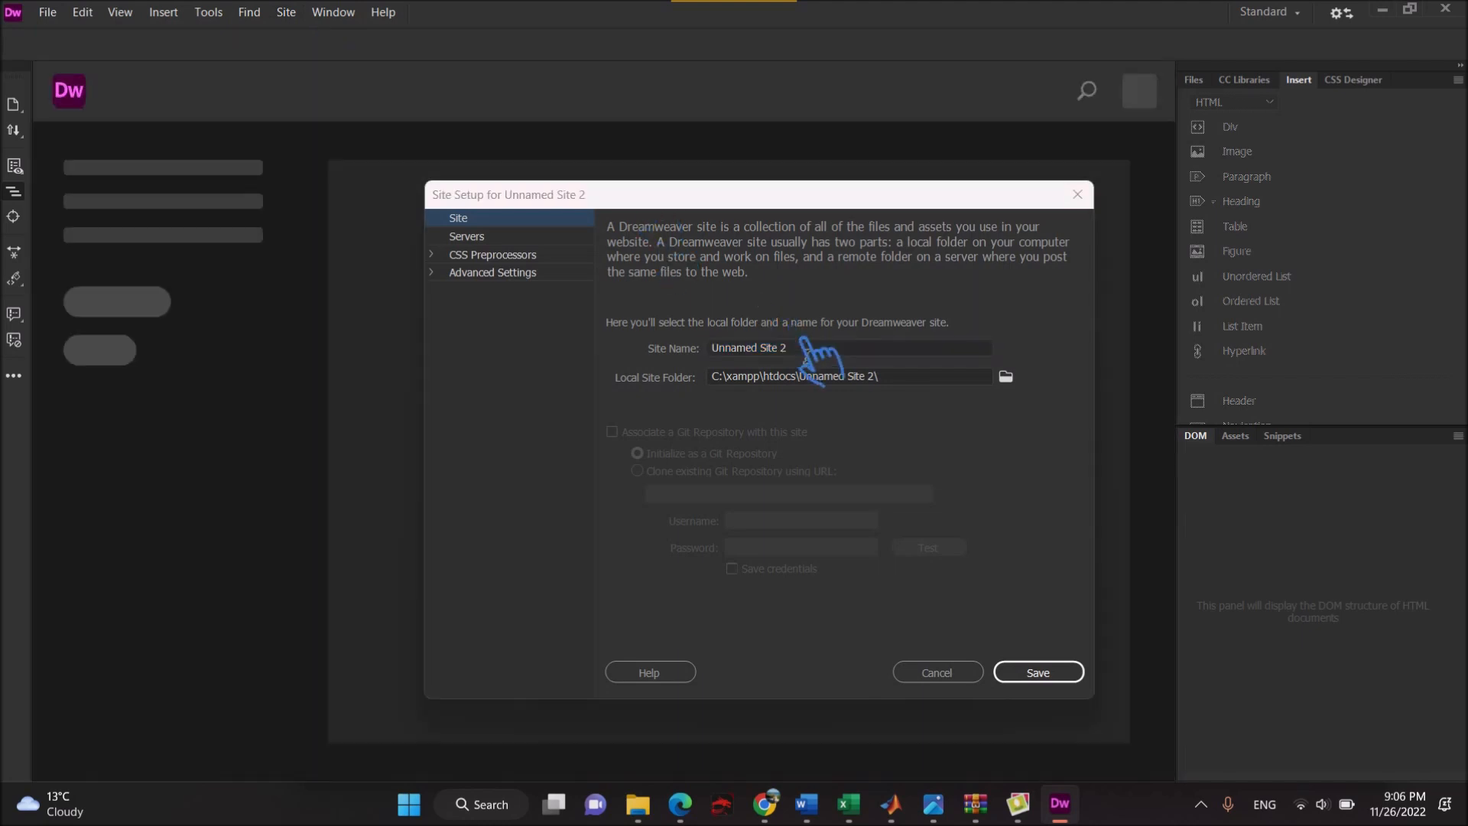
{"action": "left_click", "coordinate": [807, 348]}
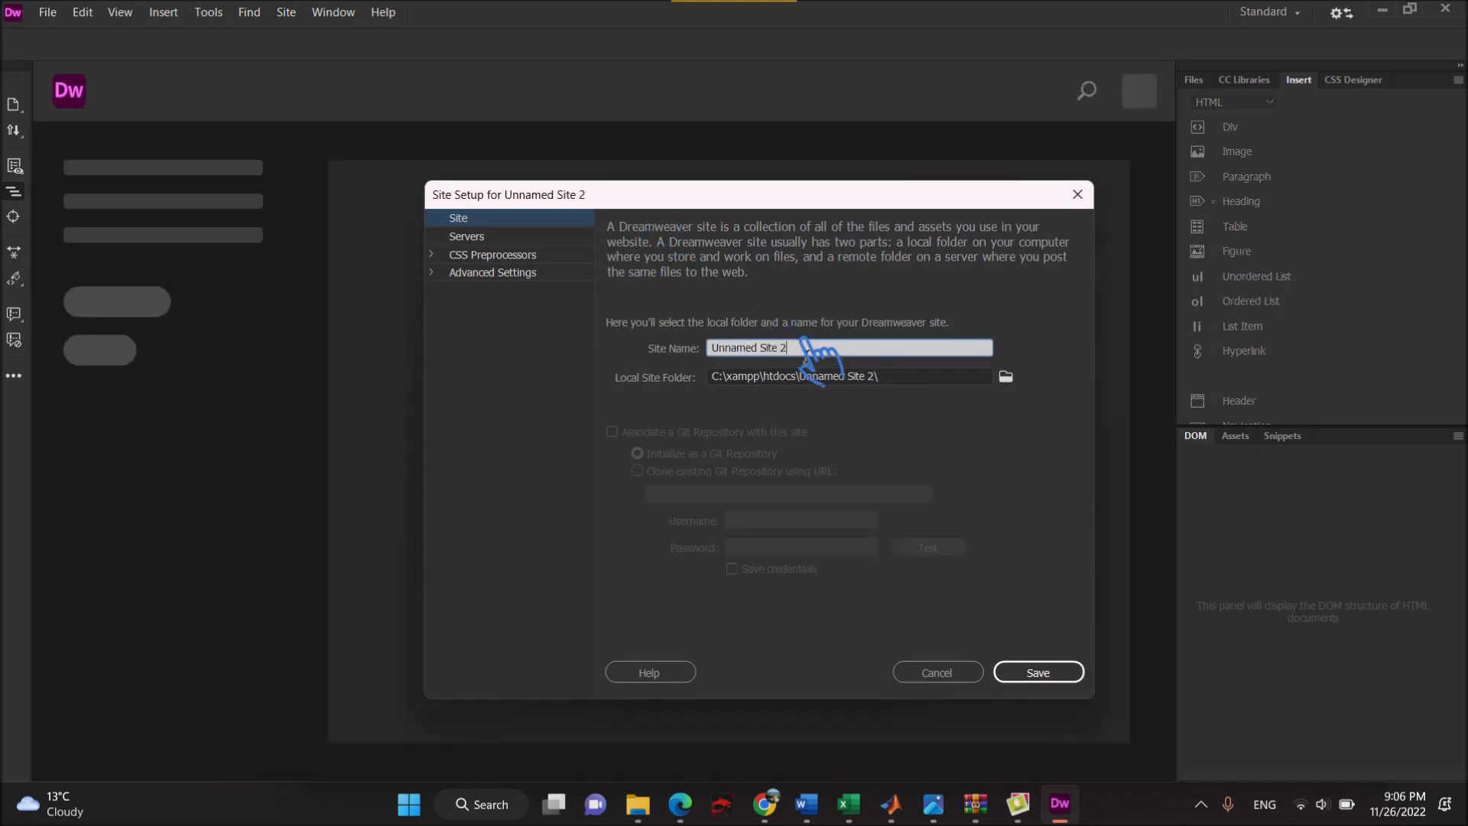
{"action": "key", "text": "BackSpace"}
{"action": "key", "text": "BackSpace"}
{"action": "key", "text": "BackSpace"}
{"action": "key", "text": "BackSpace"}
{"action": "key", "text": "BackSpace"}
{"action": "key", "text": "BackSpace"}
{"action": "key", "text": "BackSpace"}
{"action": "key", "text": "BackSpace"}
{"action": "type", "text": "wslider"}
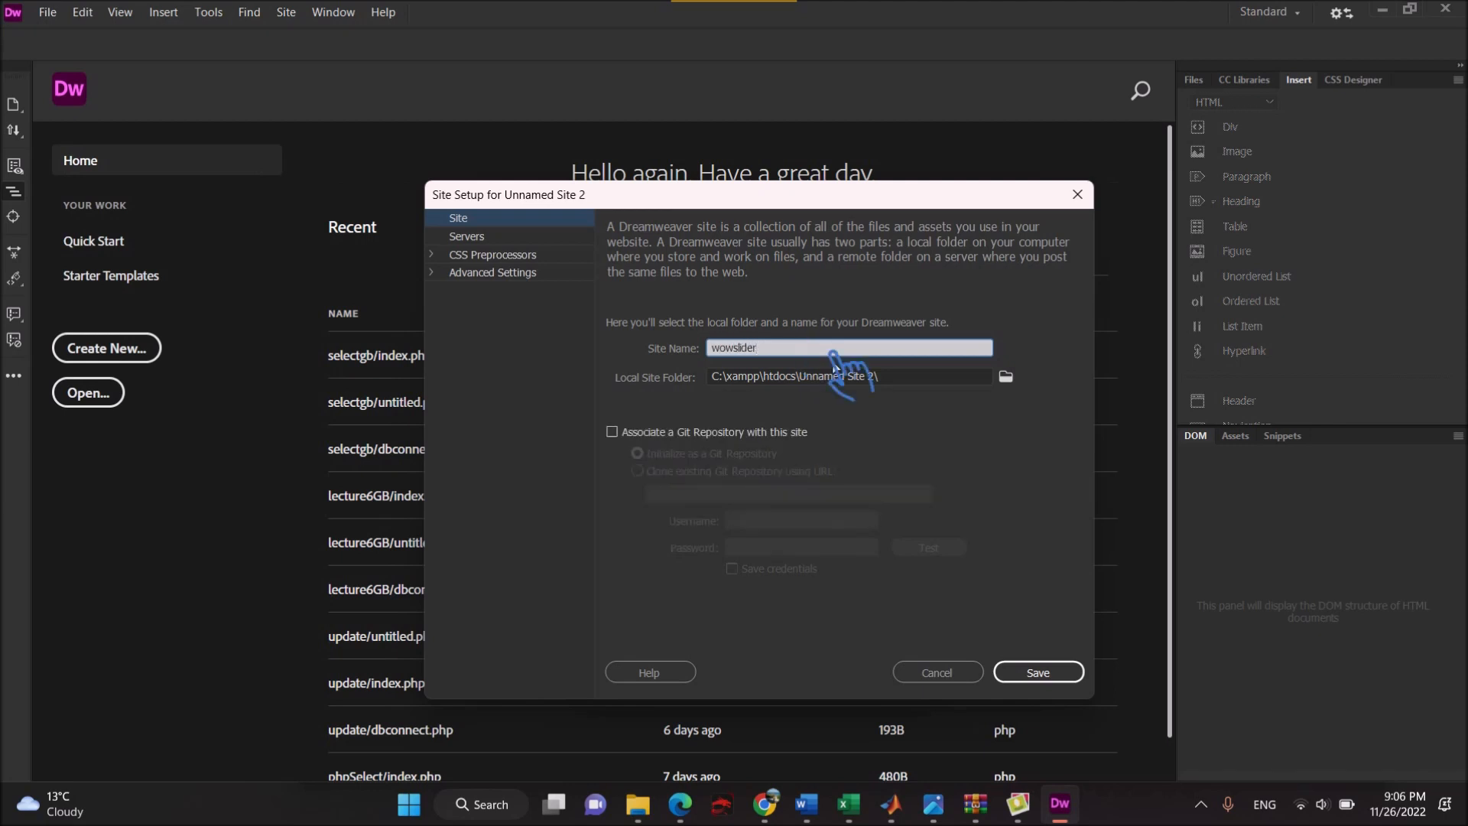
Create a folder named wowslider inside C:\xampp\htdocs and set it as the local site folder.
{"action": "left_click", "coordinate": [1007, 377]}
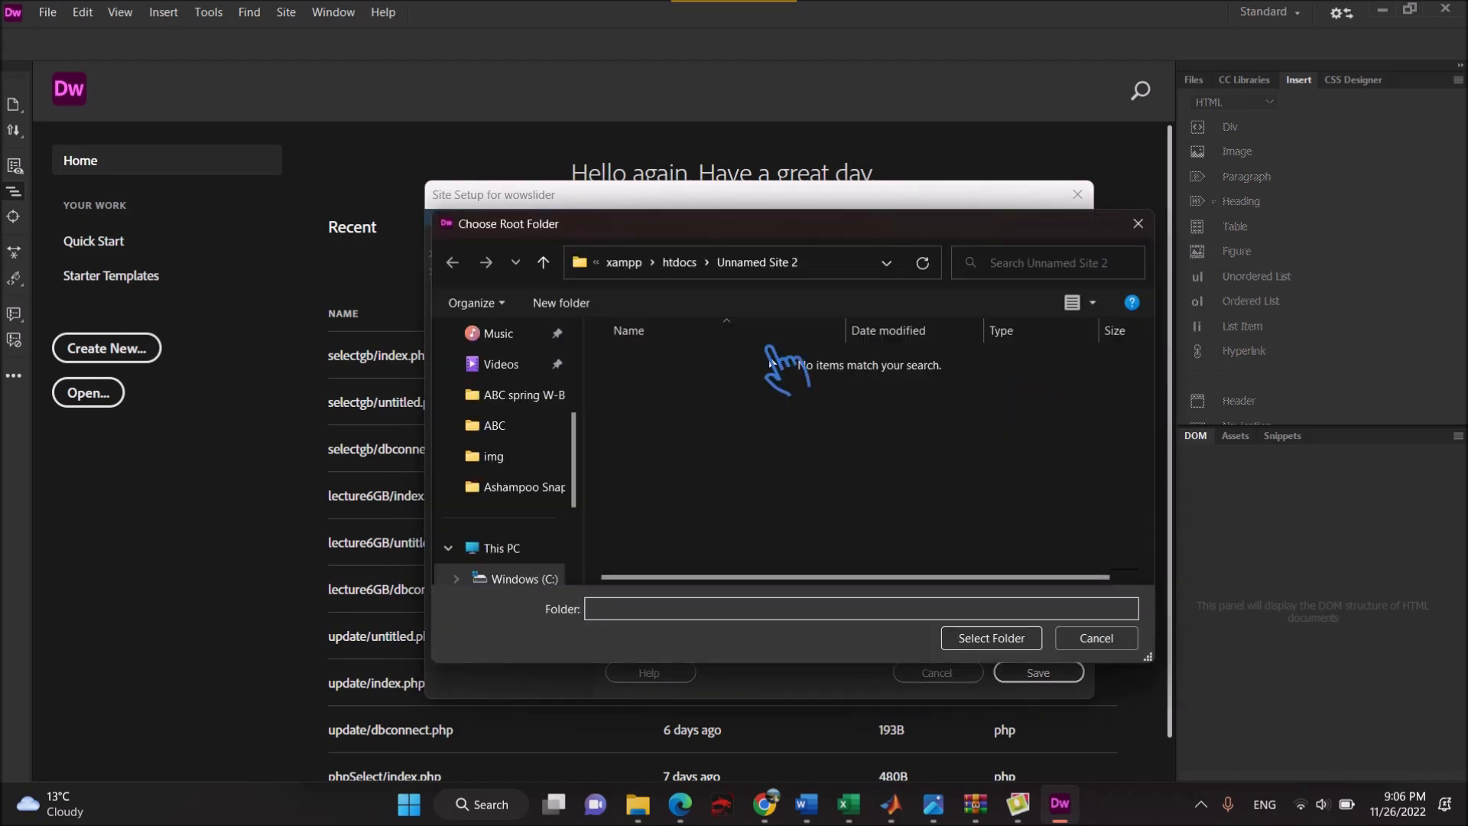
{"action": "left_click", "coordinate": [676, 263]}
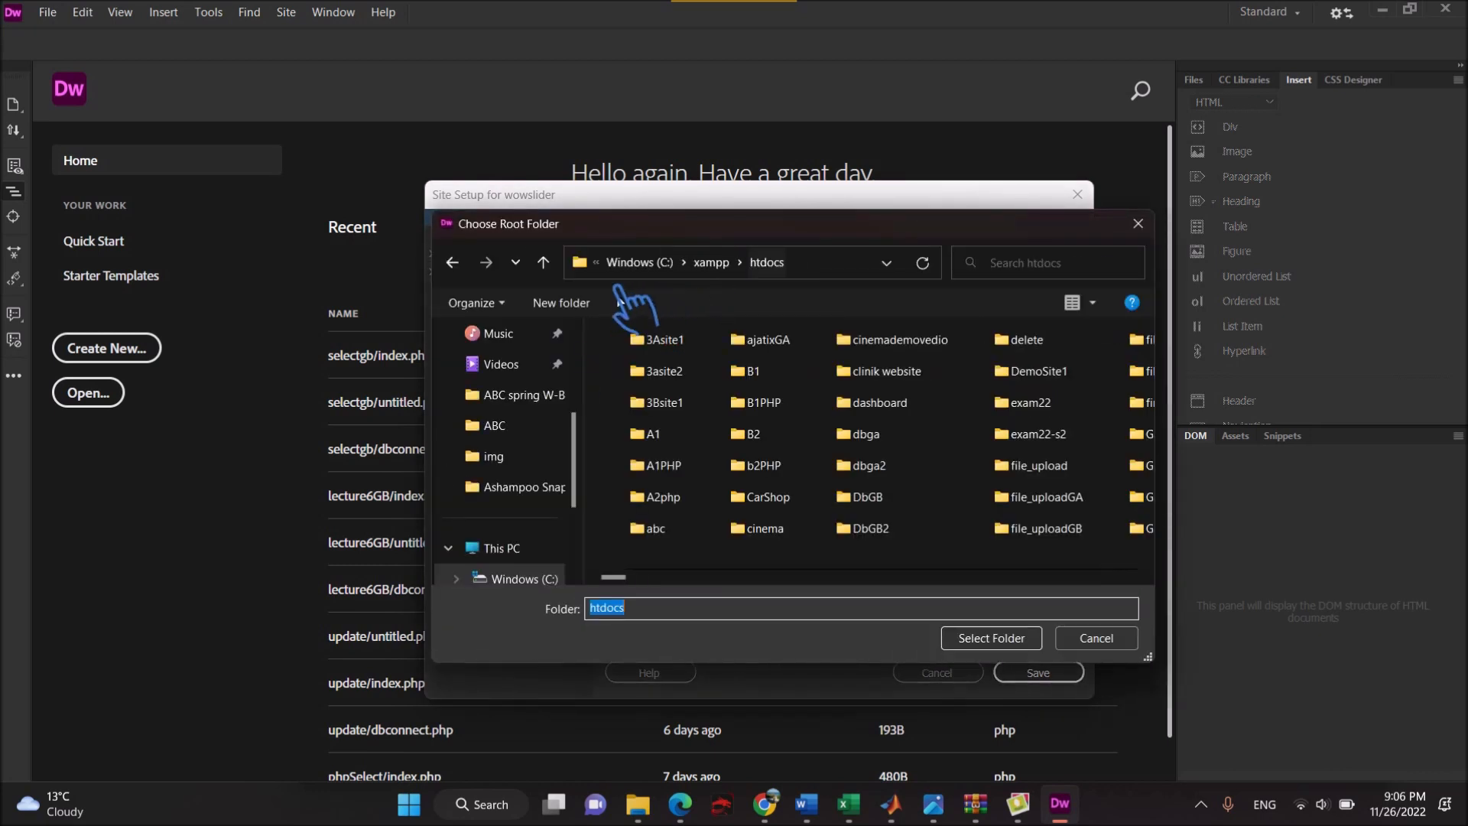
{"action": "left_click", "coordinate": [561, 303]}
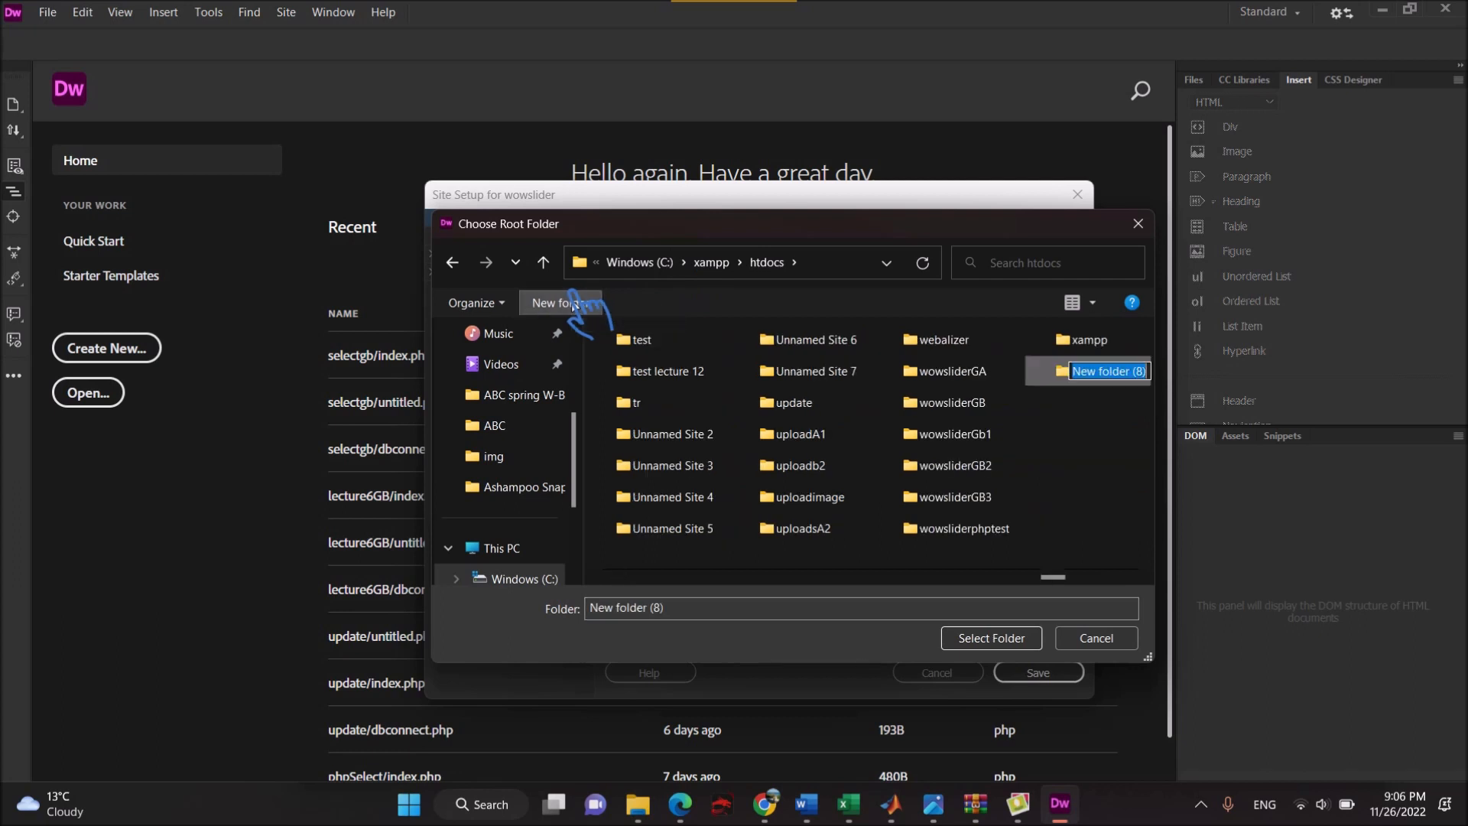
{"action": "type", "text": "wowslider"}
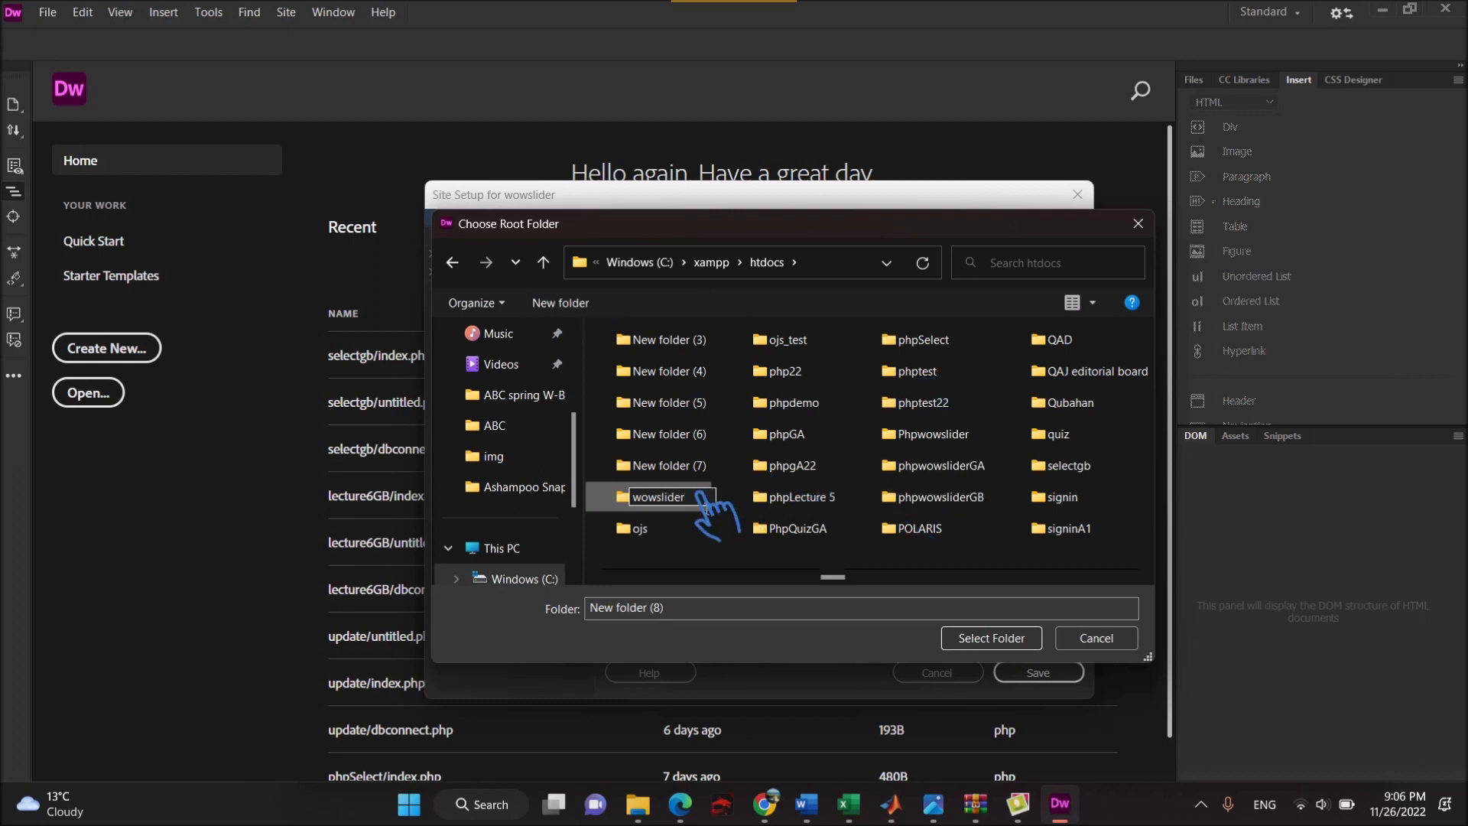
{"action": "key", "text": "Return"}
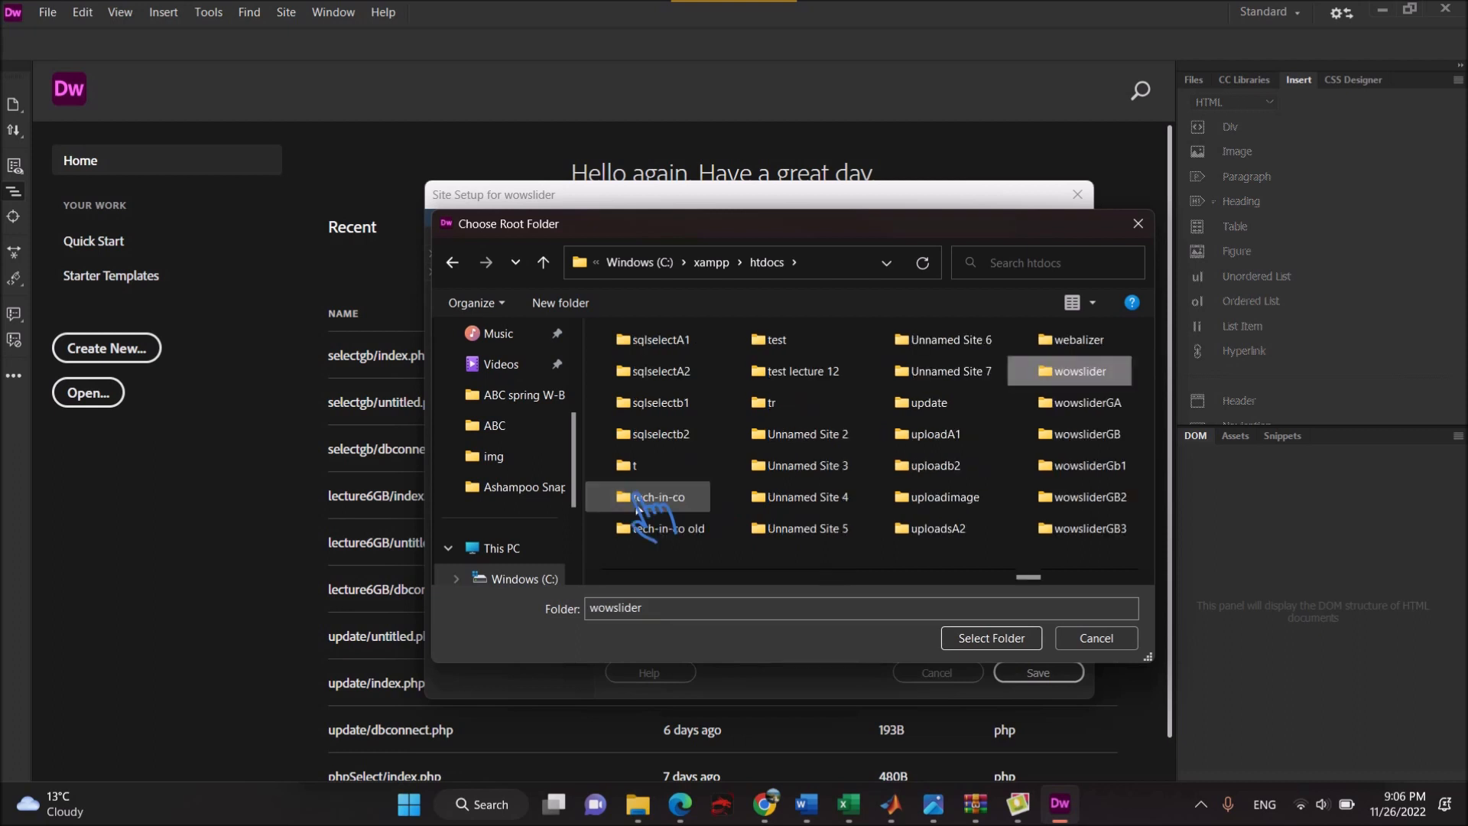
{"action": "left_click", "coordinate": [1000, 636]}
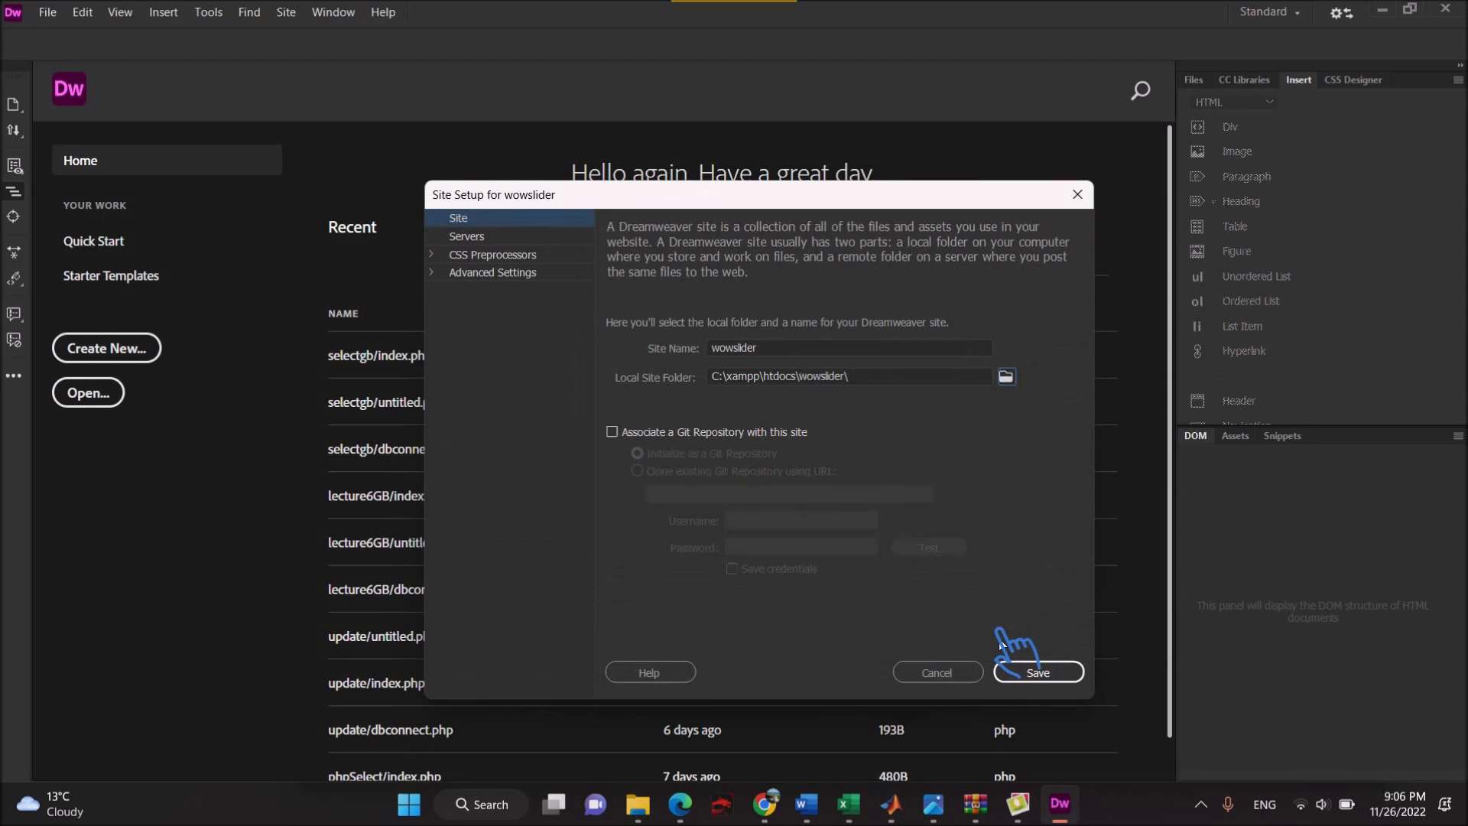
{"action": "left_click", "coordinate": [498, 236]}
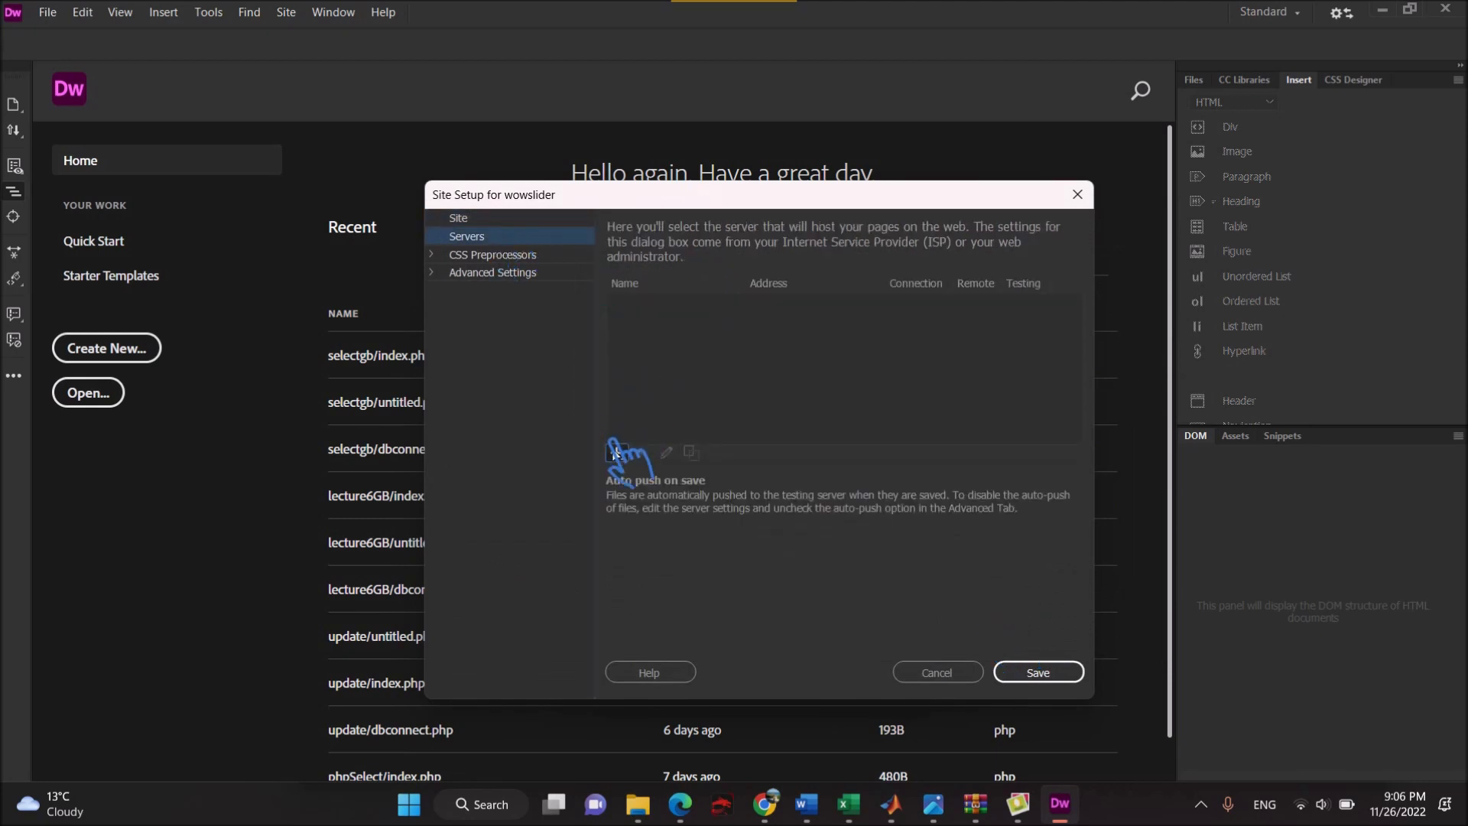
{"action": "left_click", "coordinate": [616, 452]}
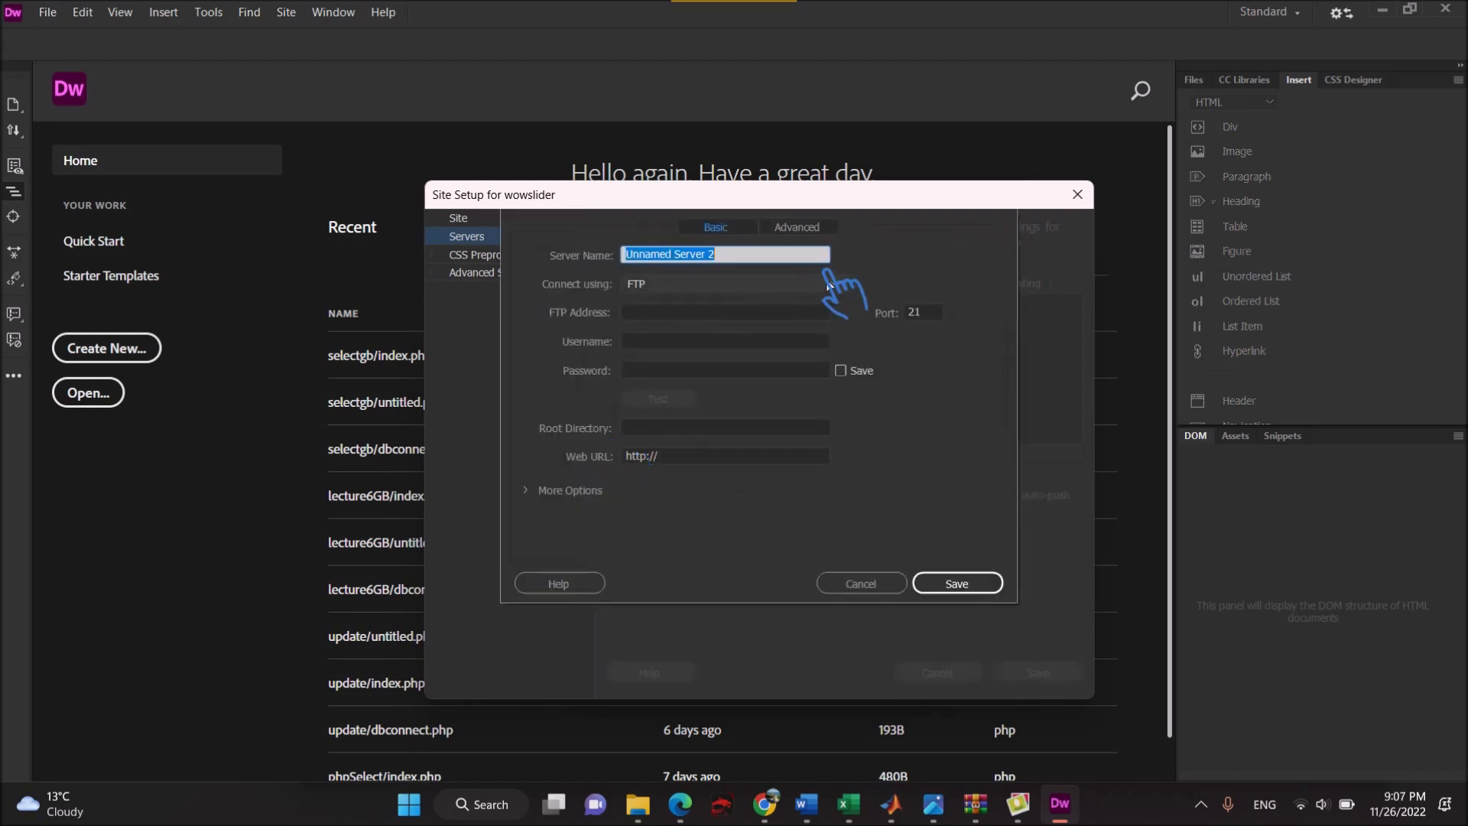
{"action": "left_click", "coordinate": [822, 284]}
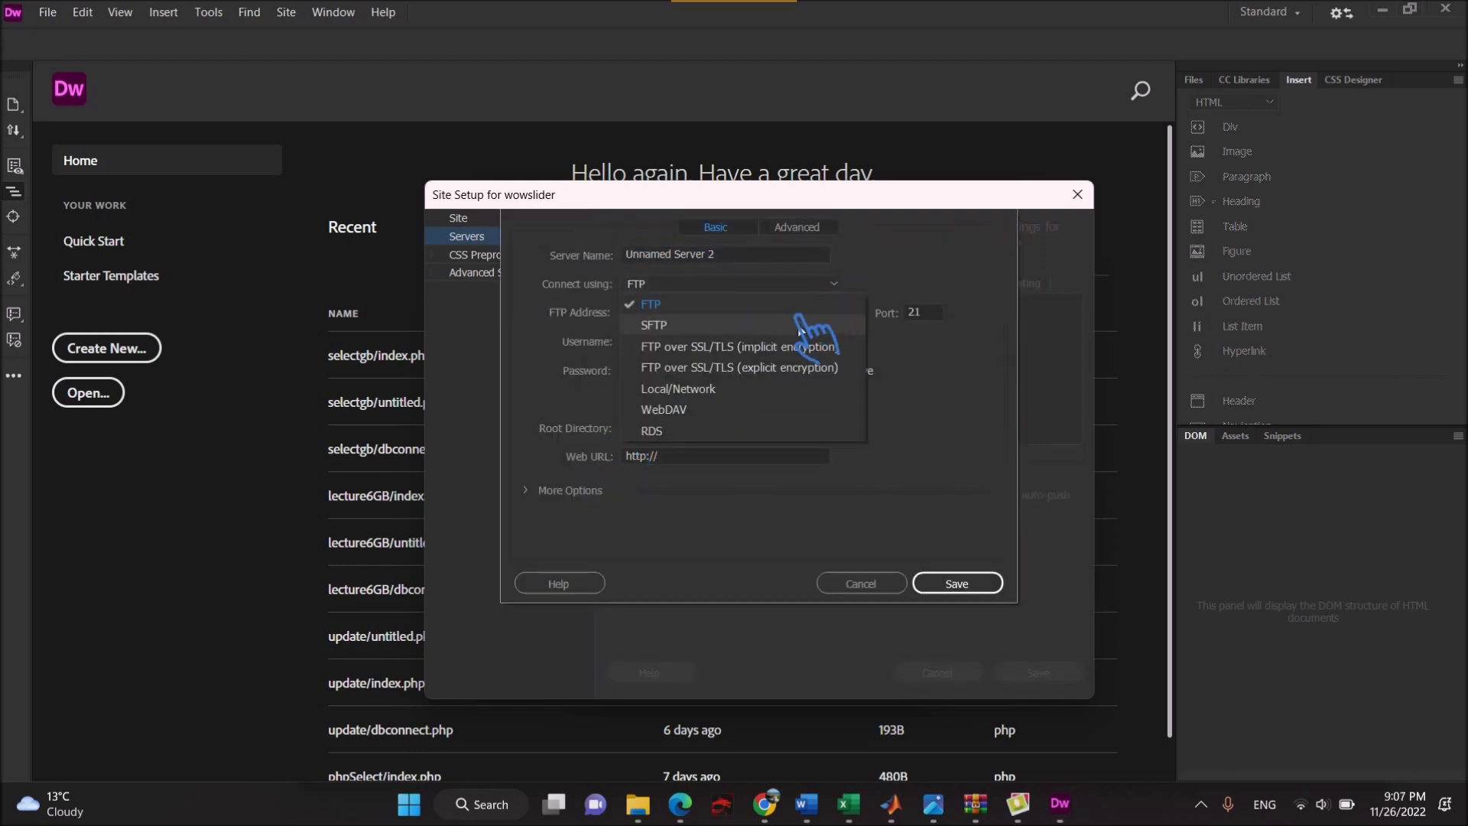
{"action": "left_click", "coordinate": [765, 390]}
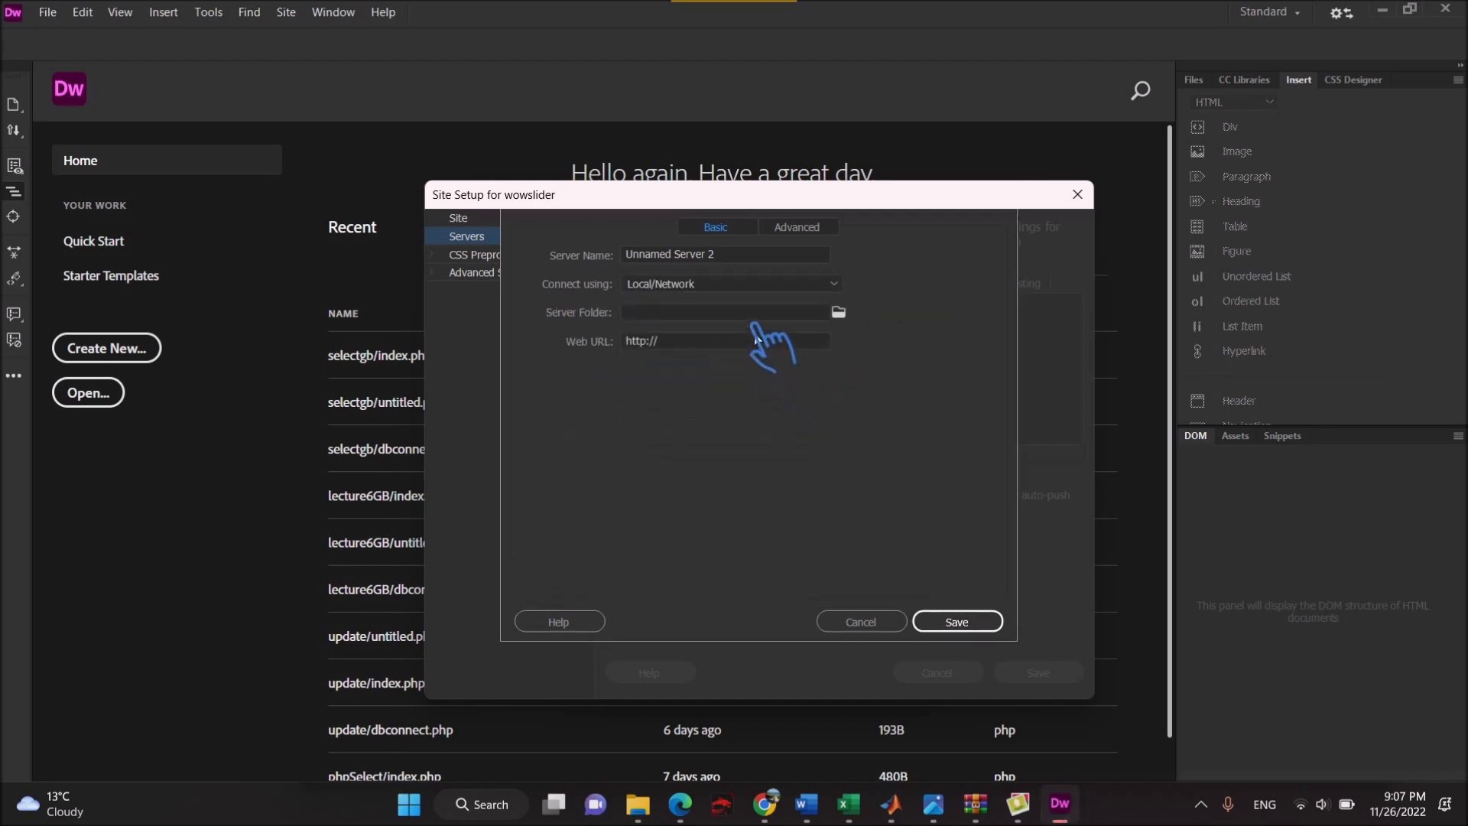
{"action": "left_click", "coordinate": [839, 312]}
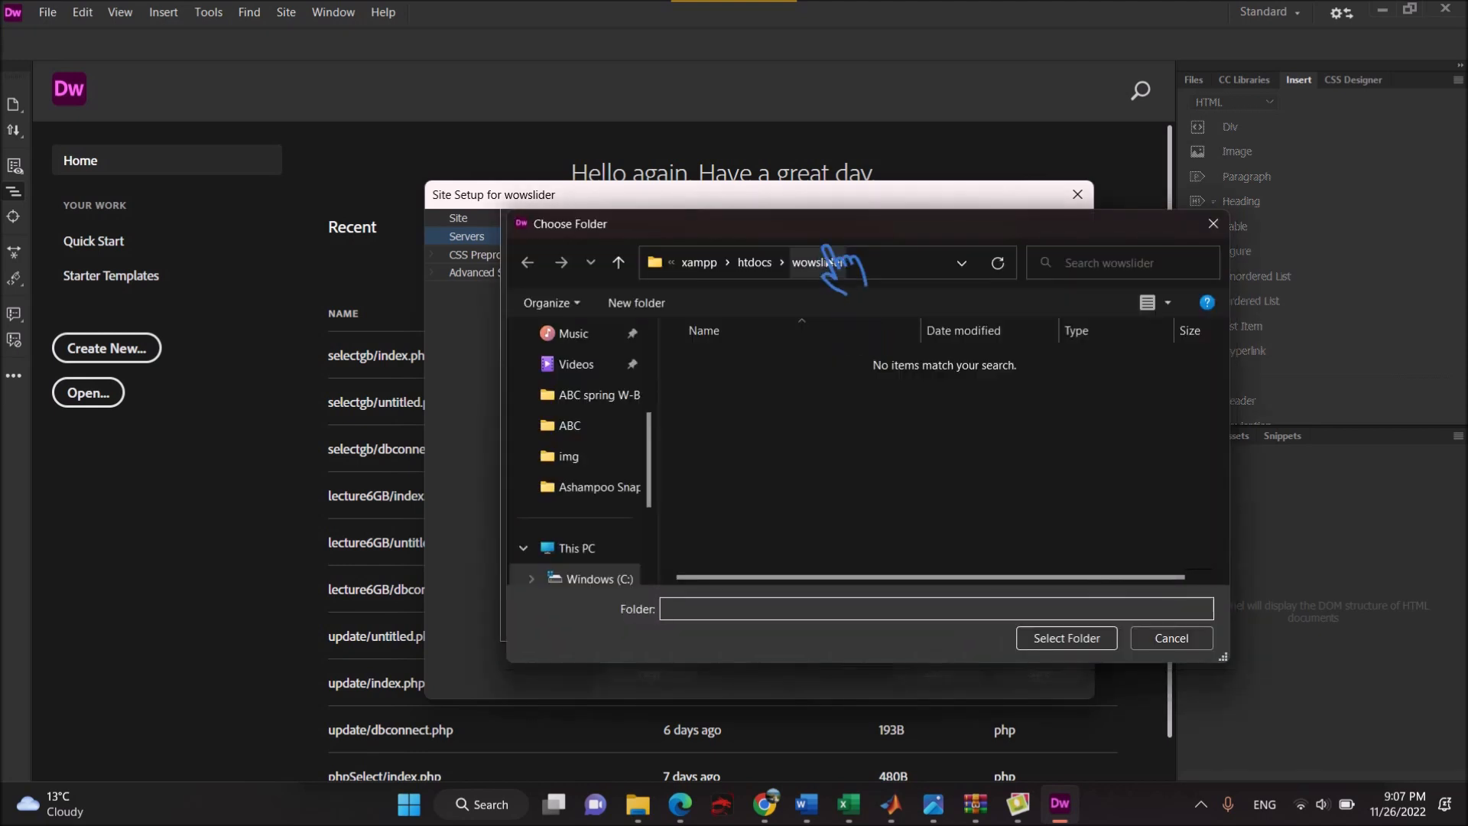
{"action": "left_click", "coordinate": [1065, 636]}
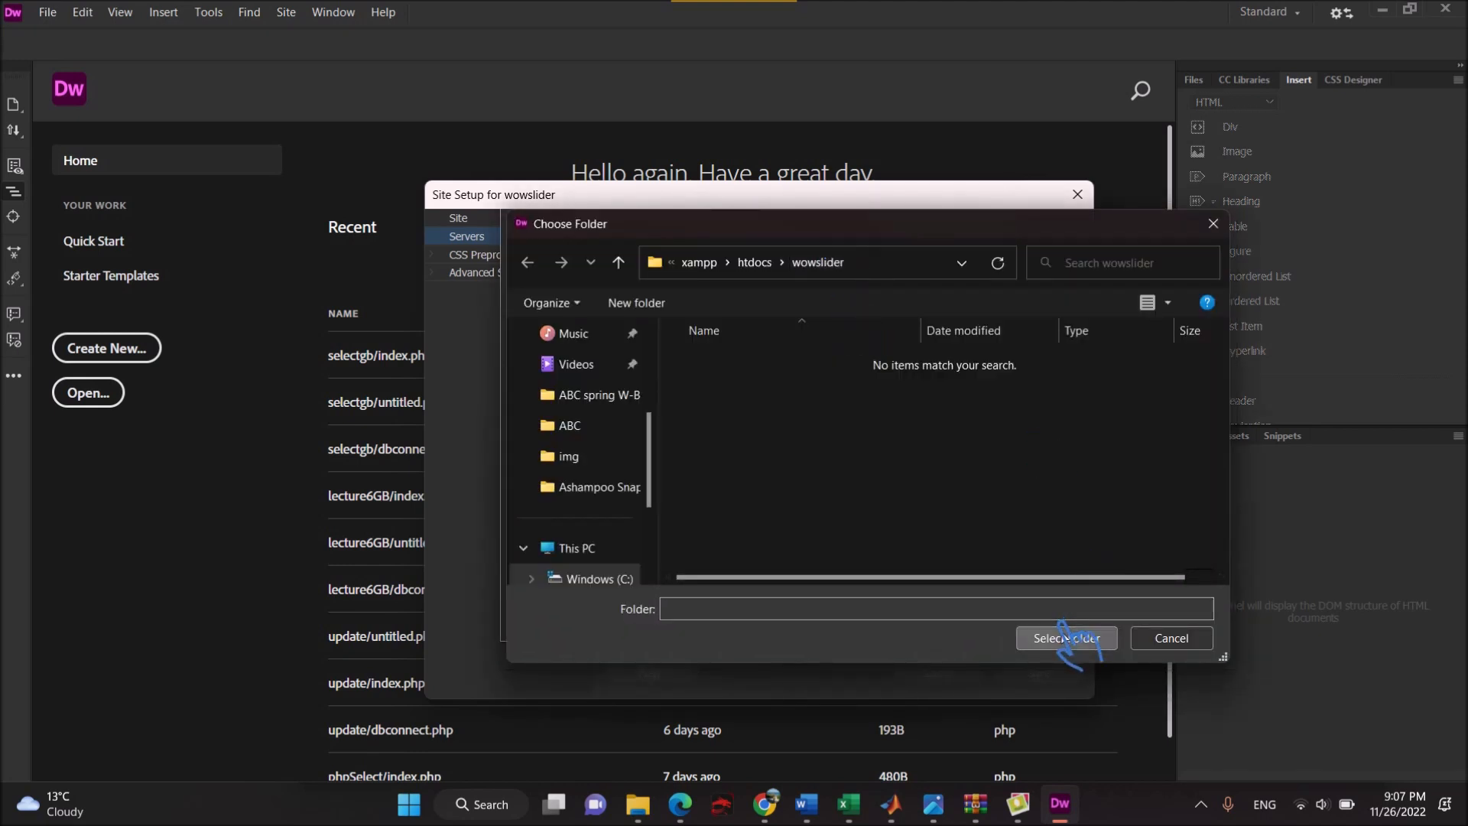
{"action": "left_click", "coordinate": [799, 341]}
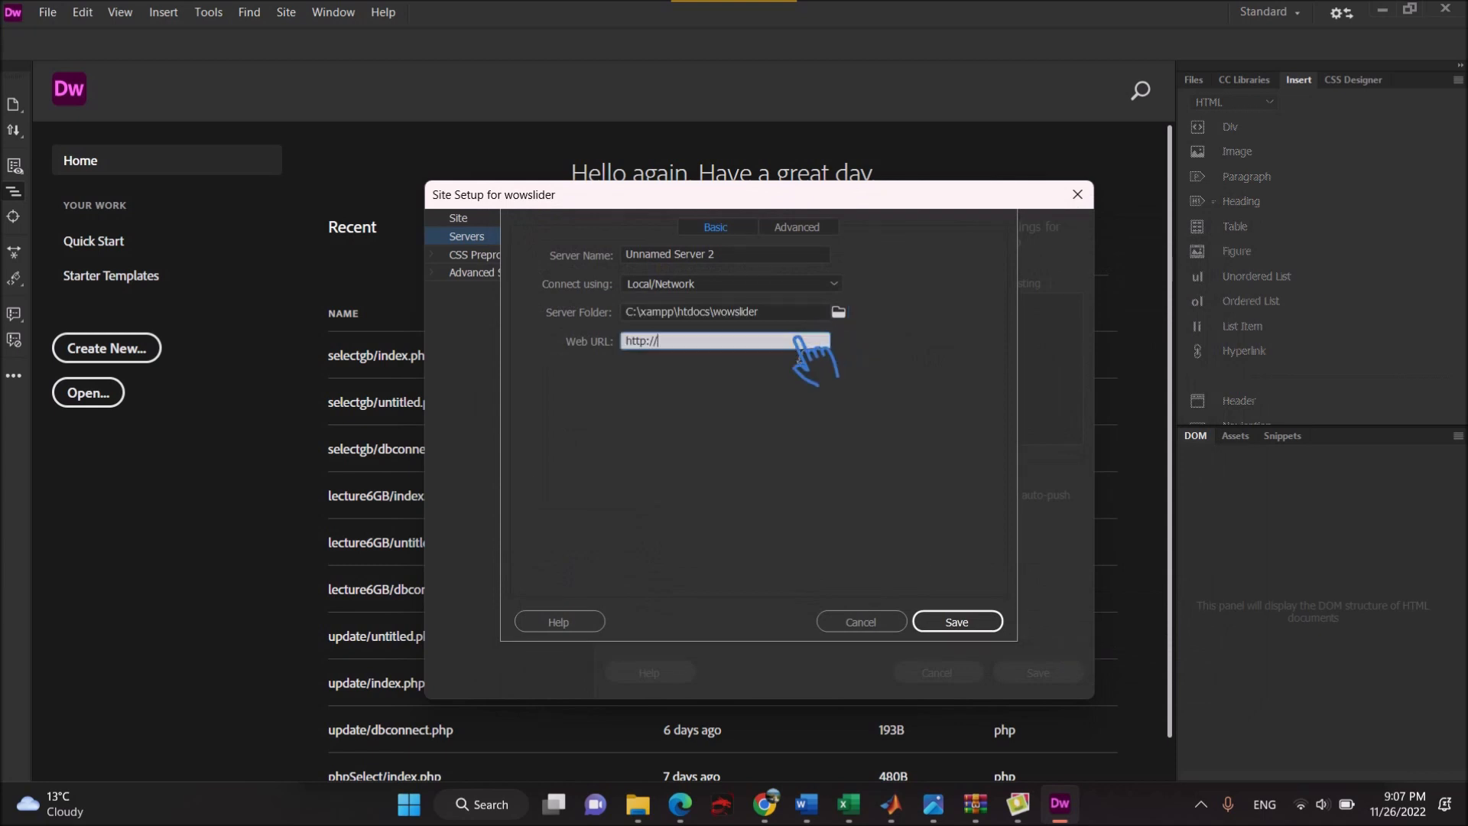
{"action": "type", "text": "localhost/wowslider/"}
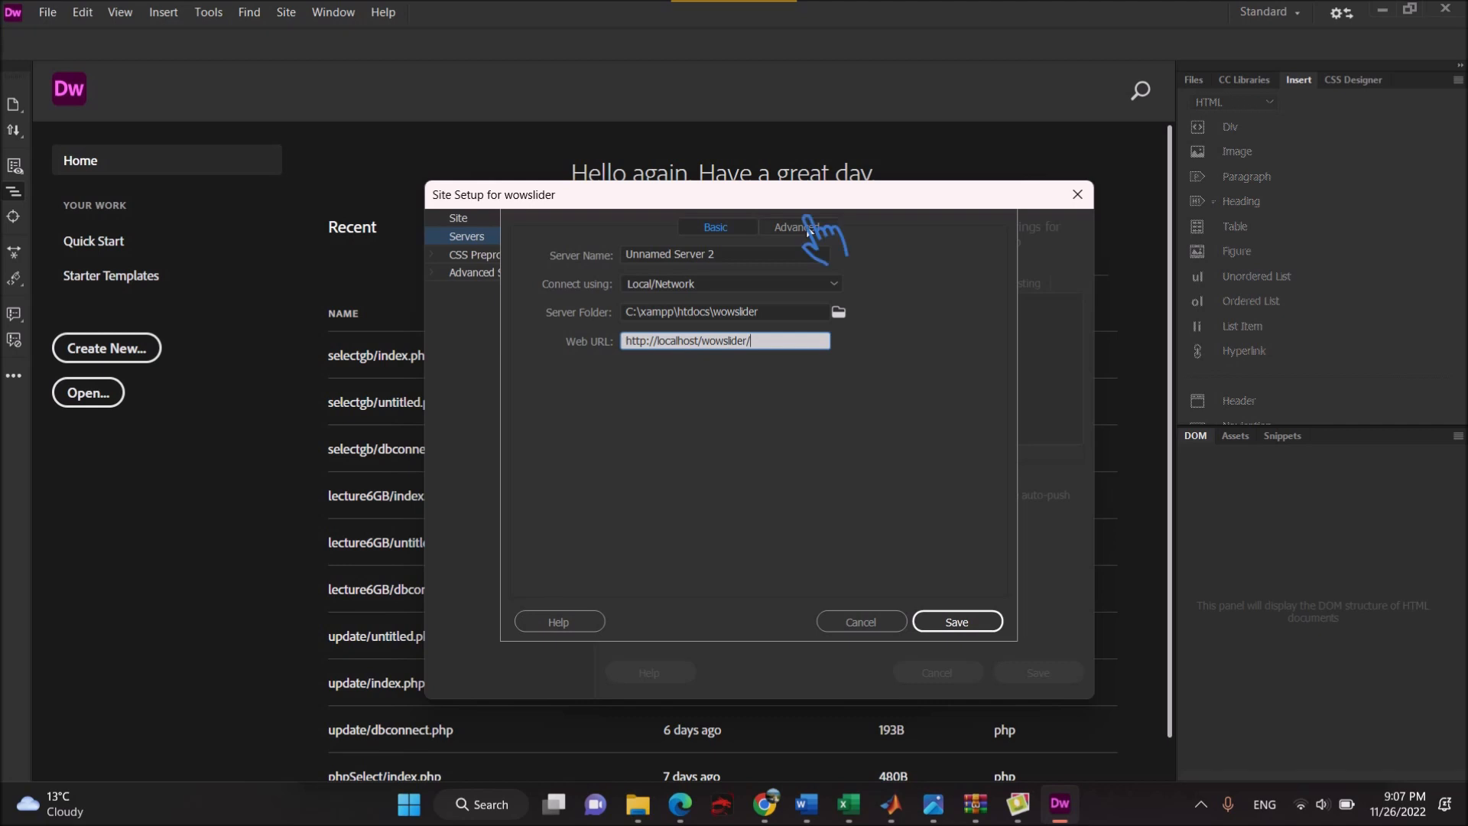
Set the testing server model to PHP MySQL and save the server settings.
{"action": "left_click", "coordinate": [808, 229]}
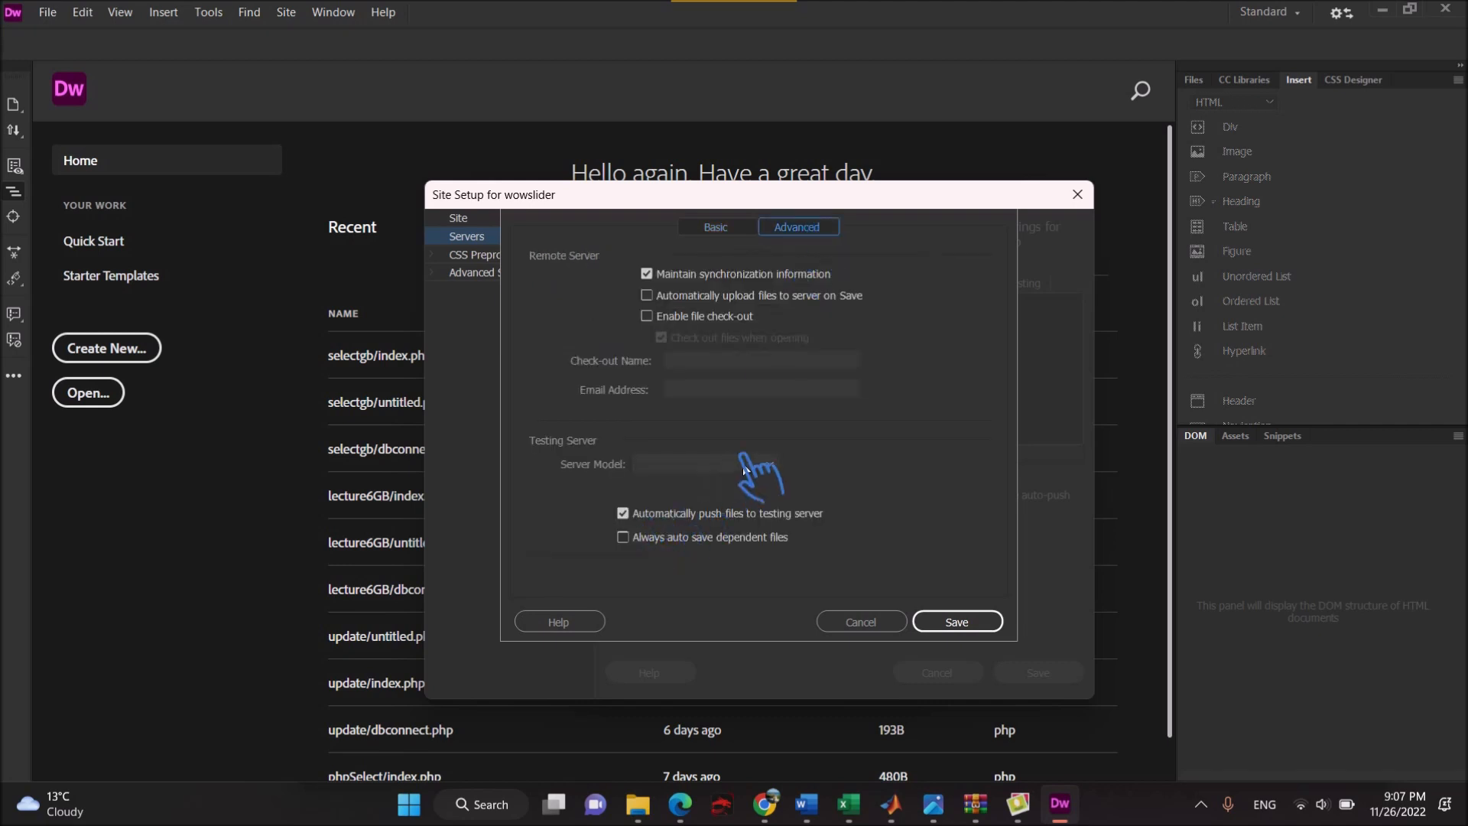
{"action": "left_click", "coordinate": [745, 465]}
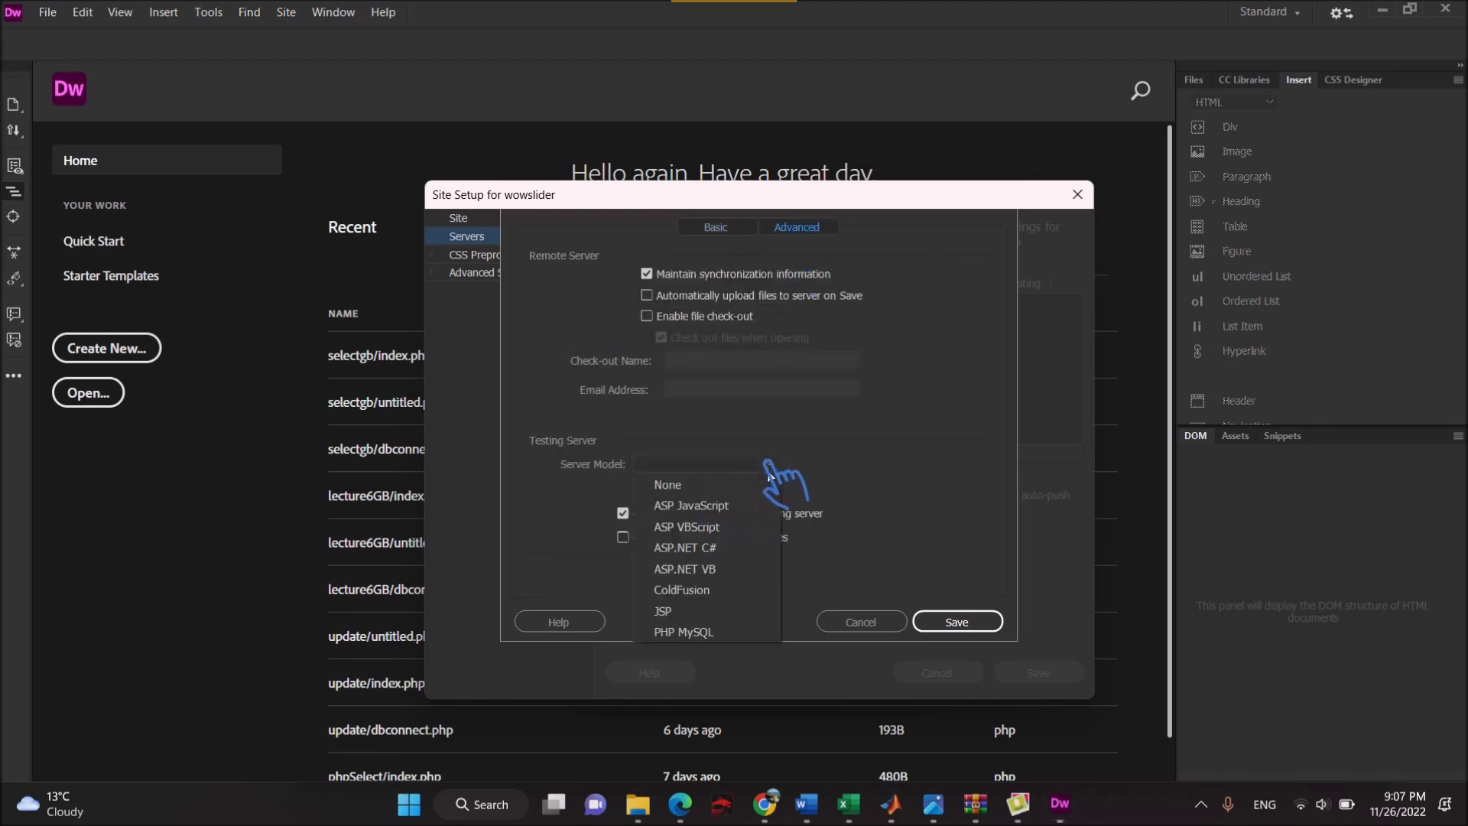
{"action": "left_click", "coordinate": [688, 631]}
{"action": "left_click", "coordinate": [957, 623]}
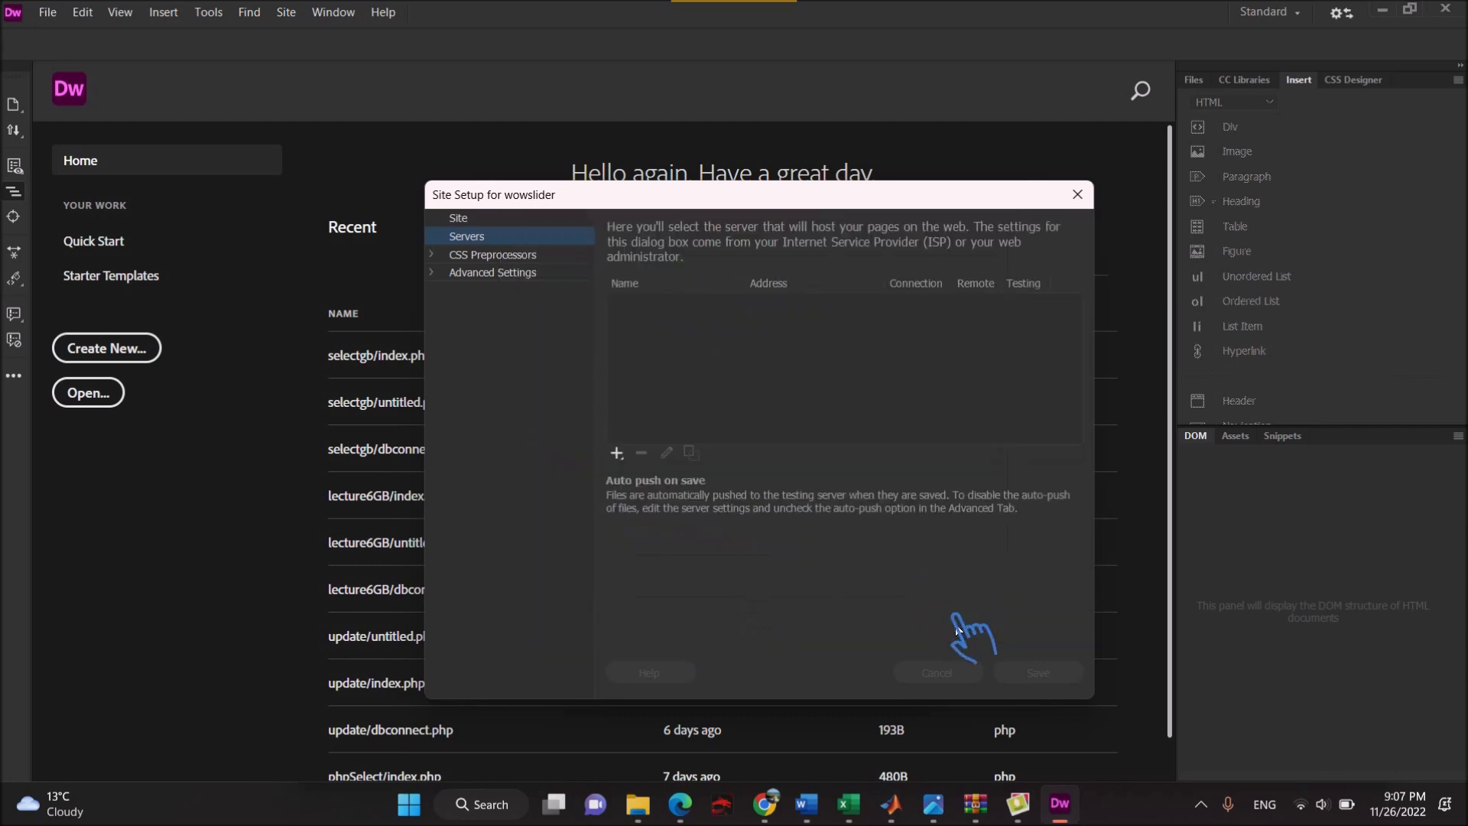
Designate the new server as the testing server and save the site setup, accepting the nested root folder.
{"action": "left_click", "coordinate": [1011, 304]}
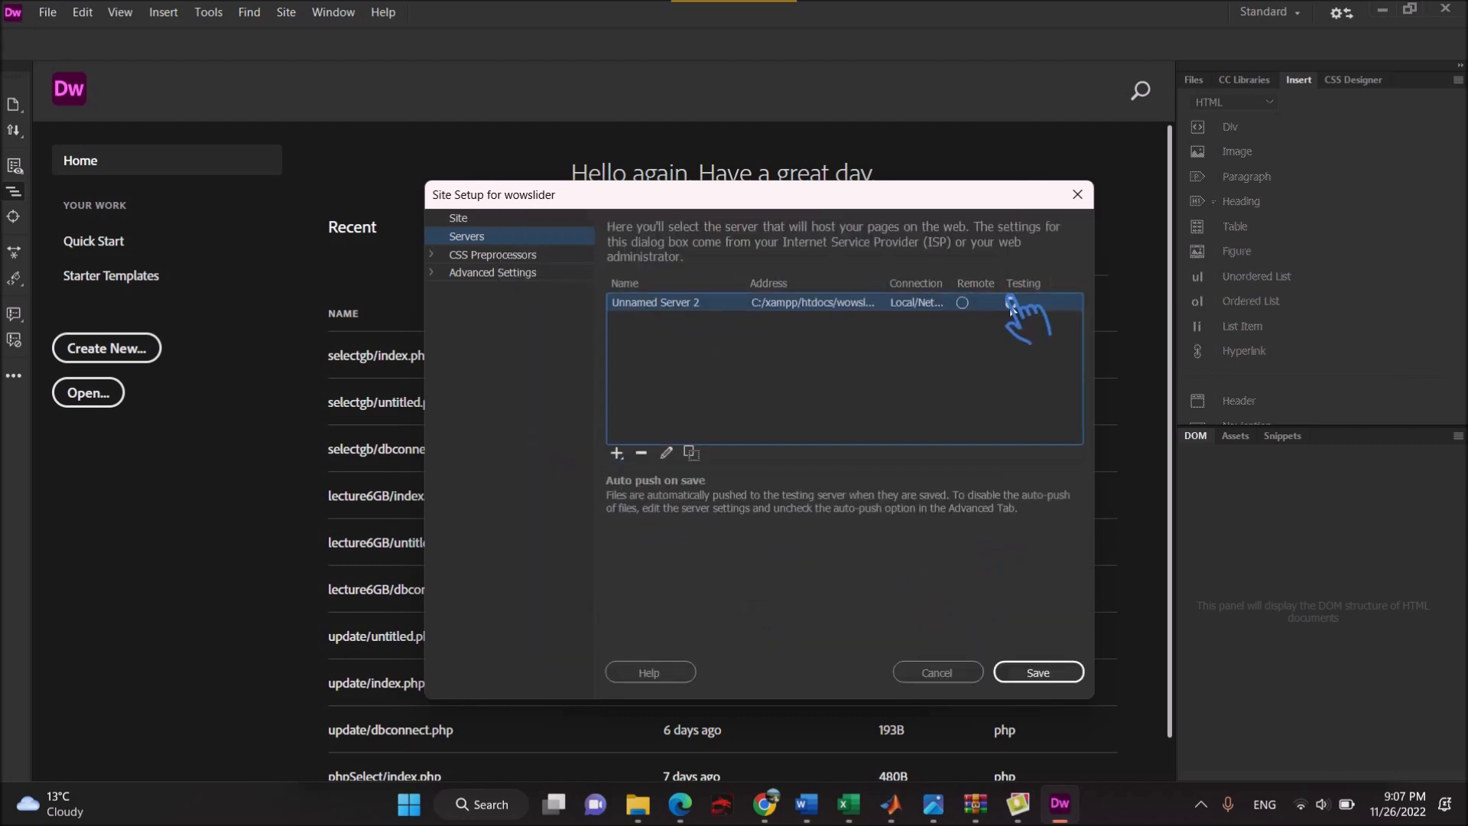
{"action": "left_click", "coordinate": [1024, 675]}
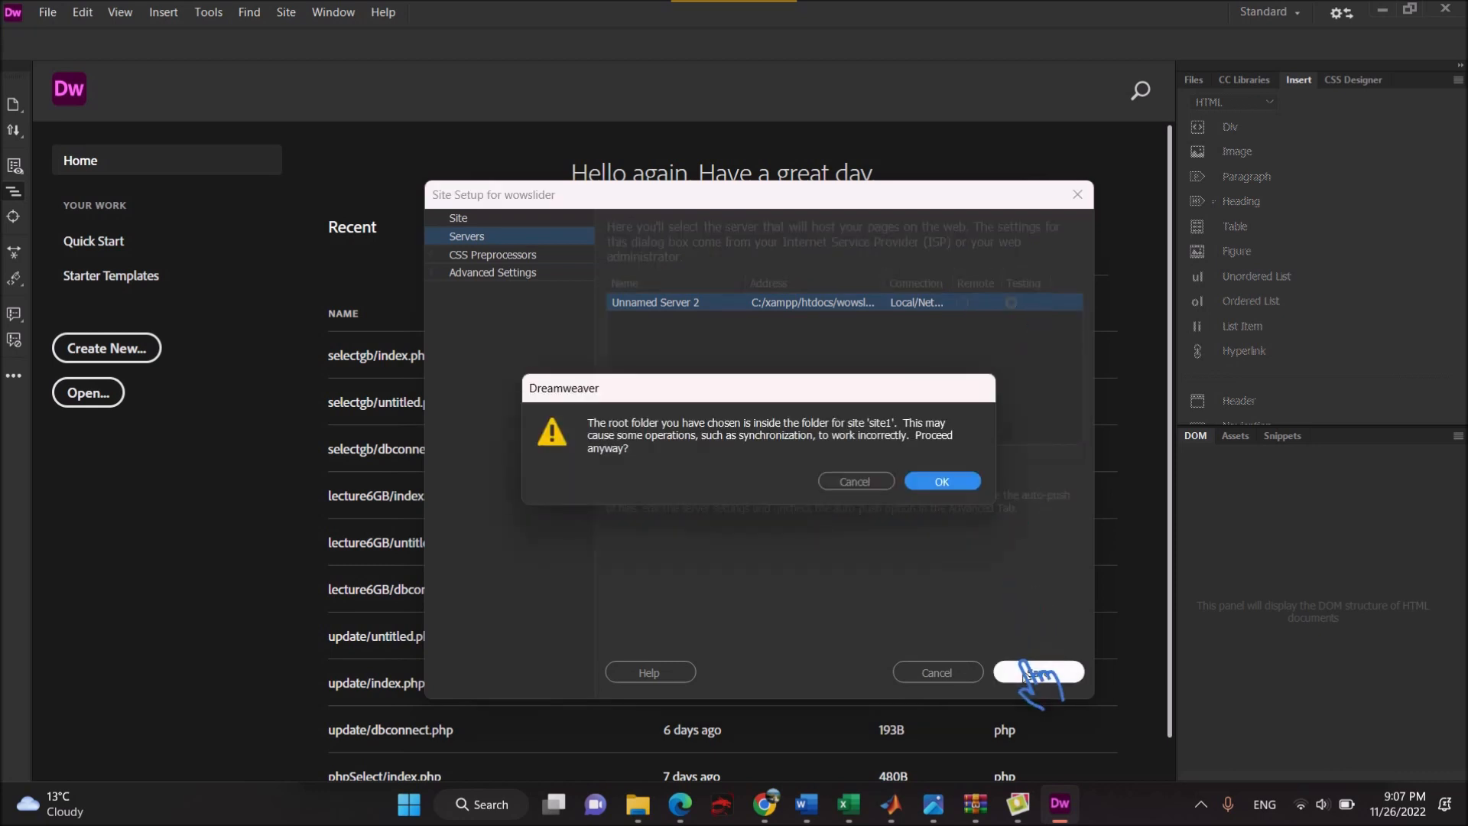
{"action": "left_click", "coordinate": [926, 482]}
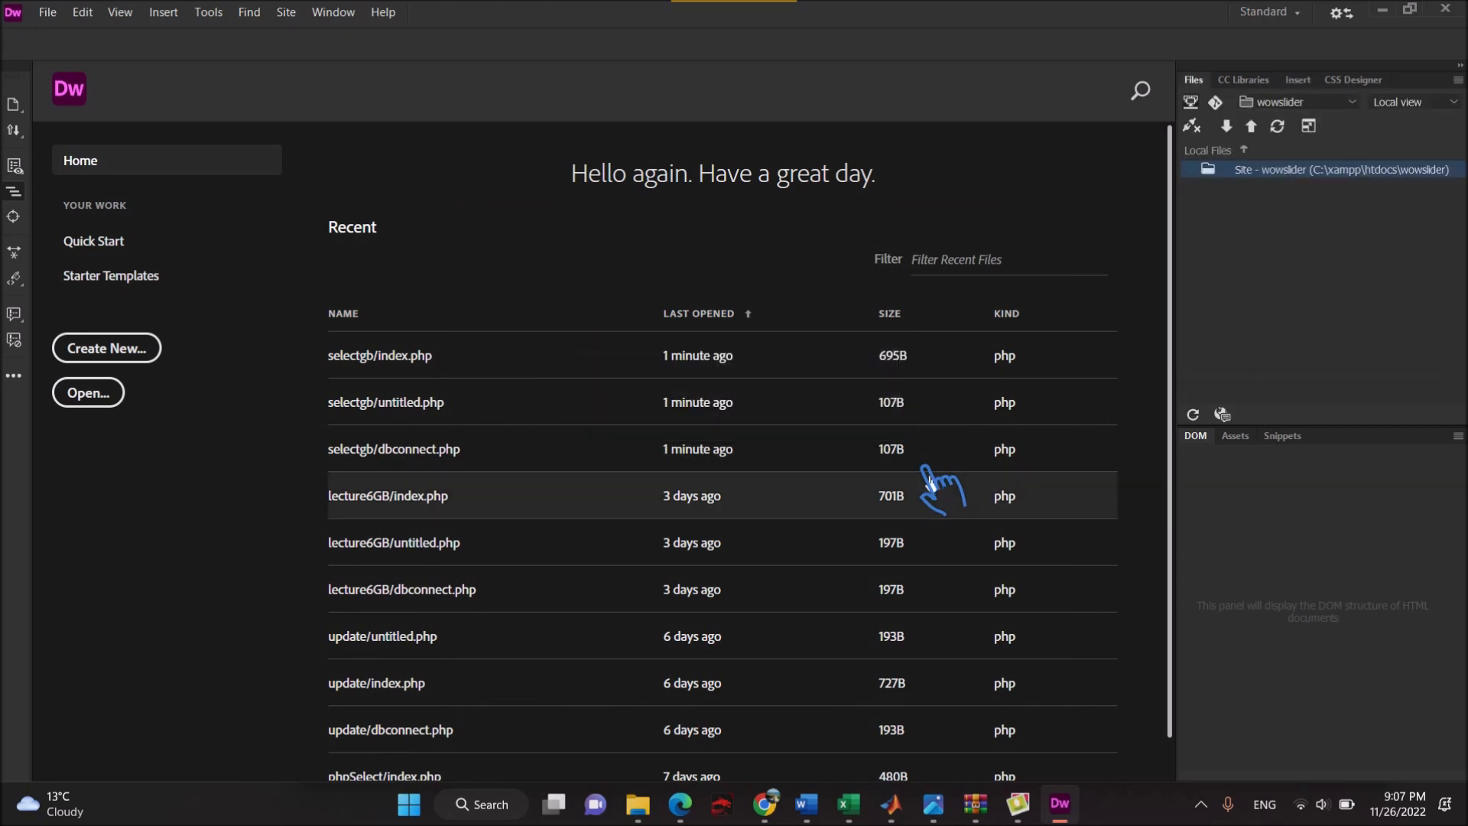
Create a new file named index.html in the wowslider site root.
{"action": "right_click", "coordinate": [1250, 180]}
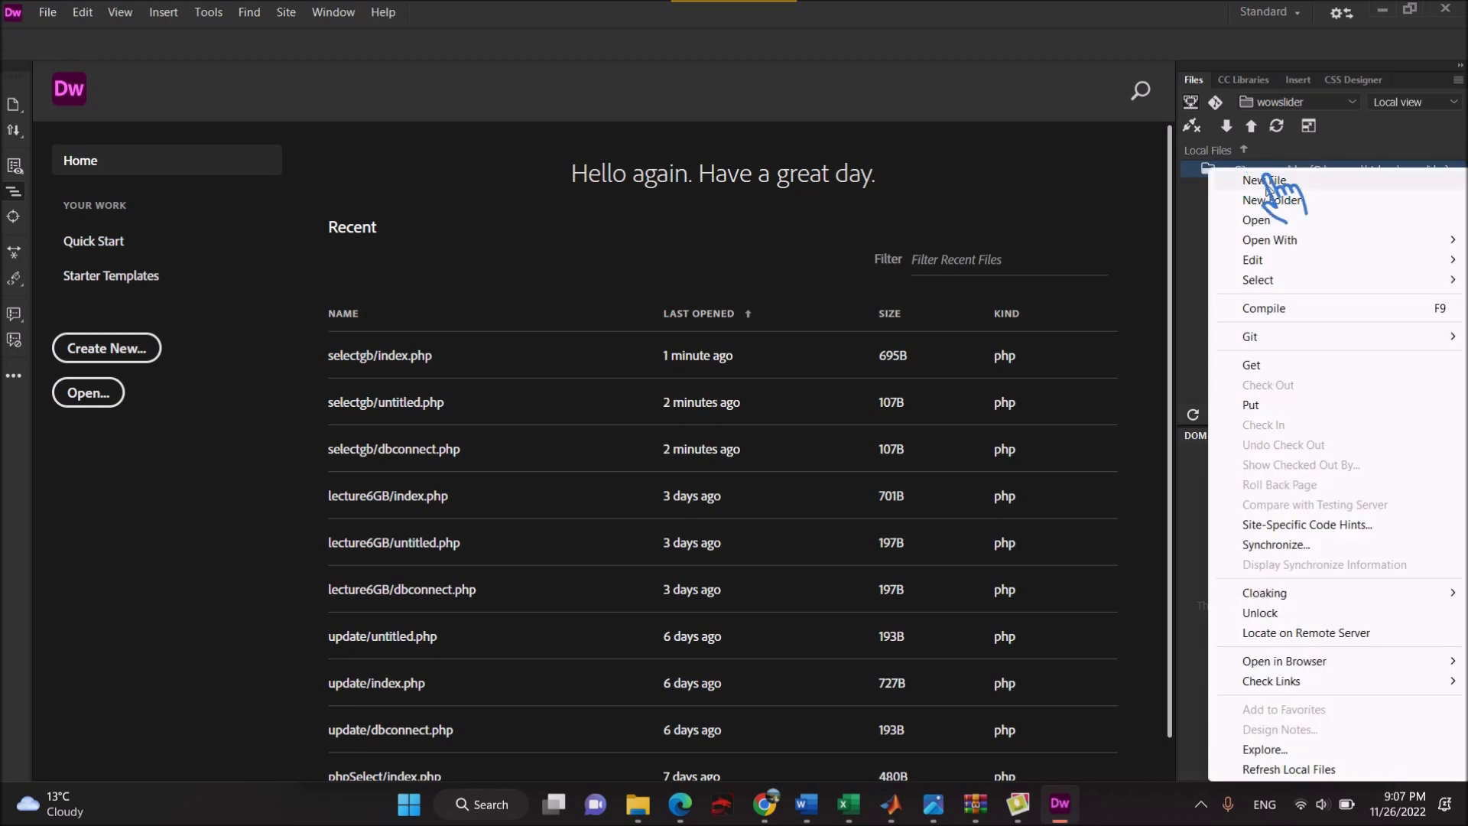
{"action": "left_click", "coordinate": [1266, 181]}
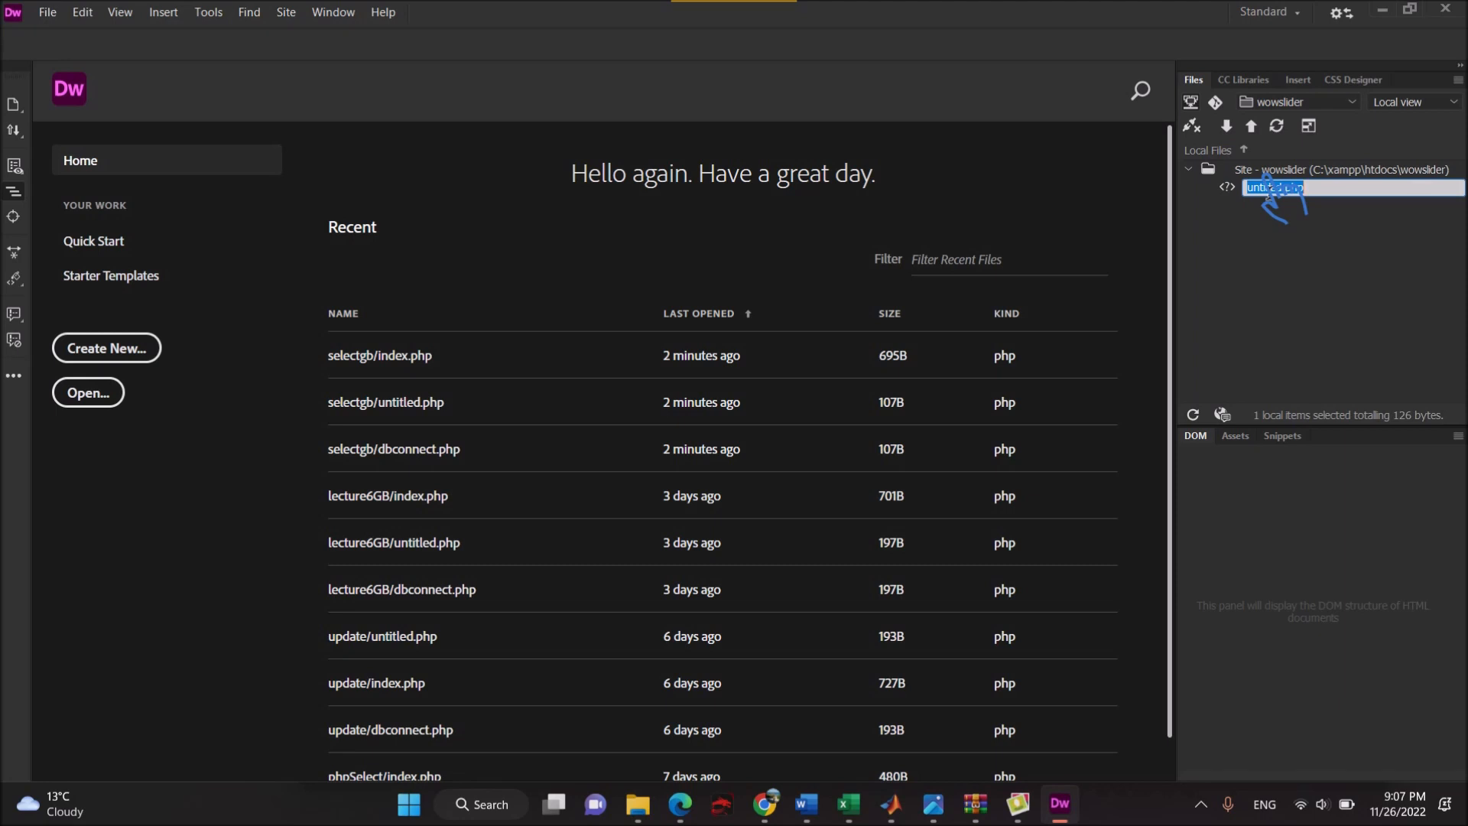
{"action": "type", "text": "index.html"}
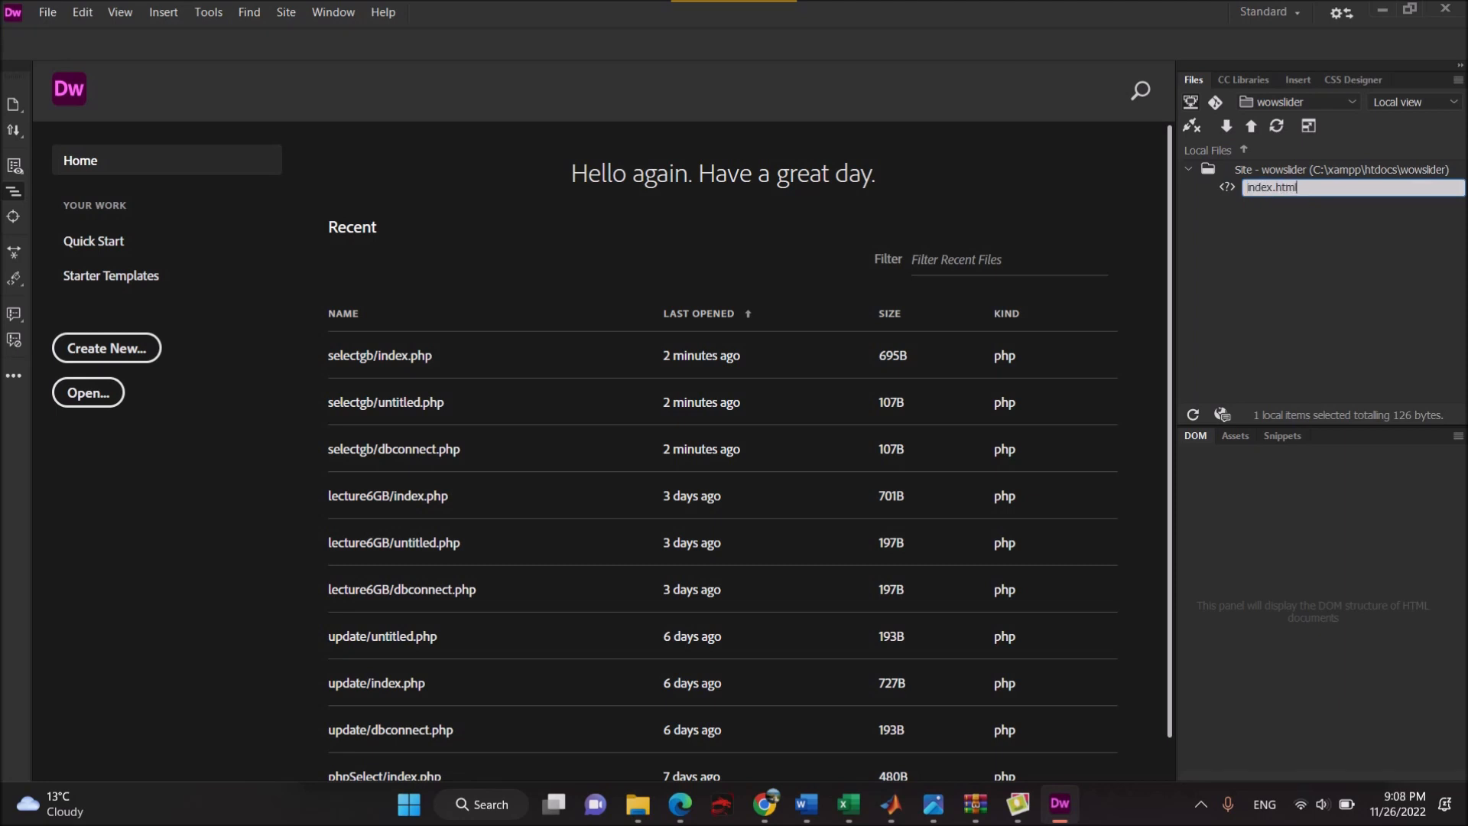
{"action": "key", "text": "Return"}
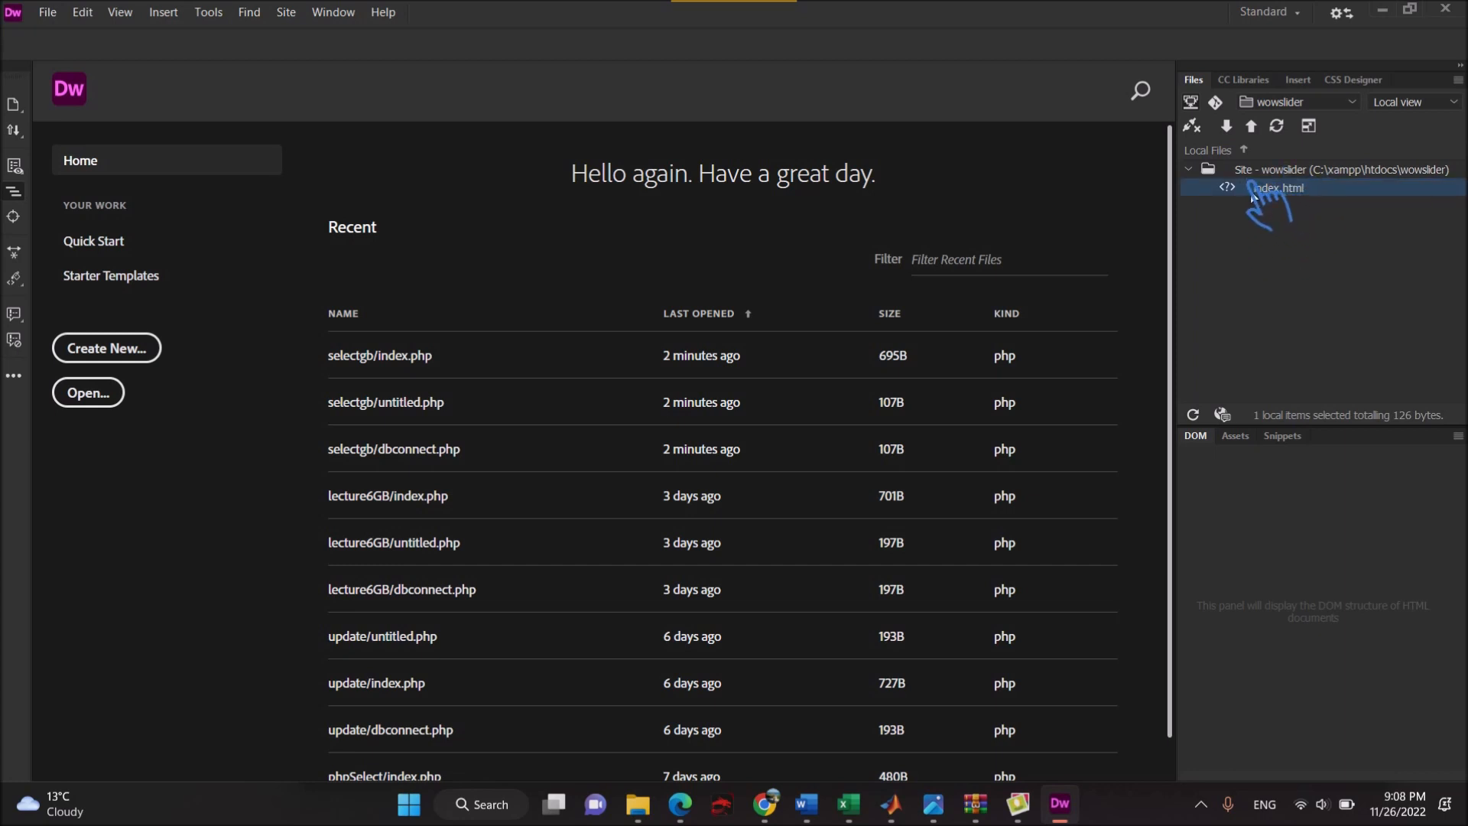
Open index.html and insert an empty line inside its body element.
{"action": "double_click", "coordinate": [1253, 195]}
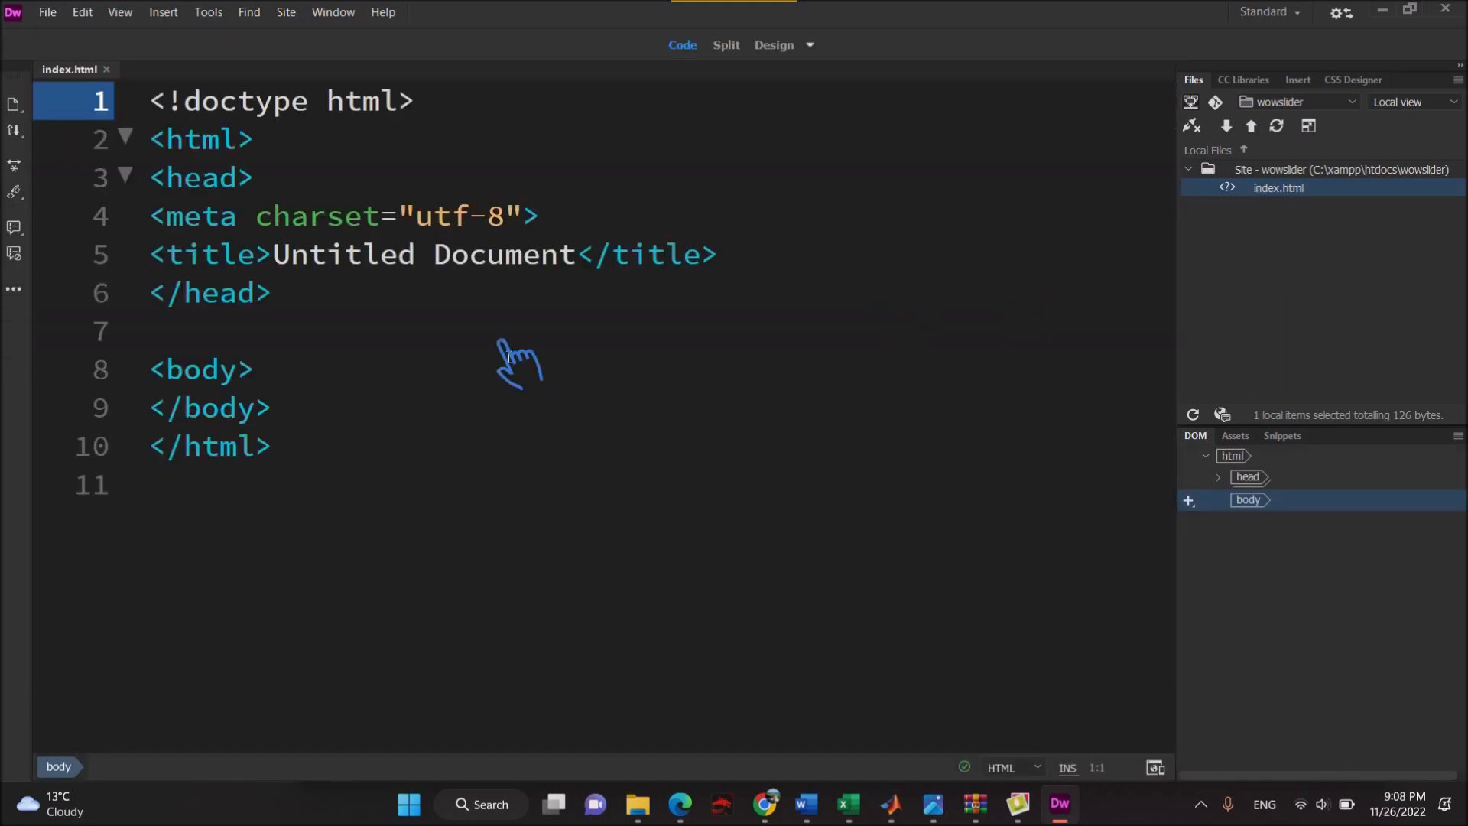
{"action": "left_click", "coordinate": [383, 380]}
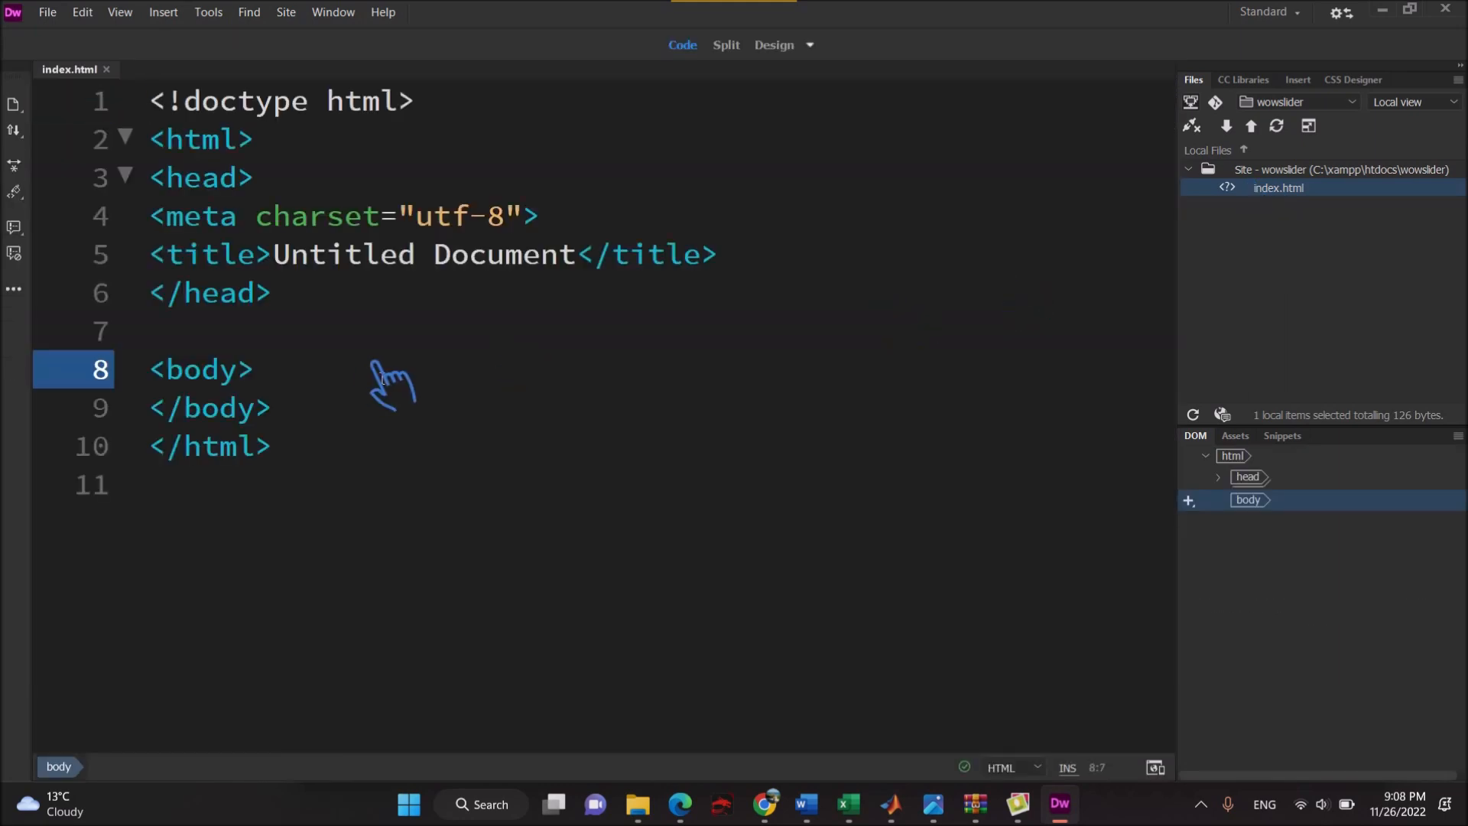
{"action": "key", "text": "Return"}
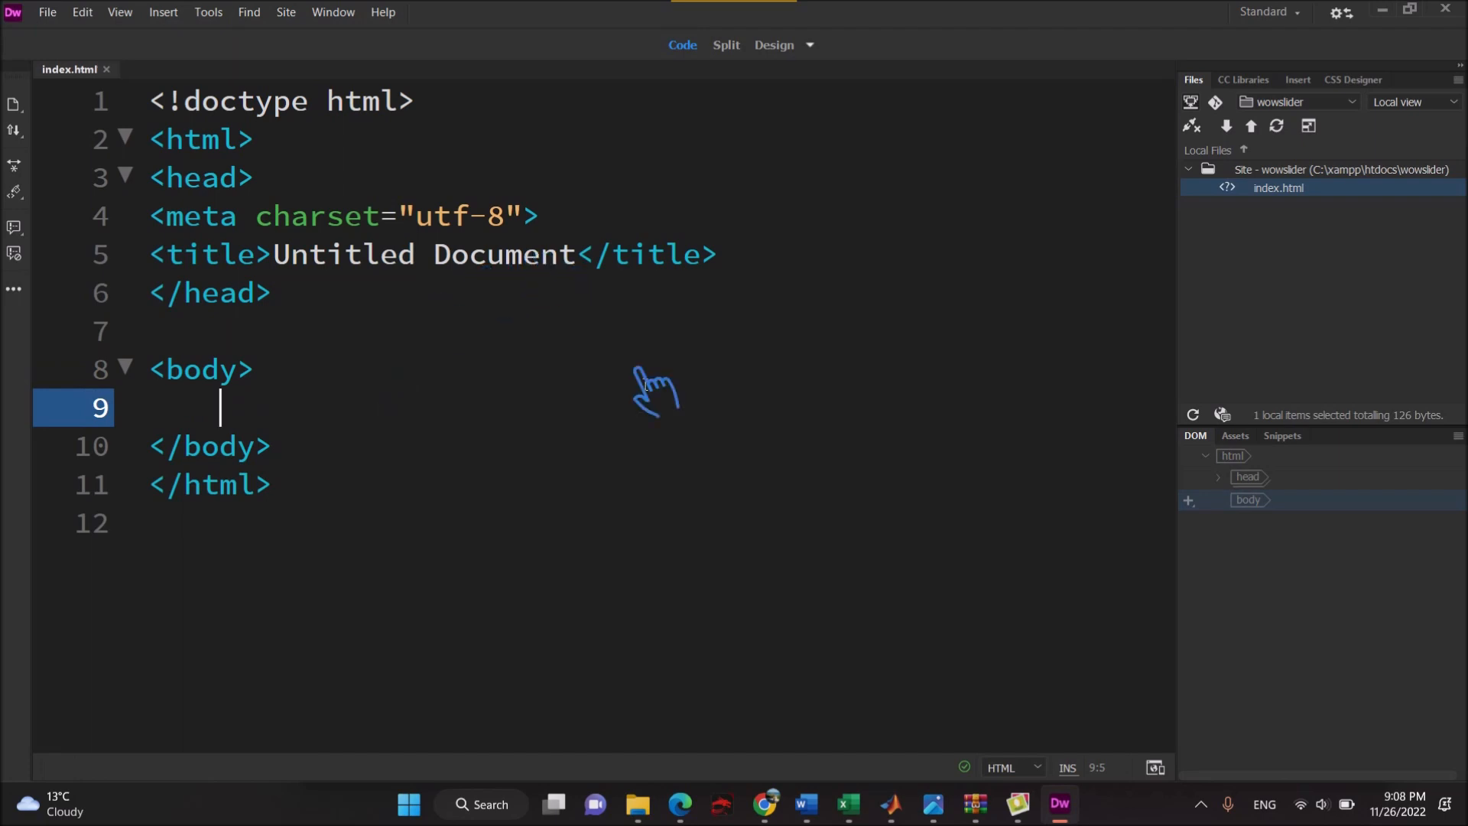
Switch to WOW Slider, choose C:/xampp/htdocs/wowslider/index.html as the page to insert the slider into, and apply the publish settings.
{"action": "left_click", "coordinate": [1017, 804]}
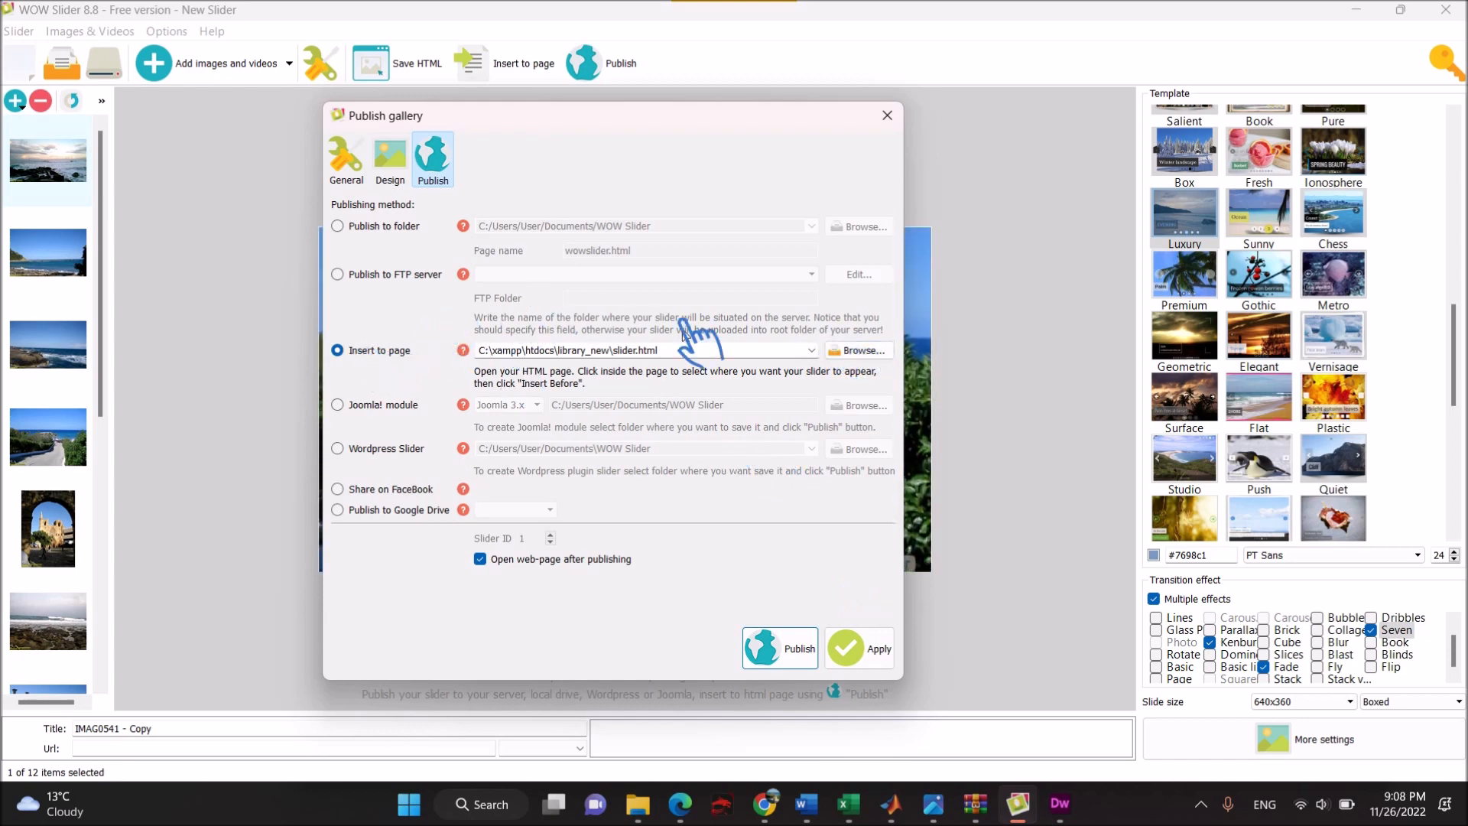
{"action": "left_click", "coordinate": [853, 351]}
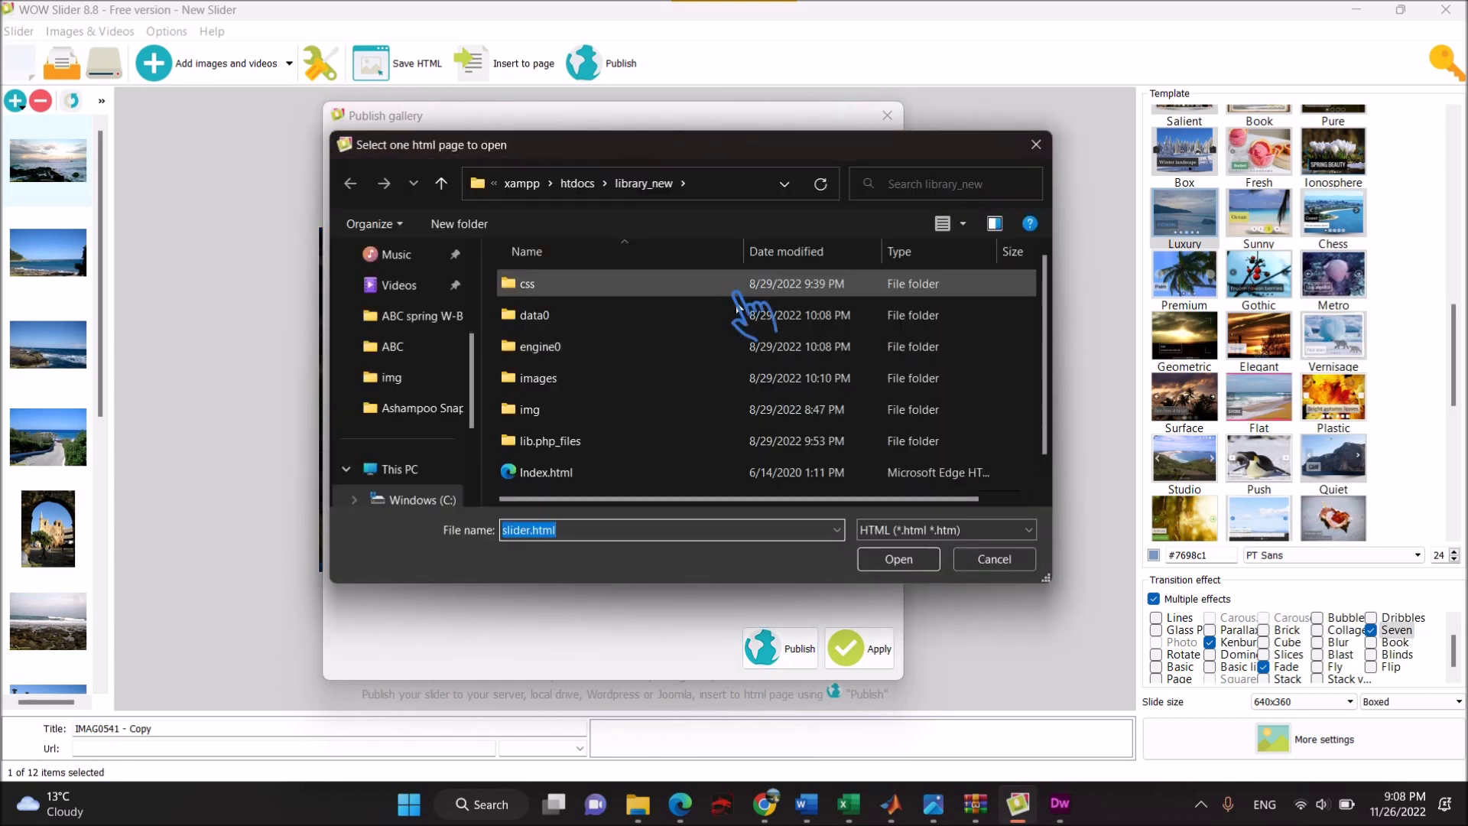
{"action": "left_click", "coordinate": [578, 185]}
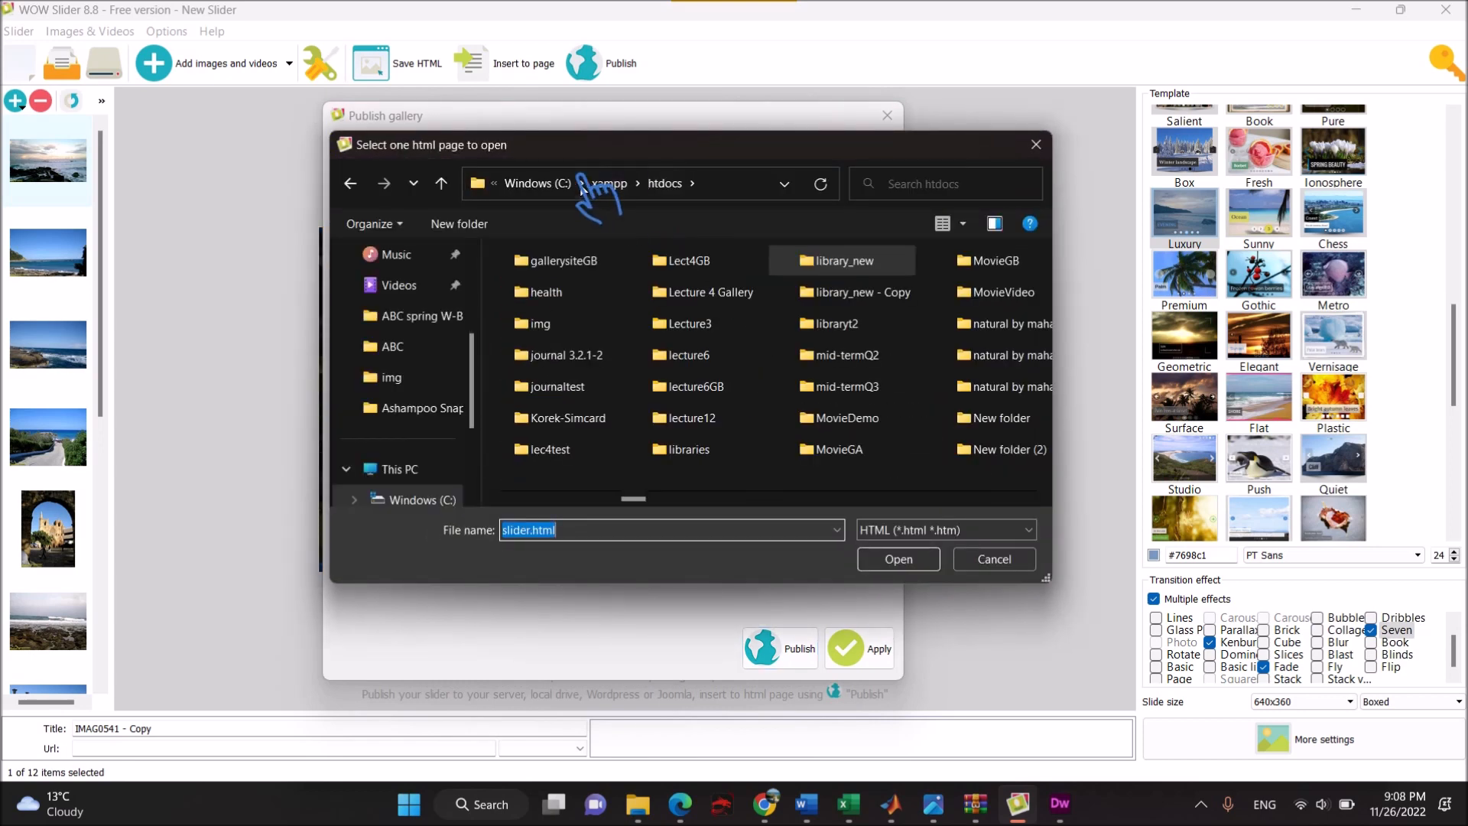
{"action": "type", "text": "w"}
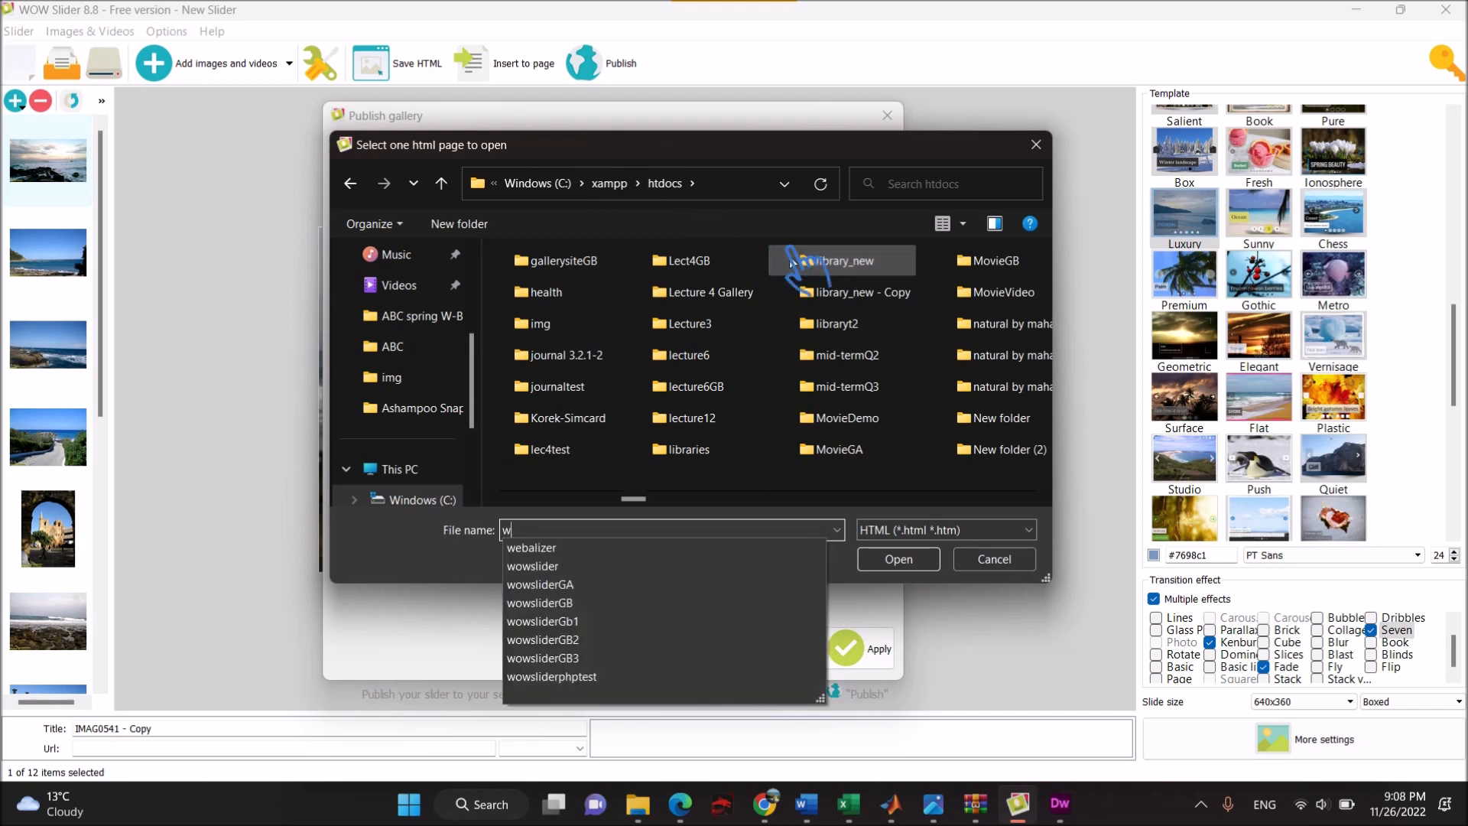
{"action": "left_click", "coordinate": [707, 415]}
{"action": "key", "text": "w"}
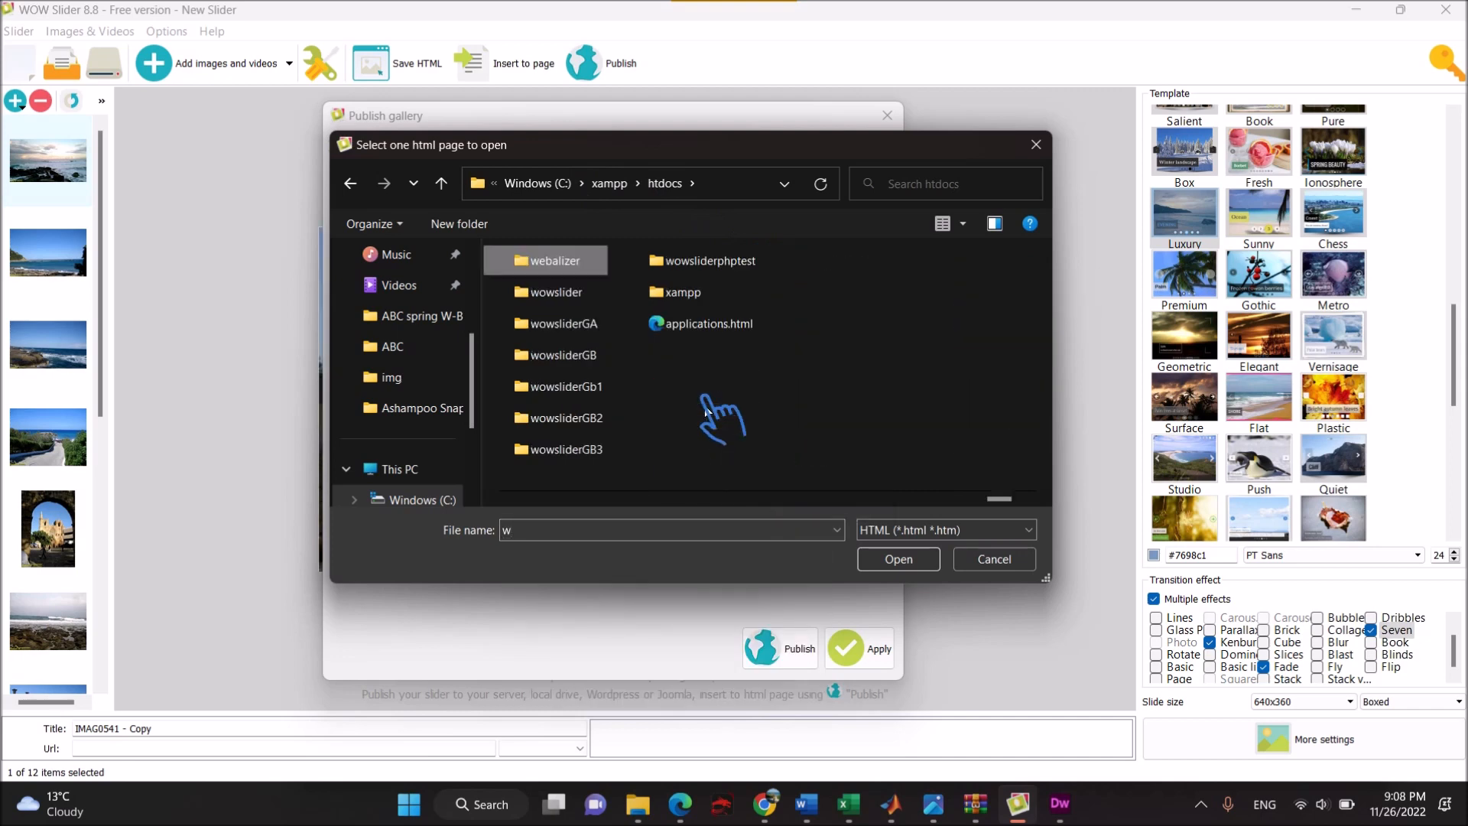
{"action": "left_click", "coordinate": [556, 293]}
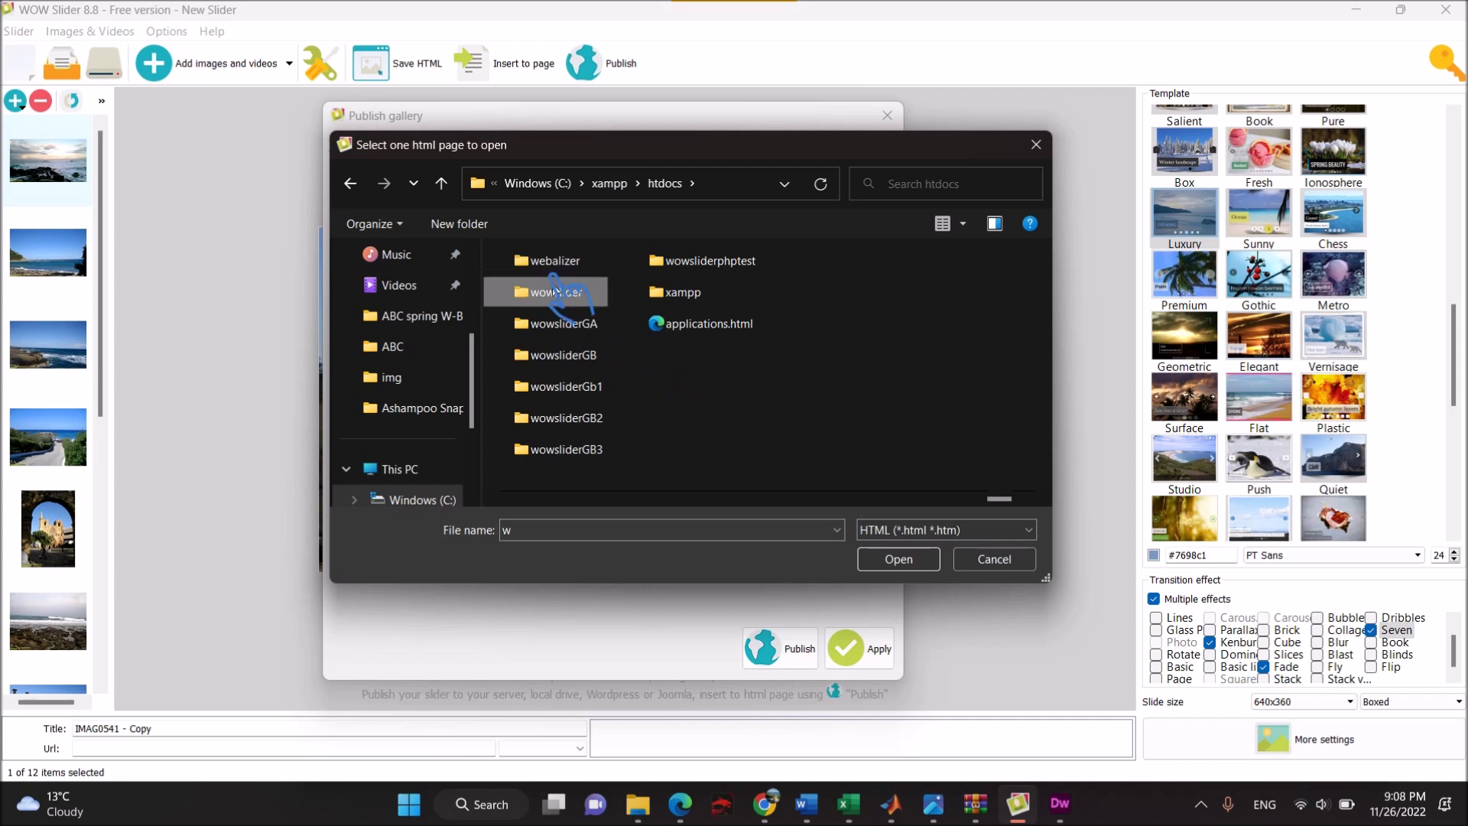
{"action": "double_click", "coordinate": [556, 292]}
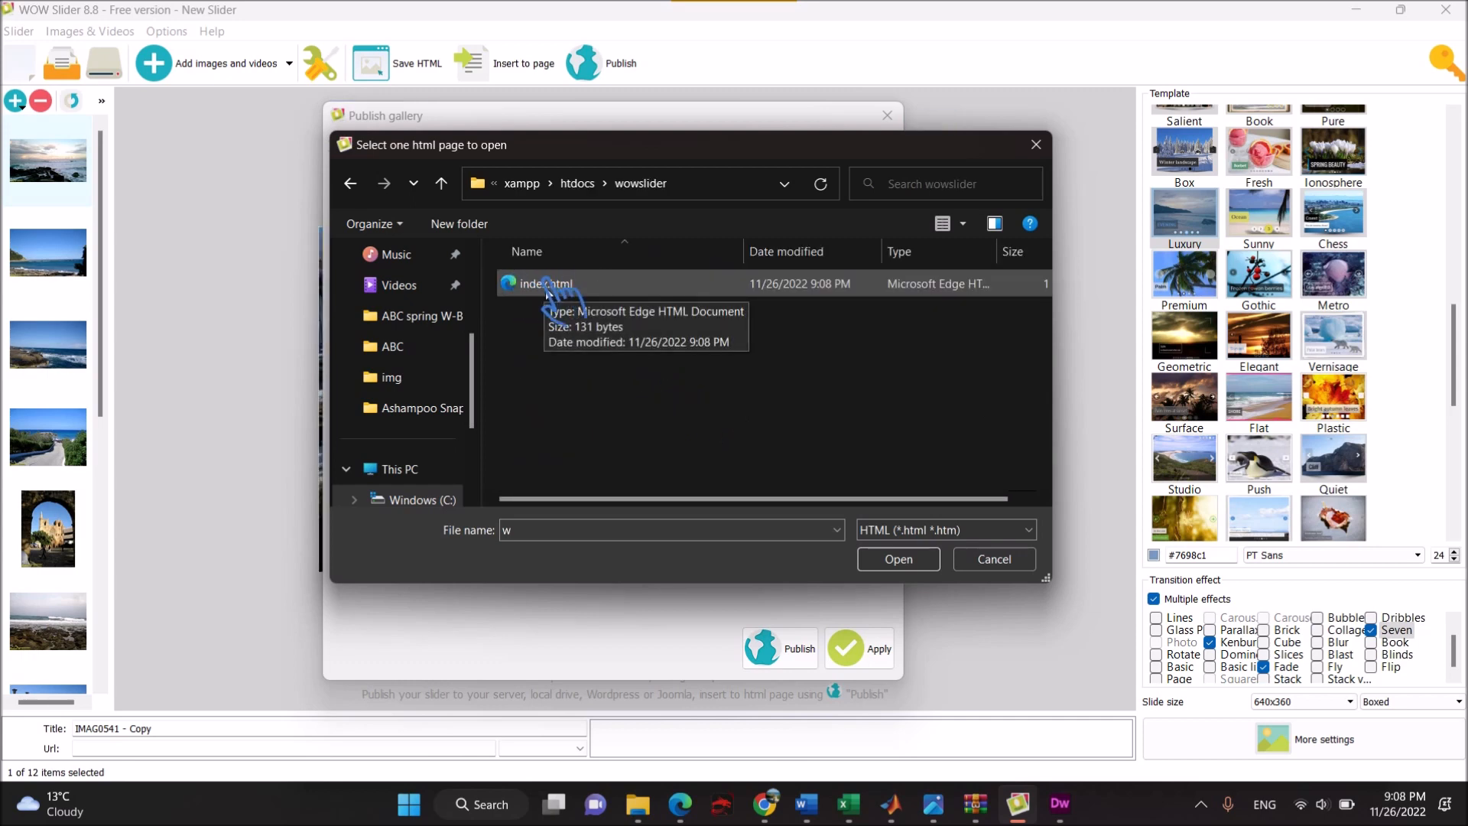
{"action": "left_click", "coordinate": [547, 289]}
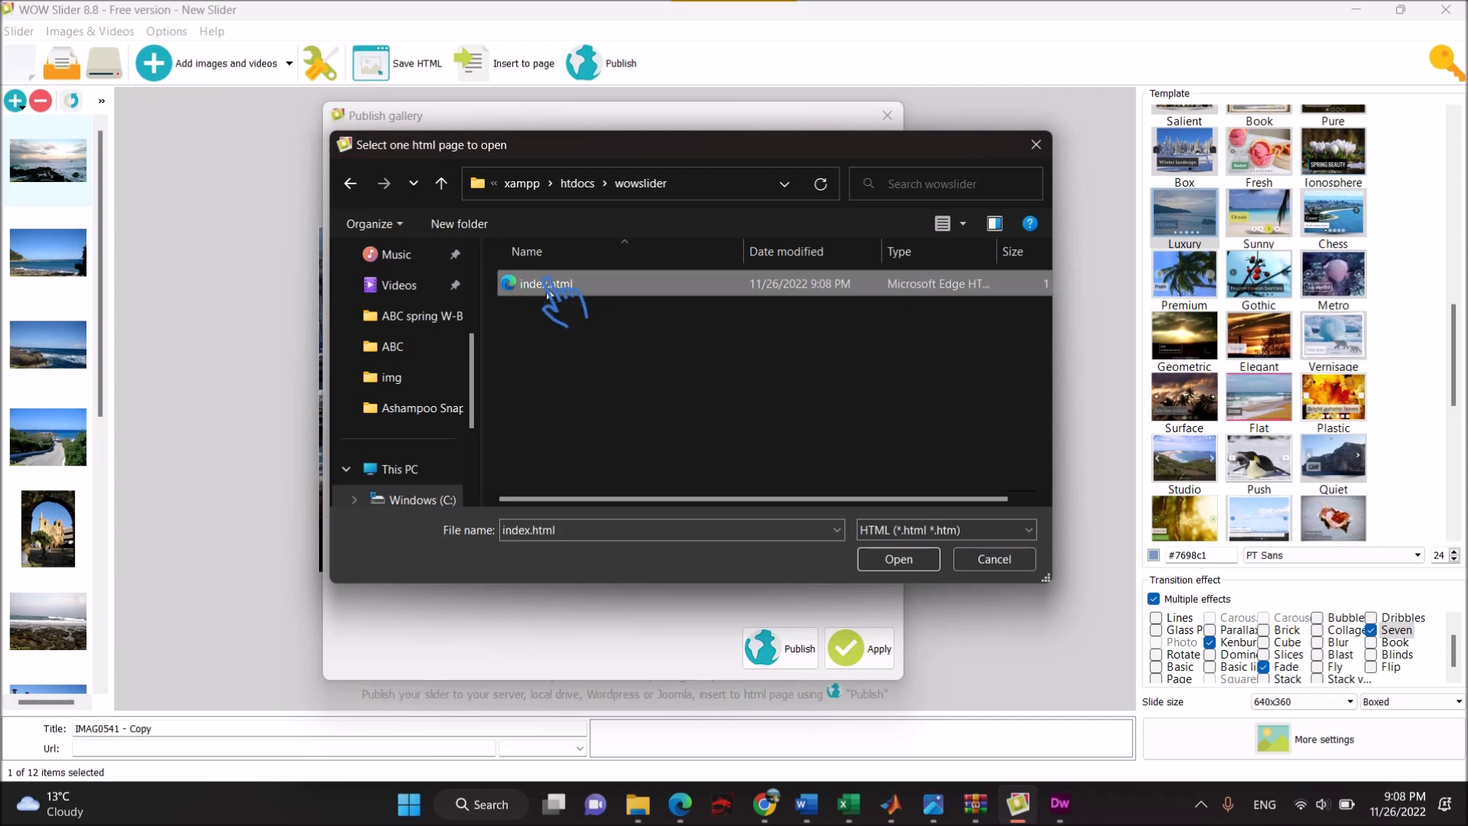
{"action": "left_click", "coordinate": [898, 559]}
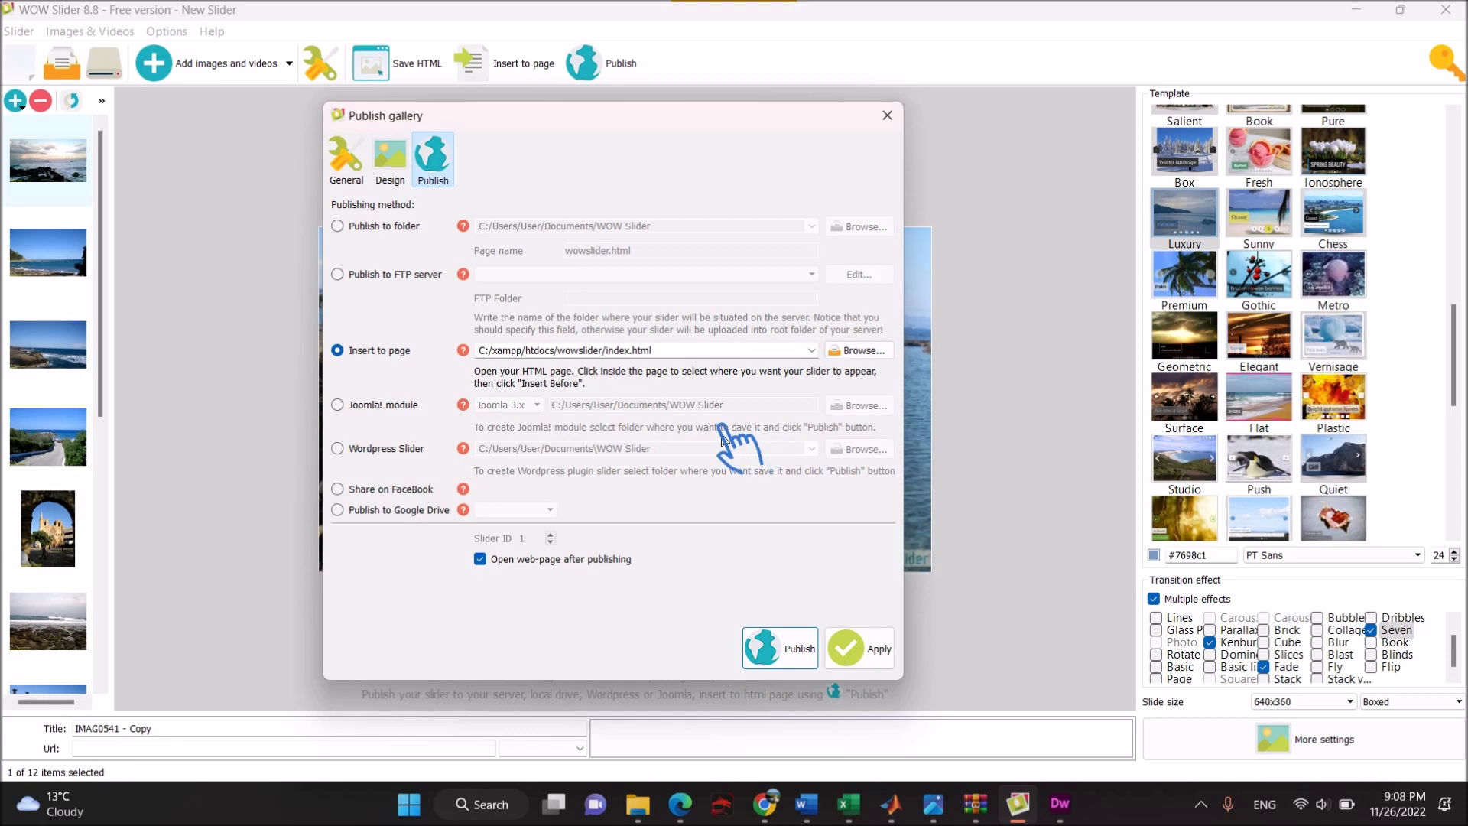
{"action": "left_click", "coordinate": [852, 648]}
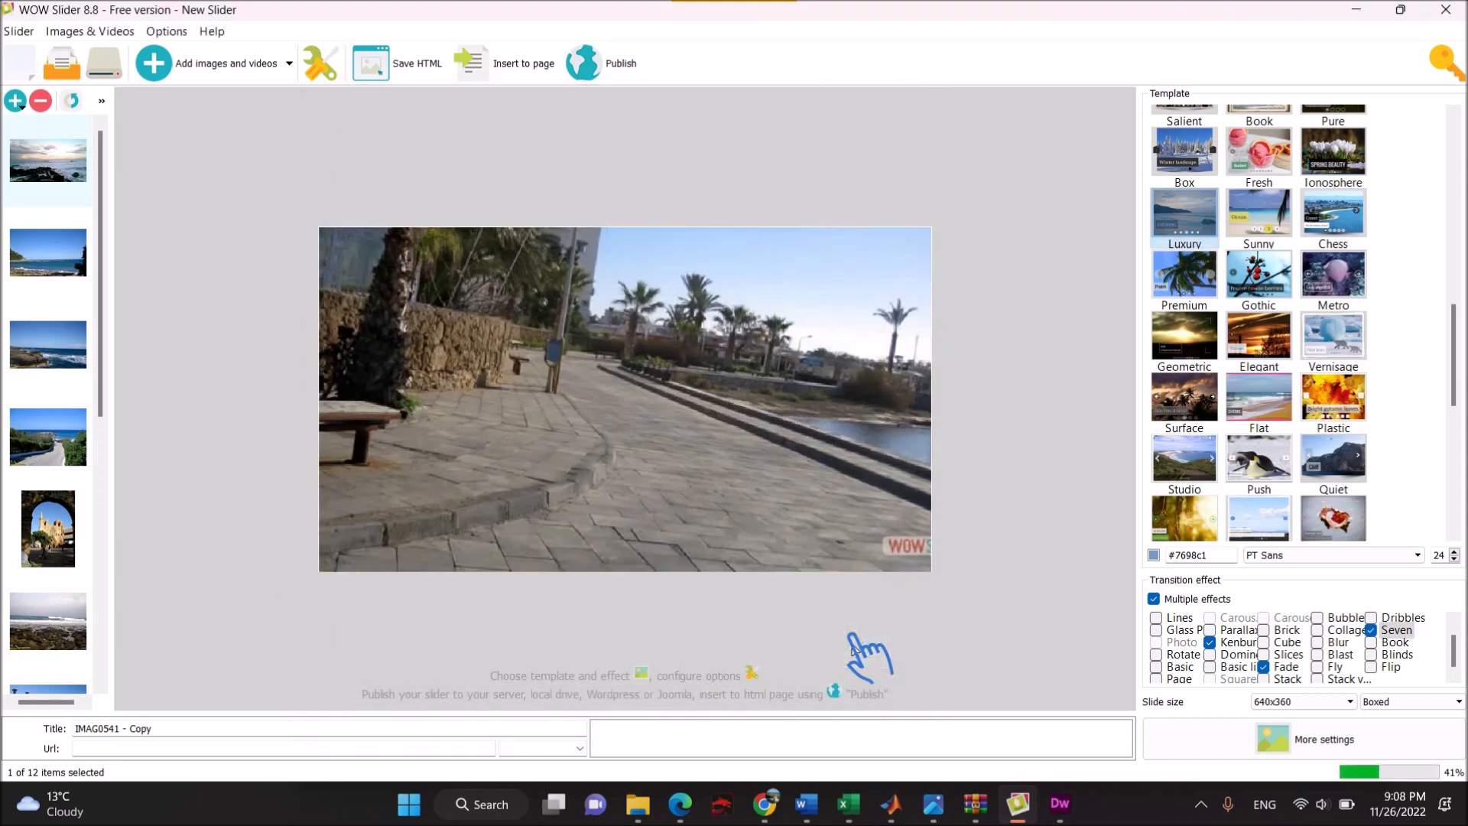
{"action": "left_click", "coordinate": [600, 63]}
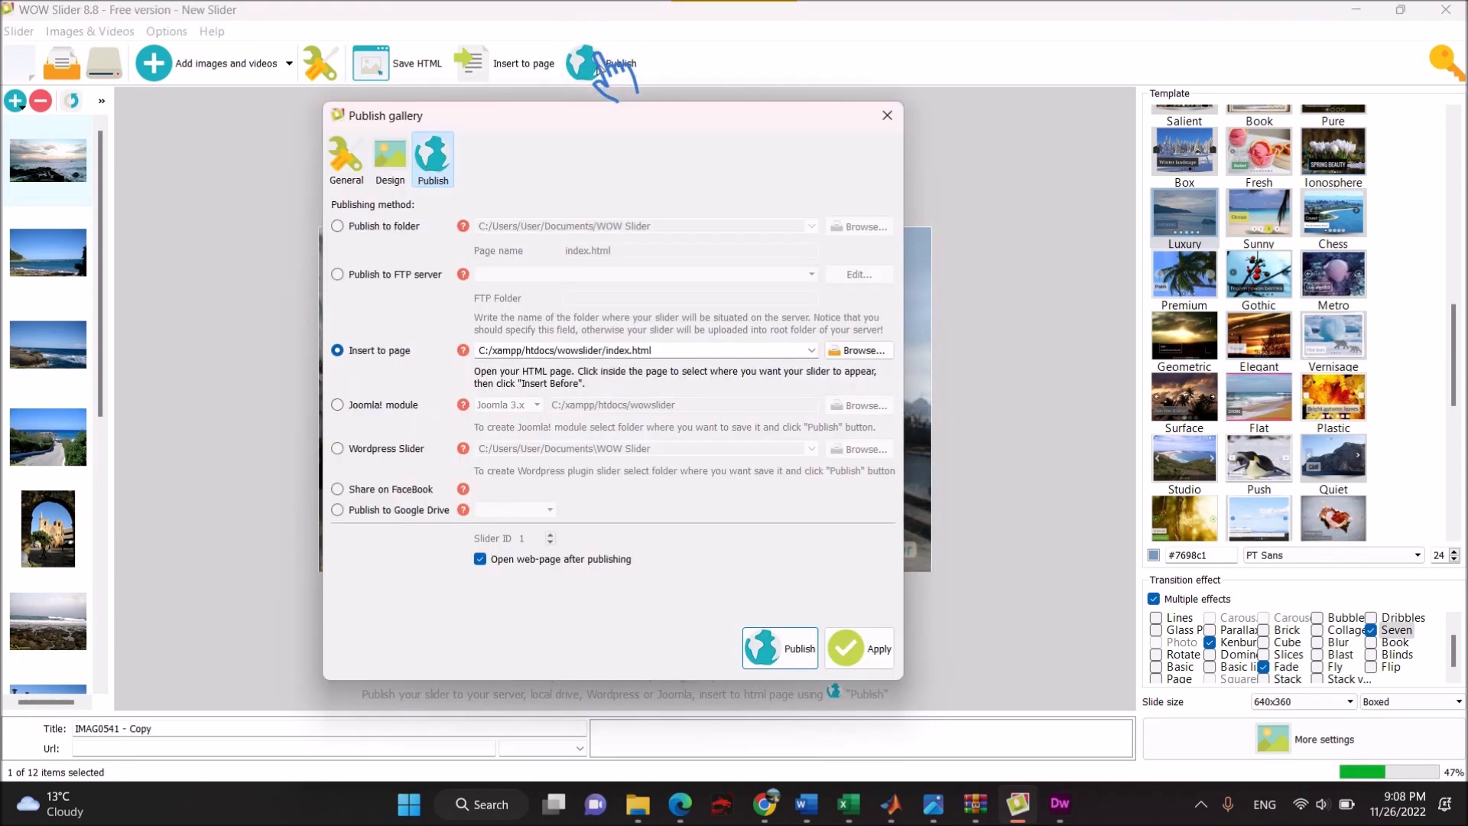
{"action": "left_click", "coordinate": [785, 667]}
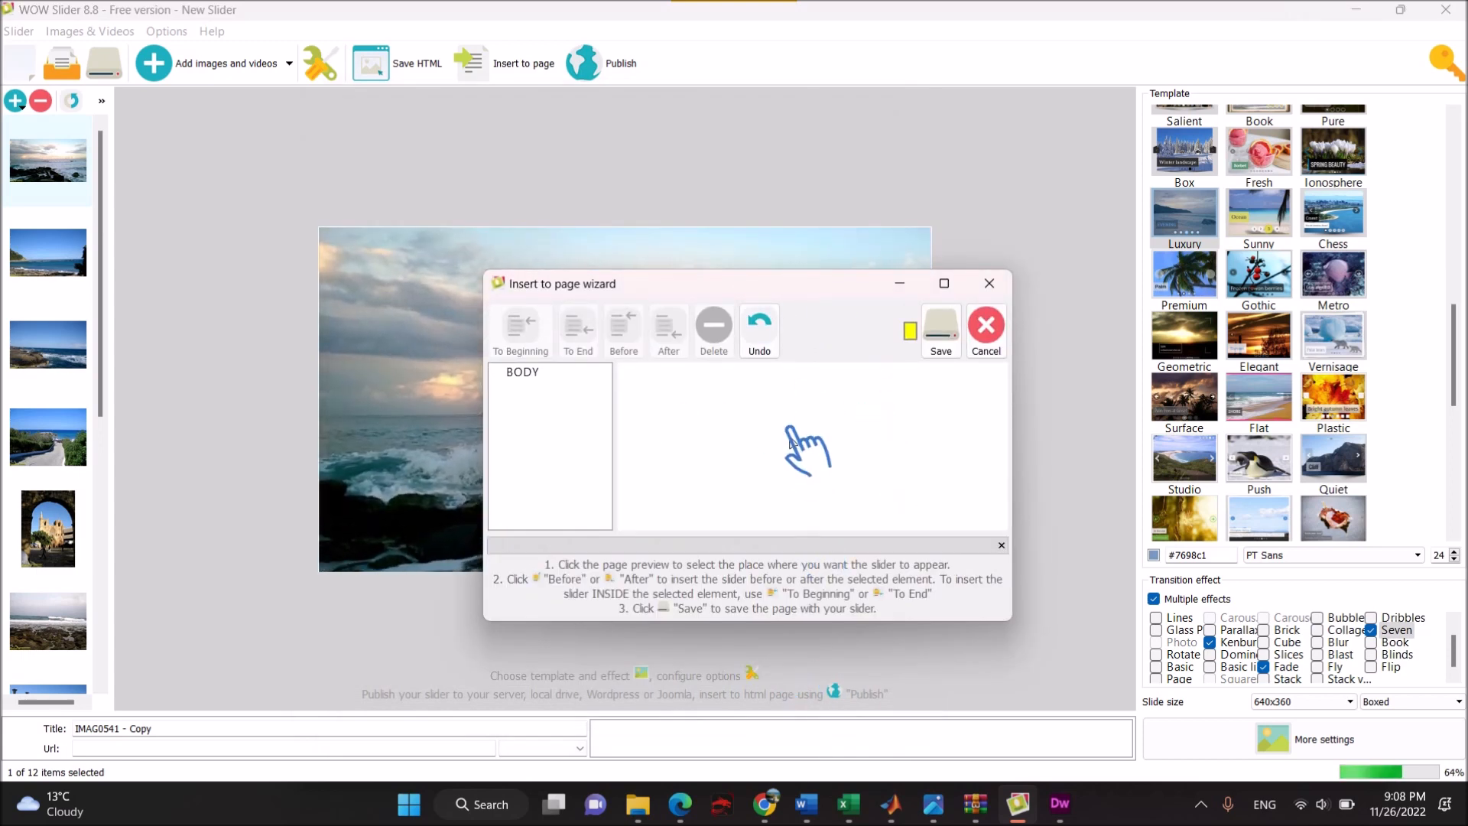
{"action": "left_click", "coordinate": [520, 374]}
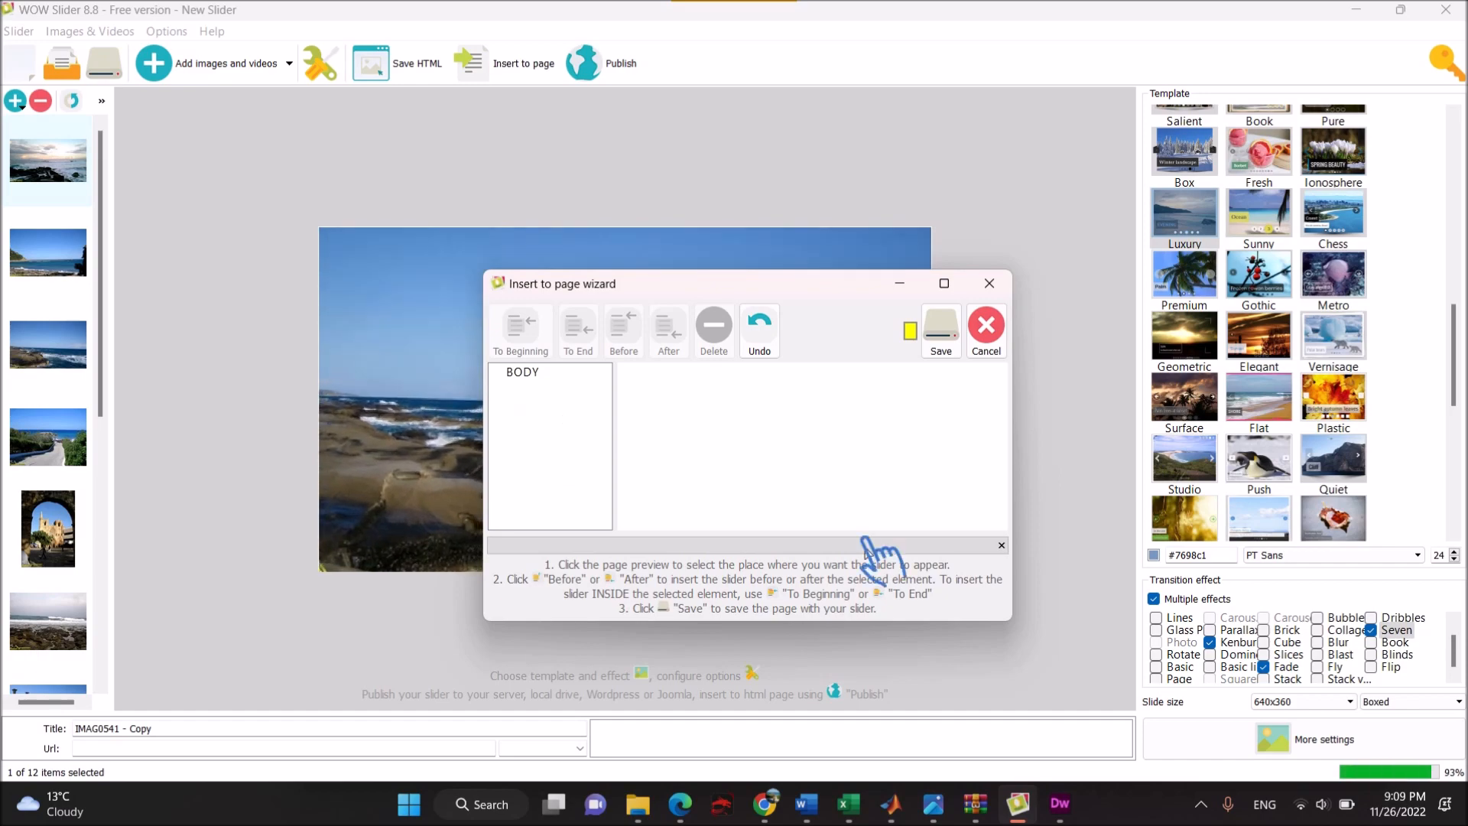
{"action": "left_click", "coordinate": [1063, 804]}
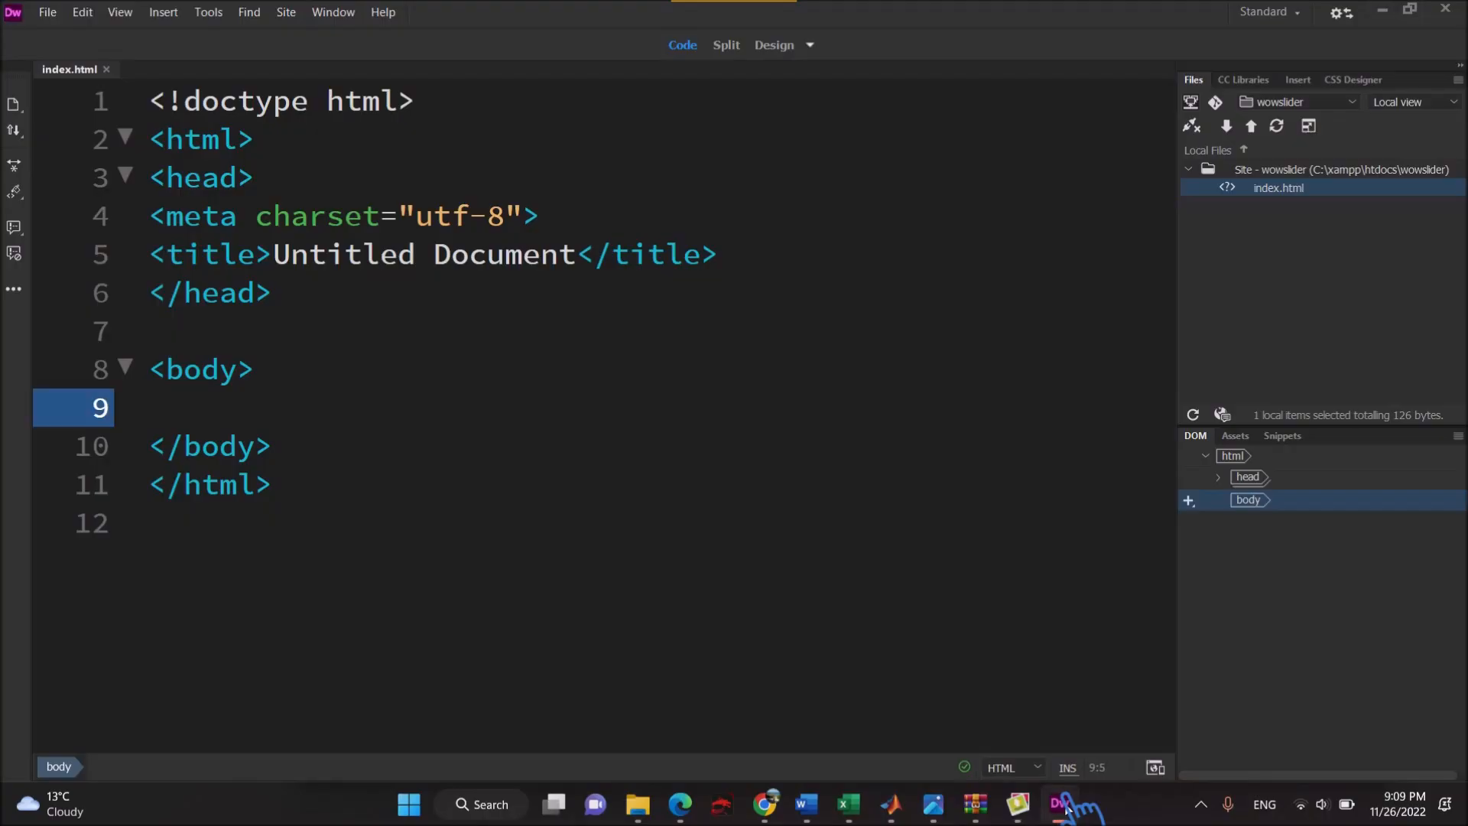
{"action": "left_click", "coordinate": [1017, 803]}
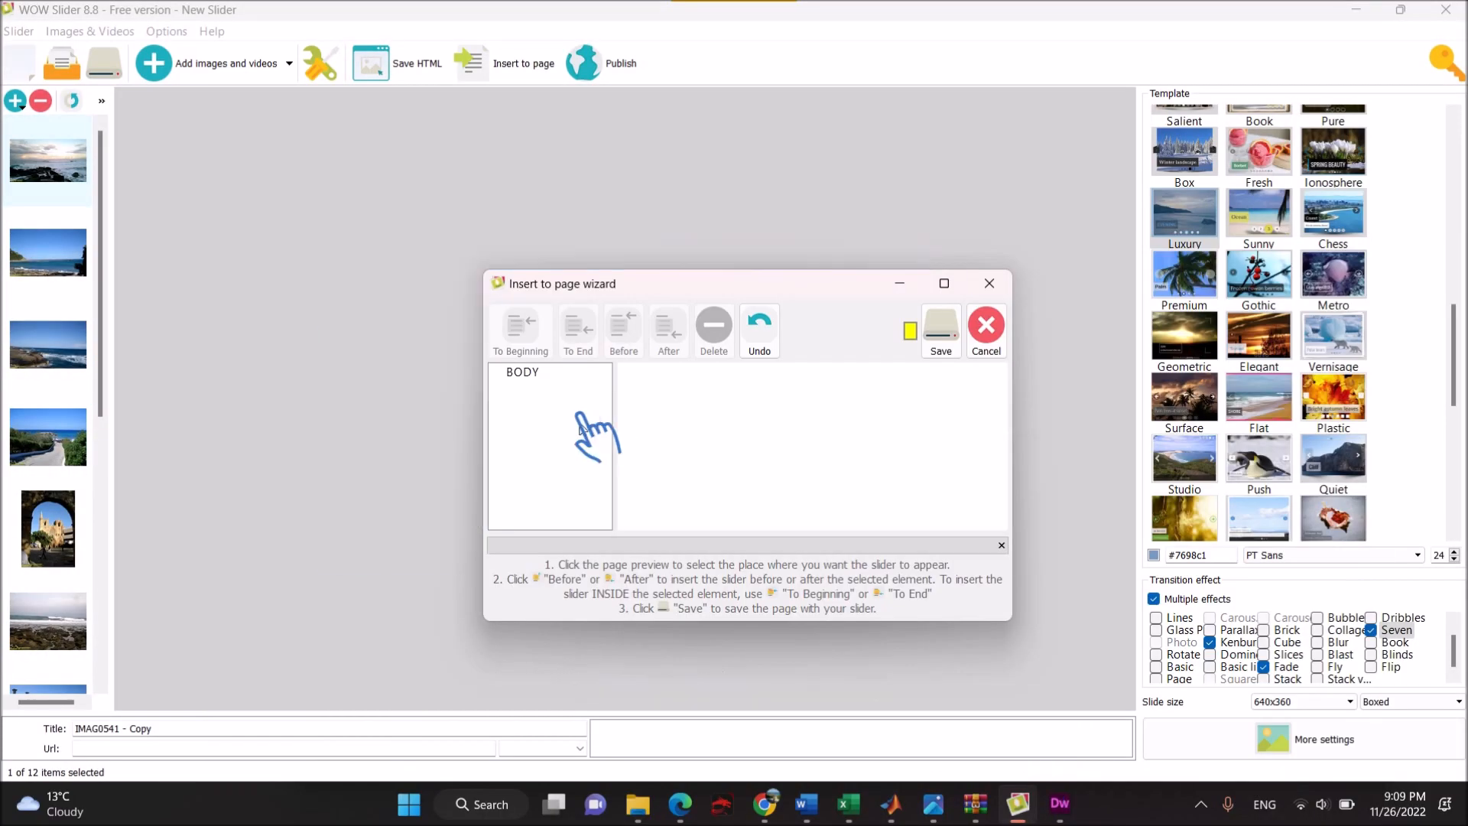
{"action": "left_click", "coordinate": [526, 378]}
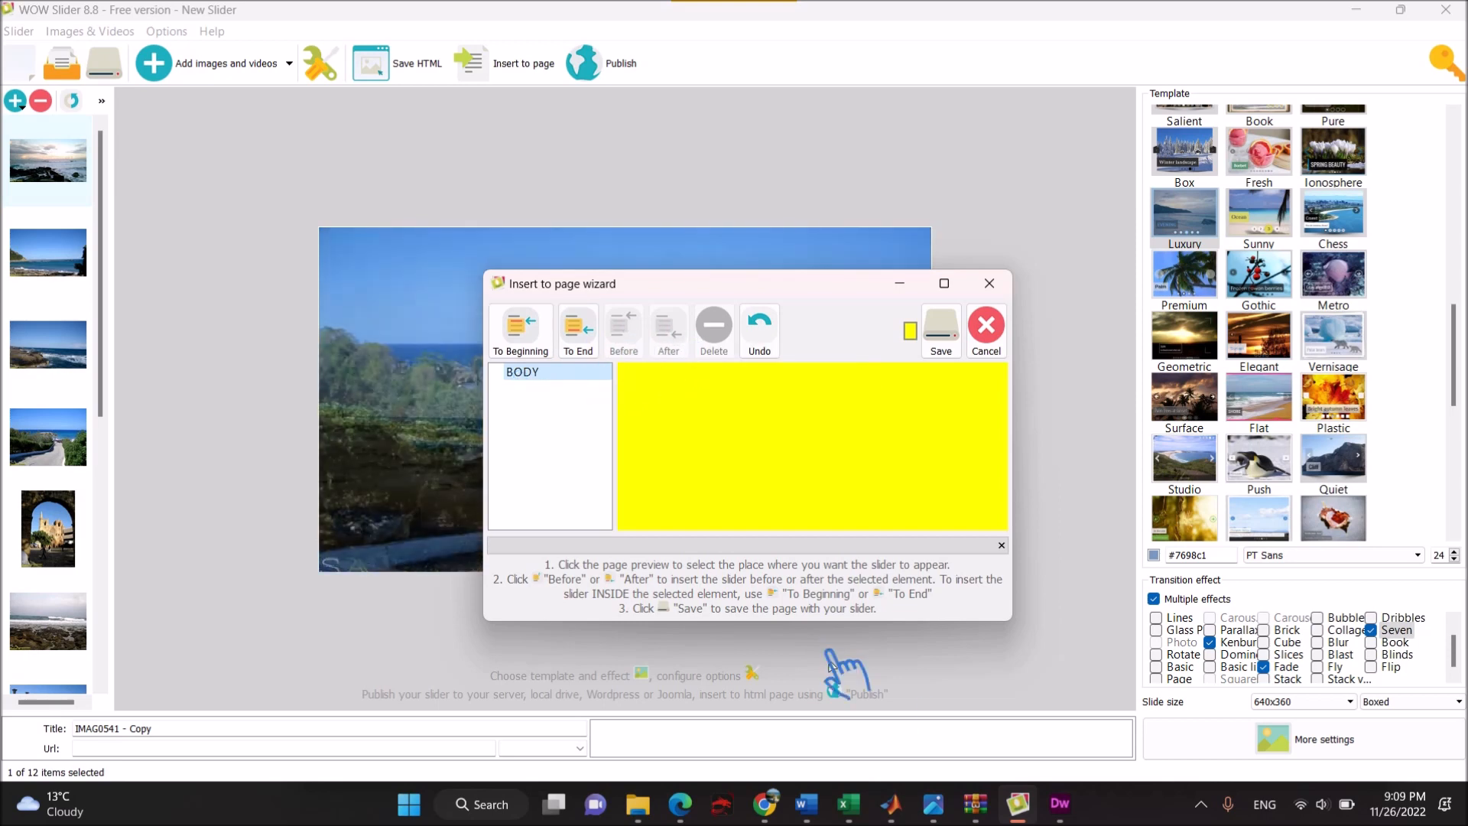
Switch to Dreamweaver, add an empty div element inside the body of index.html, and save the page.
{"action": "left_click", "coordinate": [1059, 815]}
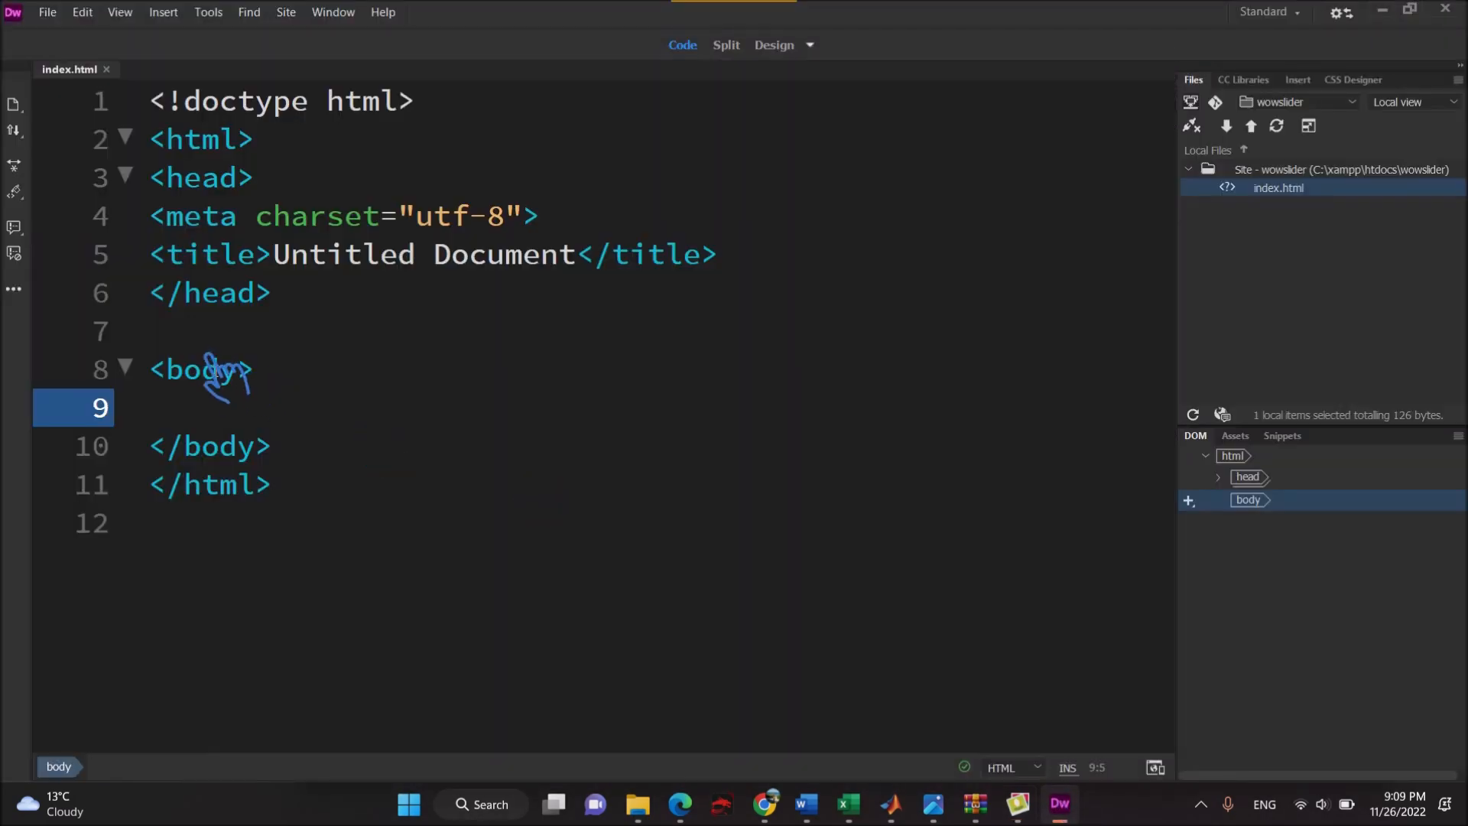
{"action": "left_click", "coordinate": [197, 336]}
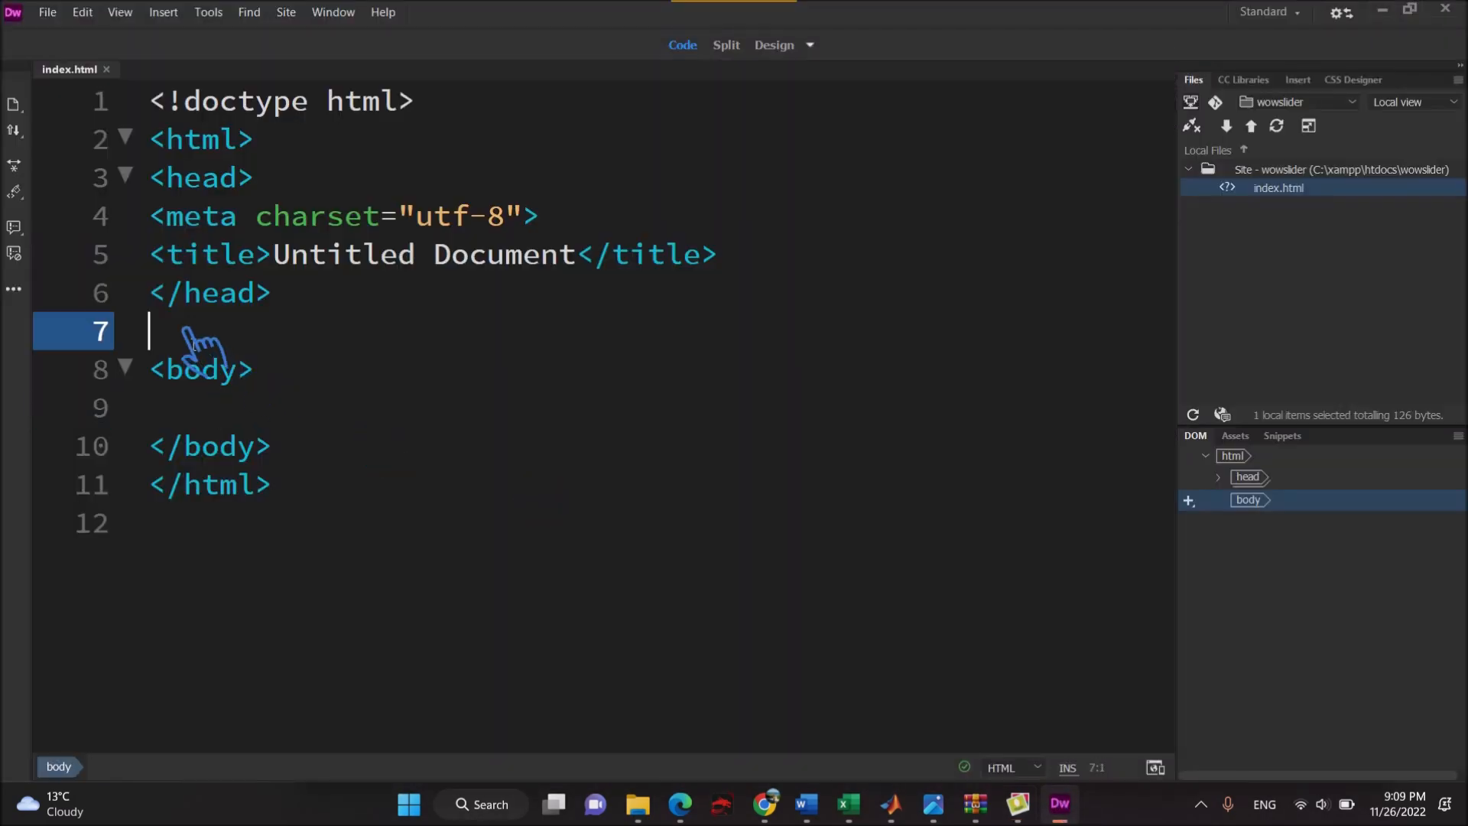
{"action": "left_click", "coordinate": [298, 478]}
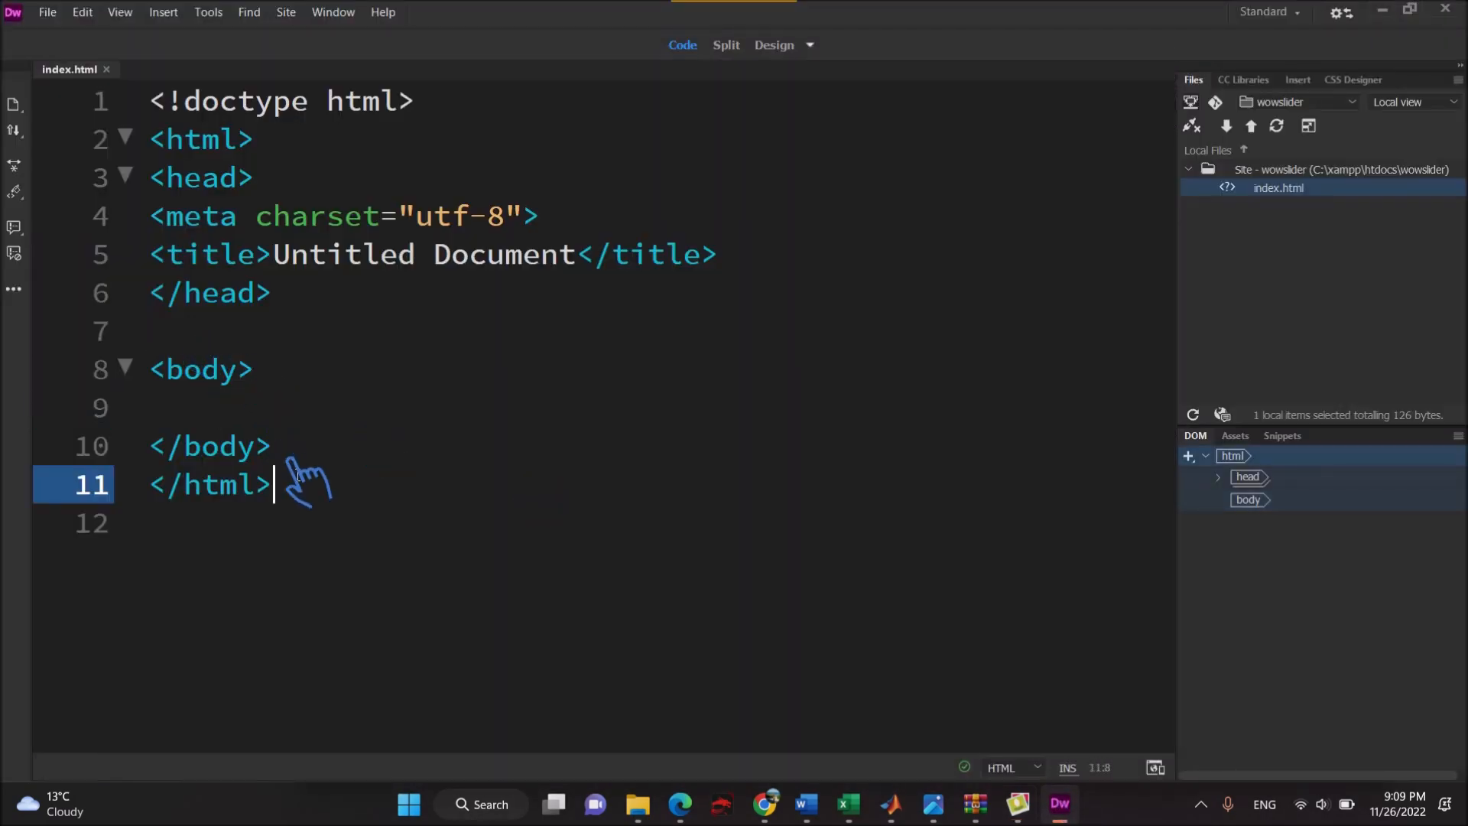
{"action": "left_click", "coordinate": [240, 412]}
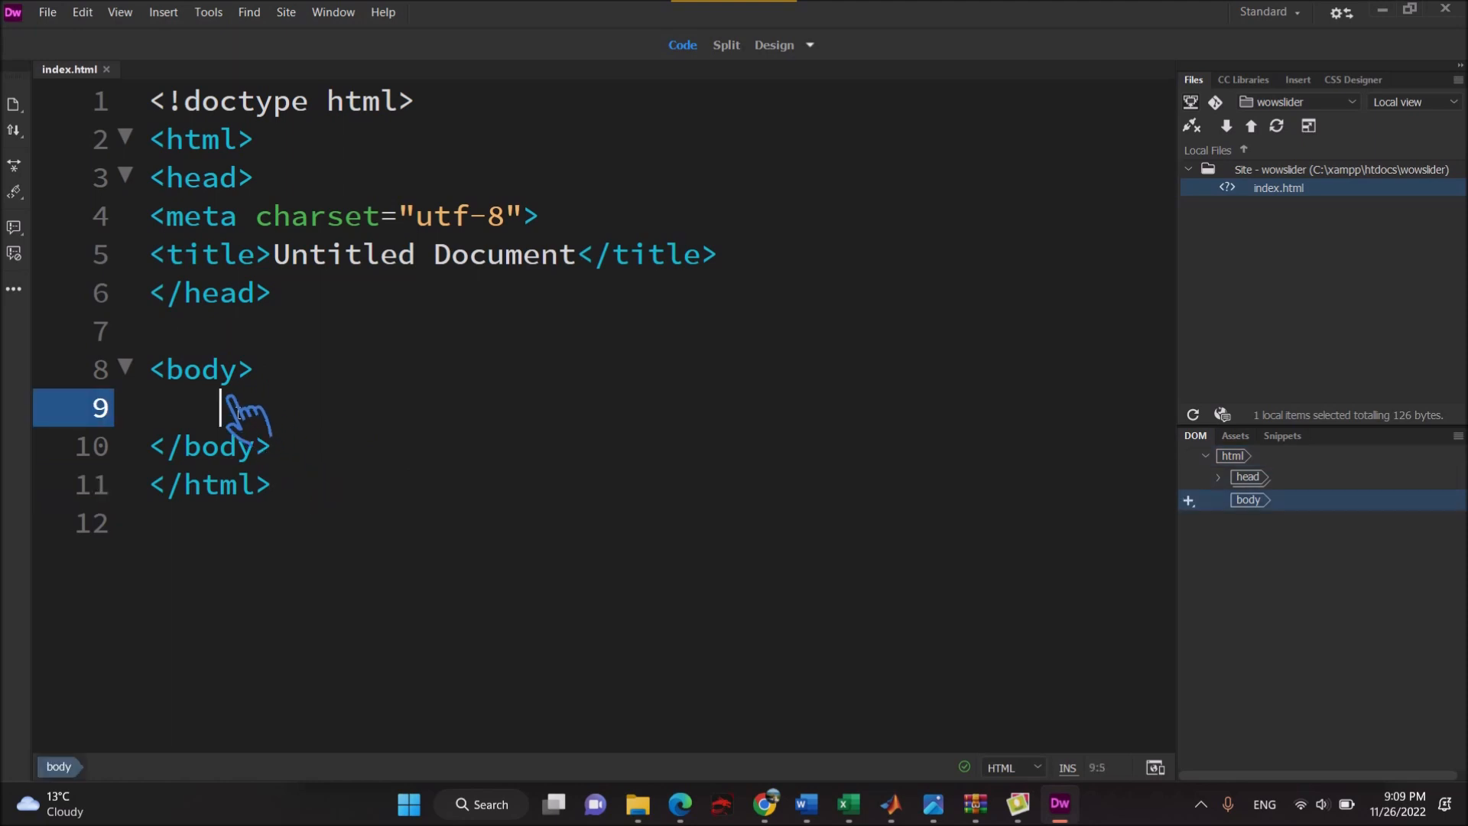
{"action": "type", "text": "d"}
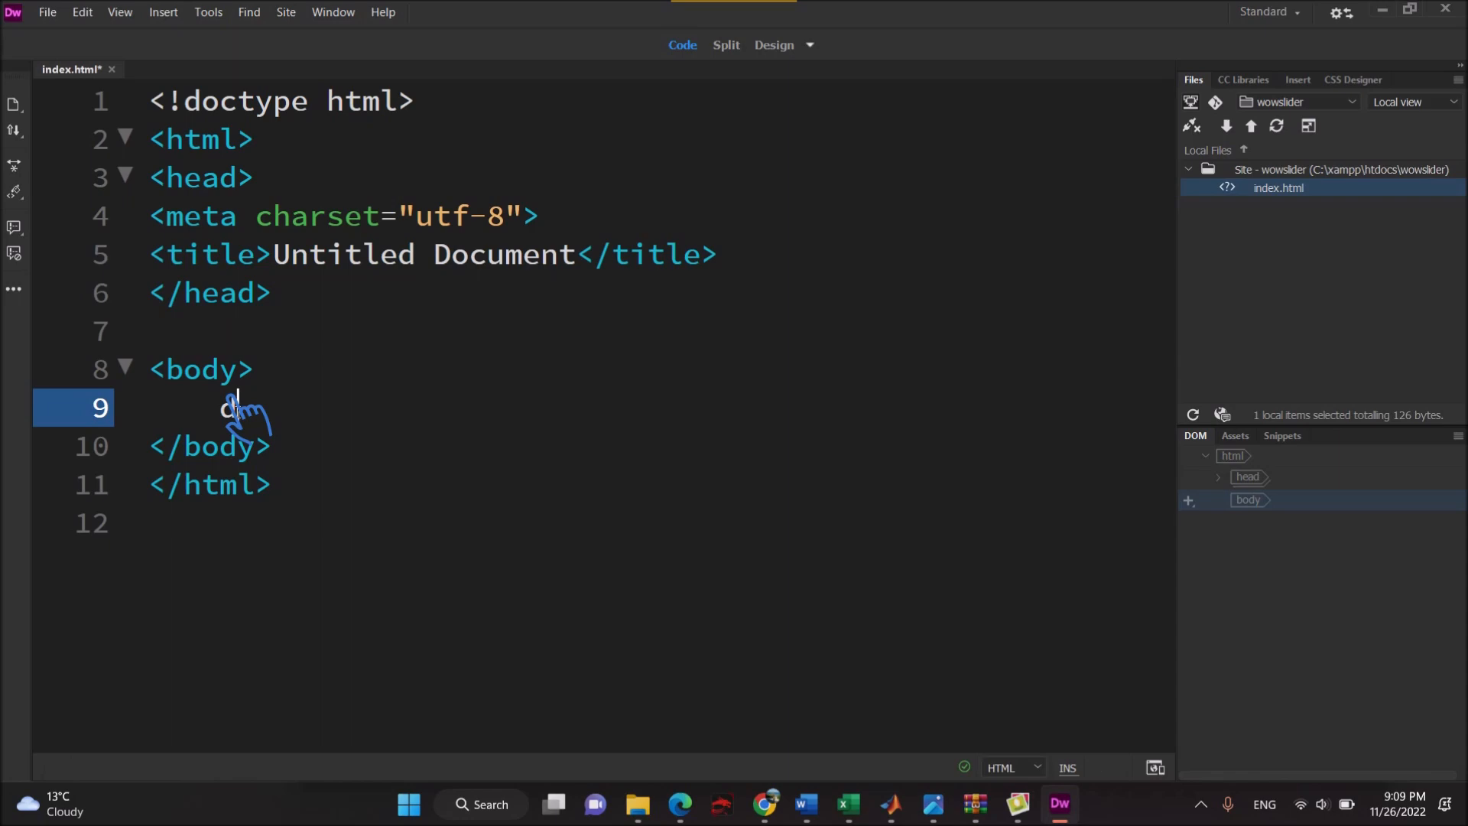
{"action": "type", "text": "iv"}
{"action": "key", "text": "Tab"}
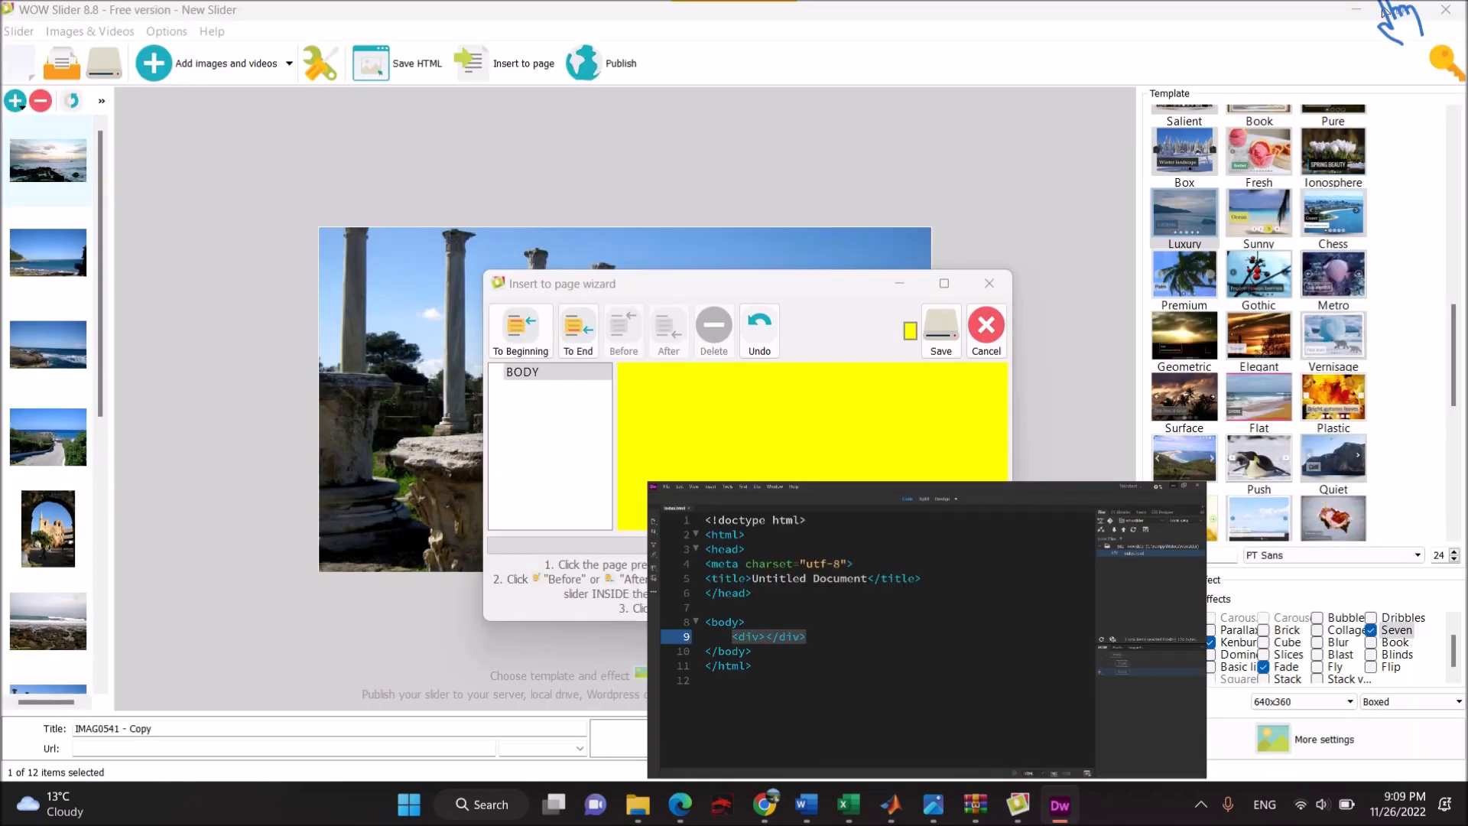
Back in WOW Slider, close the insert wizard, publish again, and select the DIV inside BODY as the insertion target.
{"action": "left_click", "coordinate": [988, 284]}
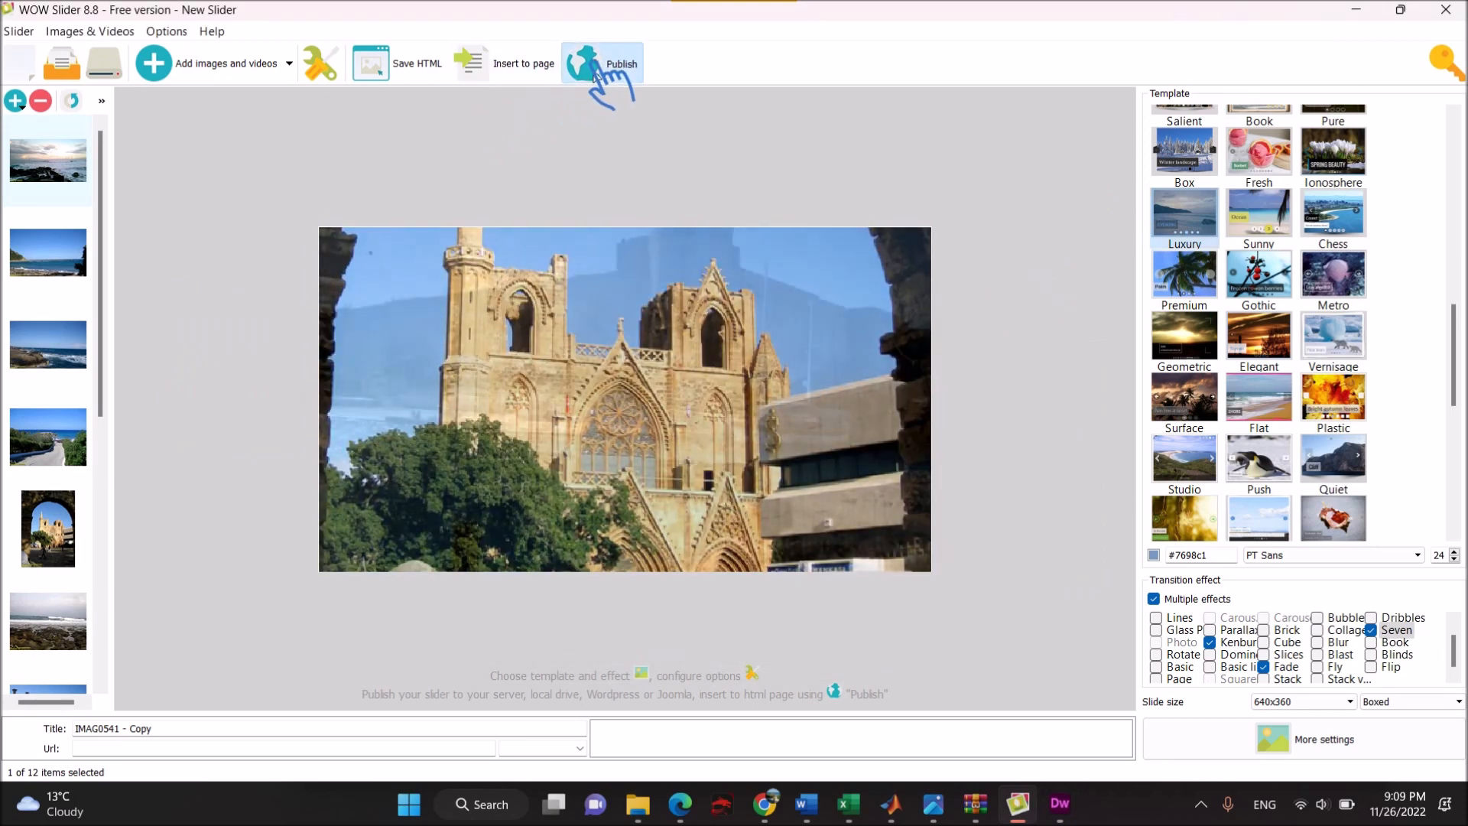
{"action": "left_click", "coordinate": [595, 74]}
{"action": "left_click", "coordinate": [768, 650]}
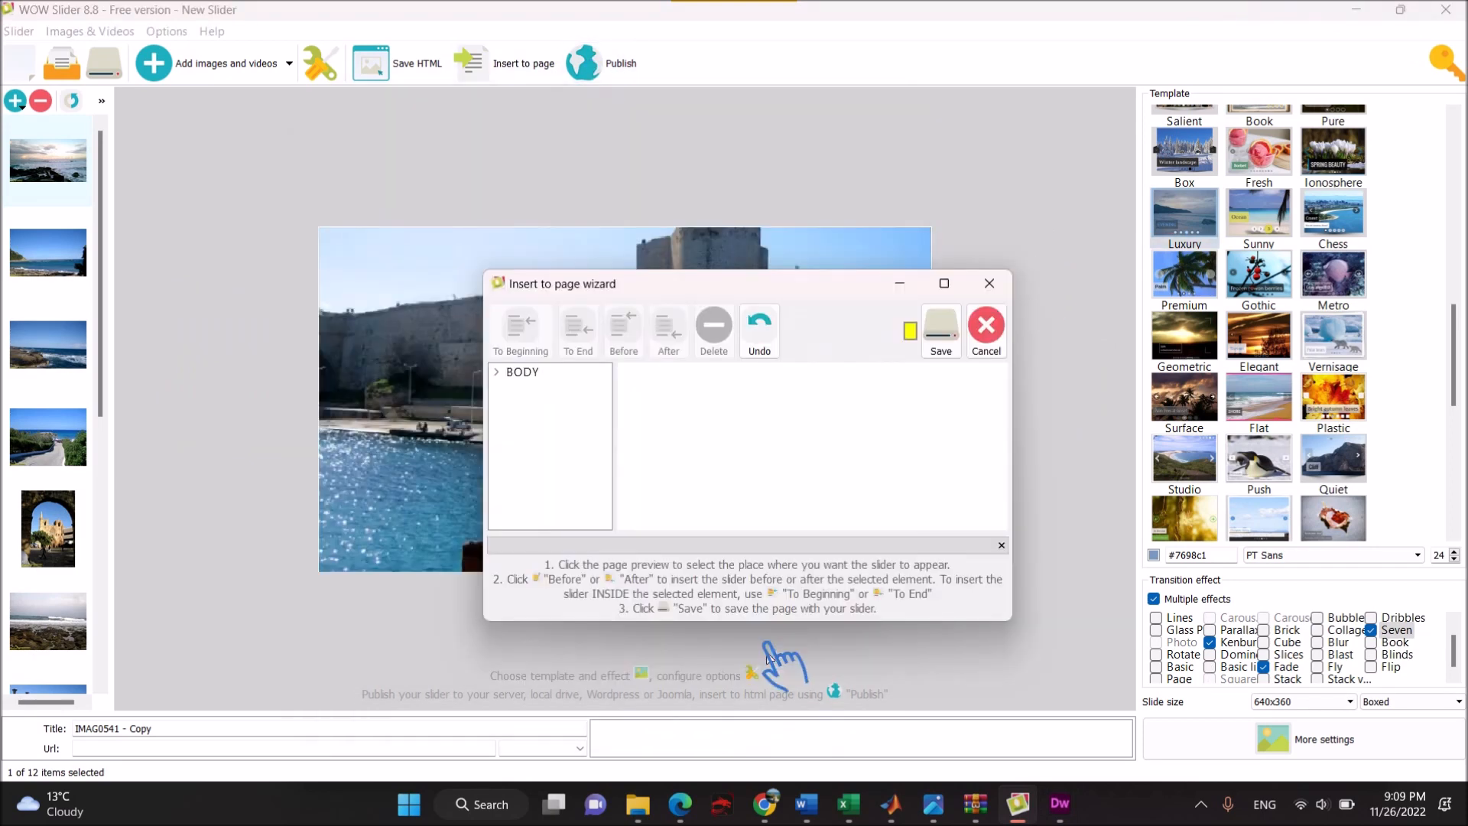
{"action": "double_click", "coordinate": [510, 372]}
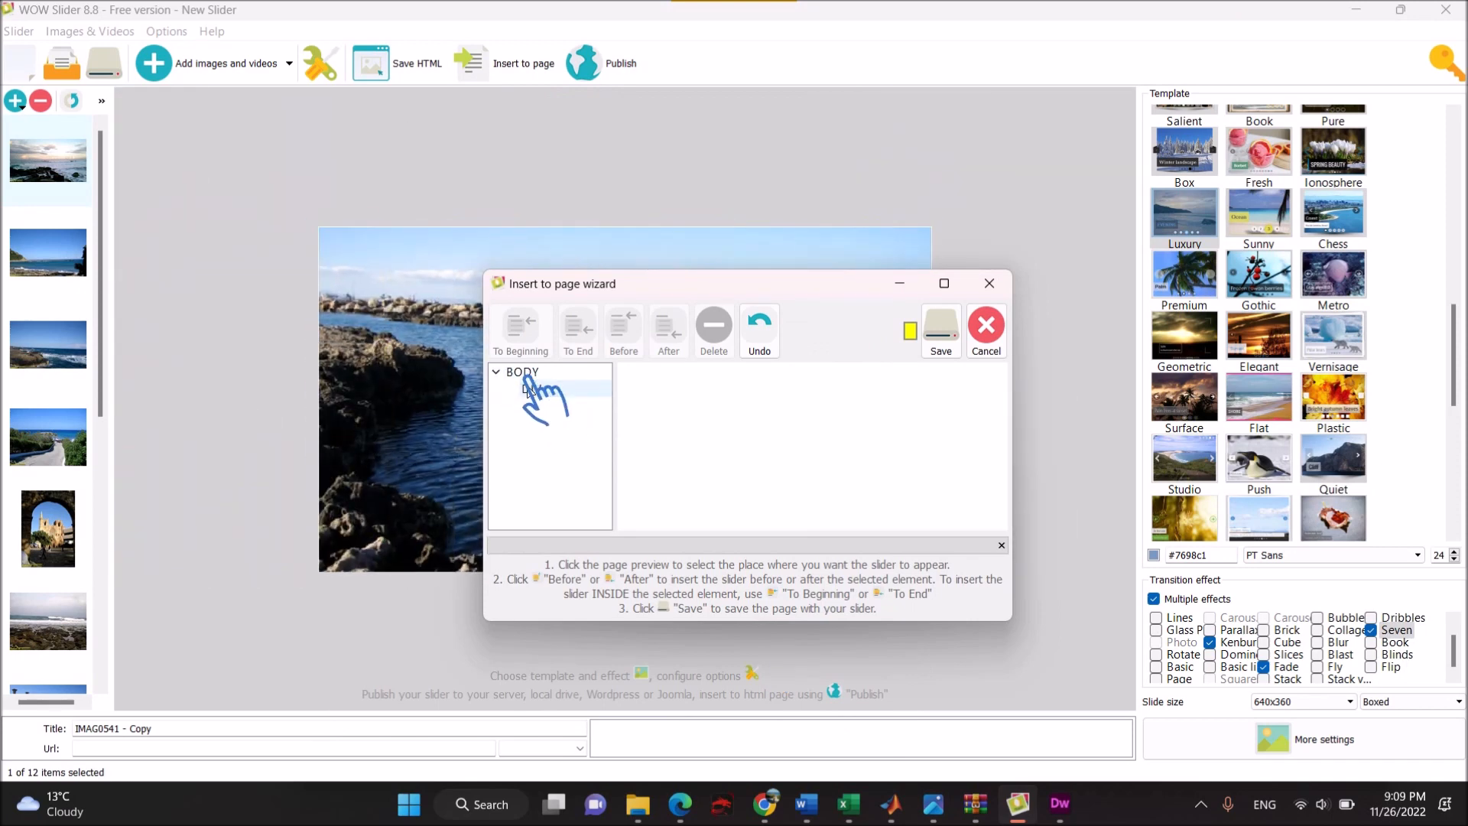
{"action": "left_click", "coordinate": [527, 389]}
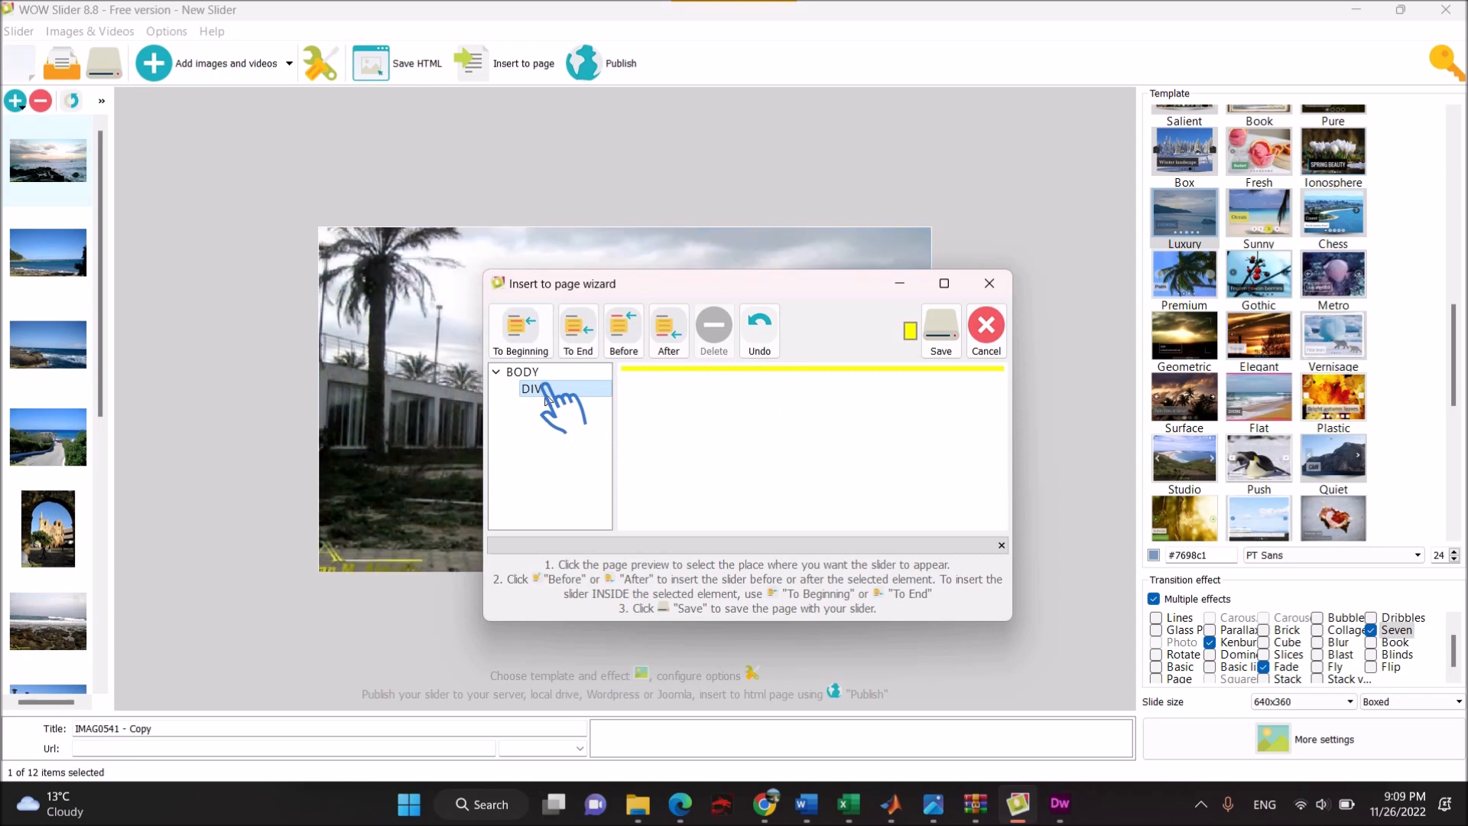
Switch to Dreamweaver and add four blank lines between the opening and closing div tags.
{"action": "left_click", "coordinate": [1067, 804]}
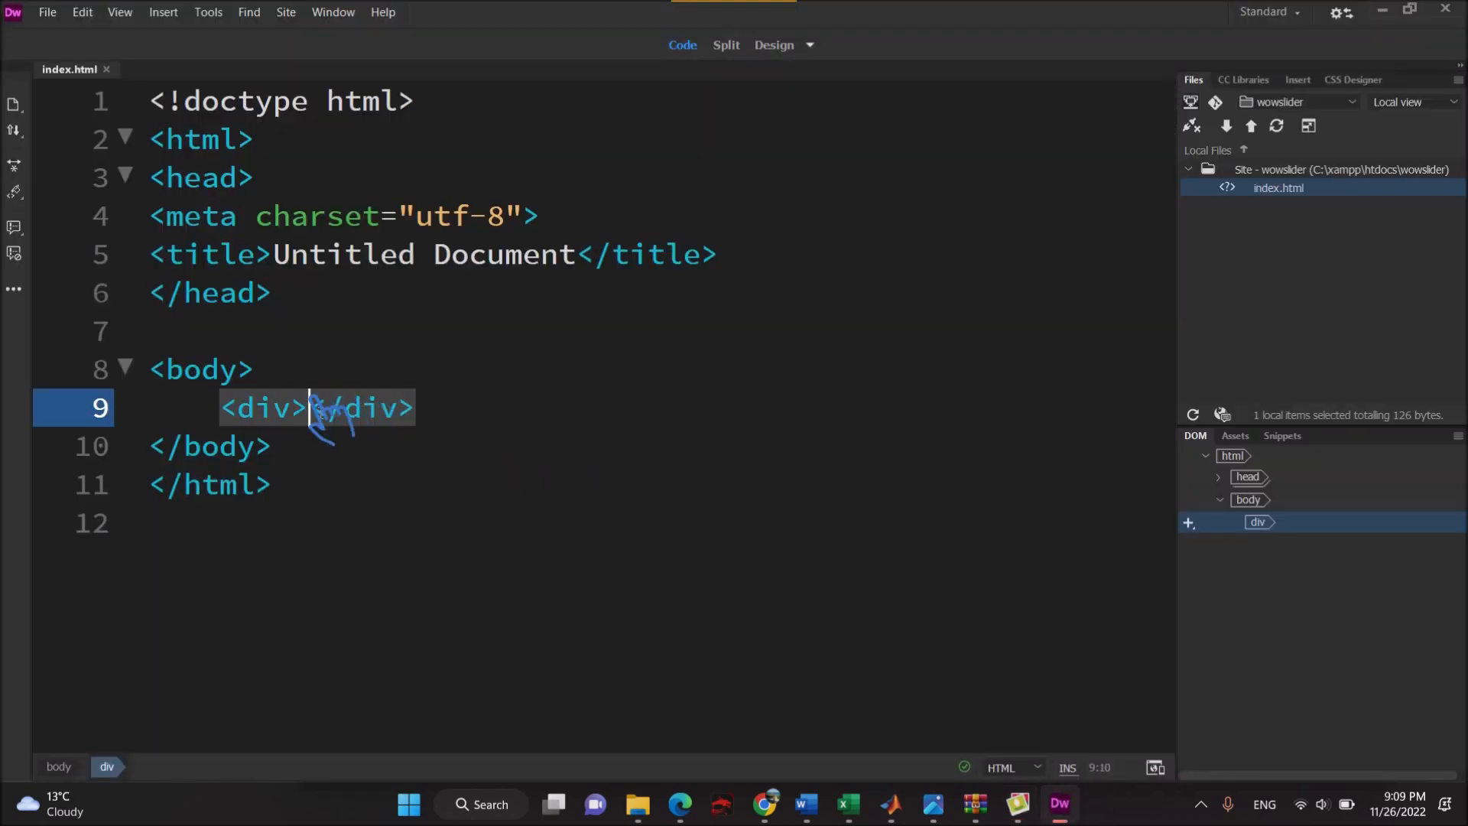
{"action": "key", "text": "Return"}
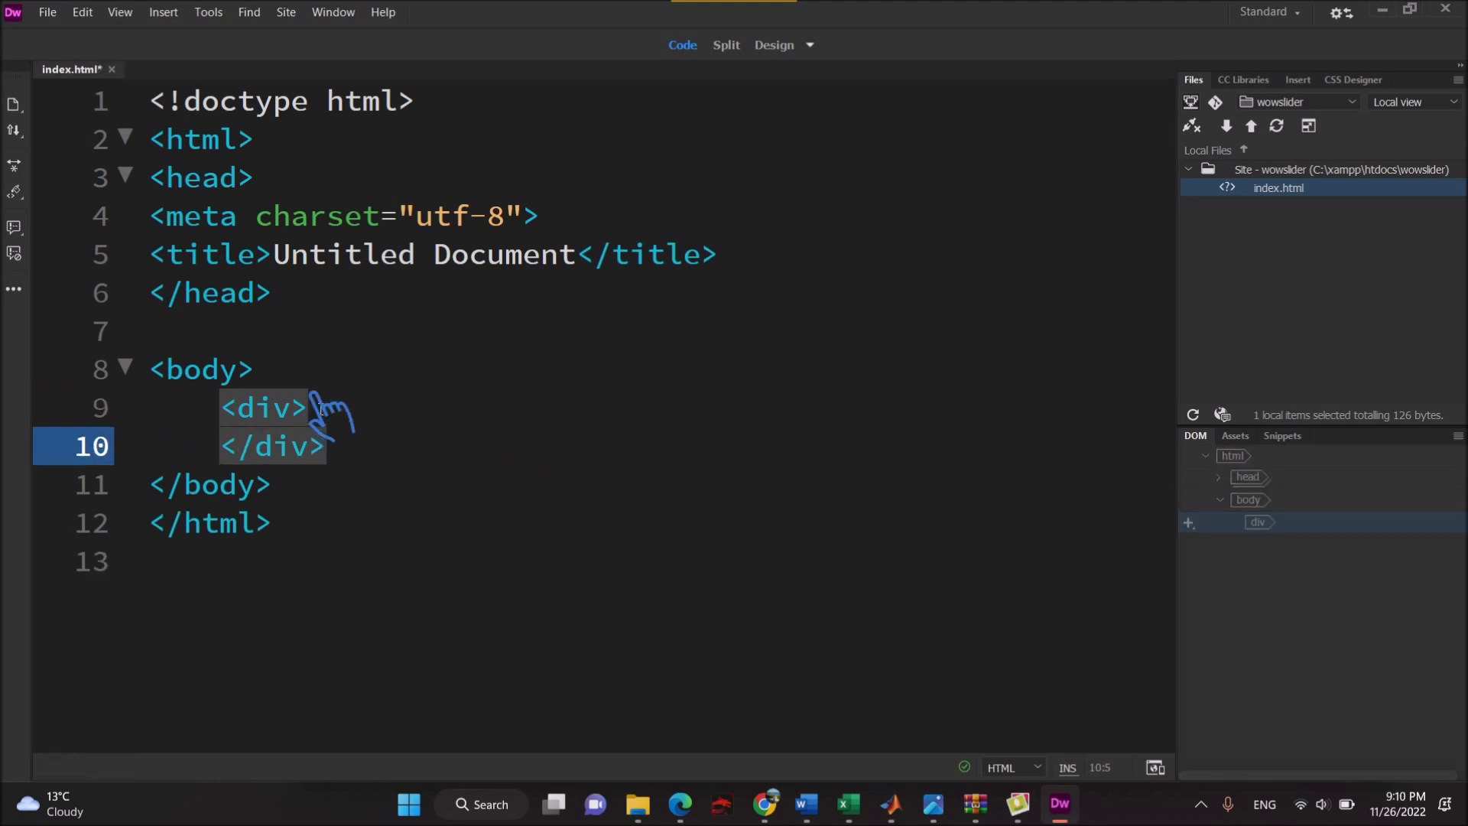
{"action": "key", "text": "Return"}
{"action": "key", "text": "Return"}
{"action": "key", "text": "Return"}
{"action": "key", "text": "Return"}
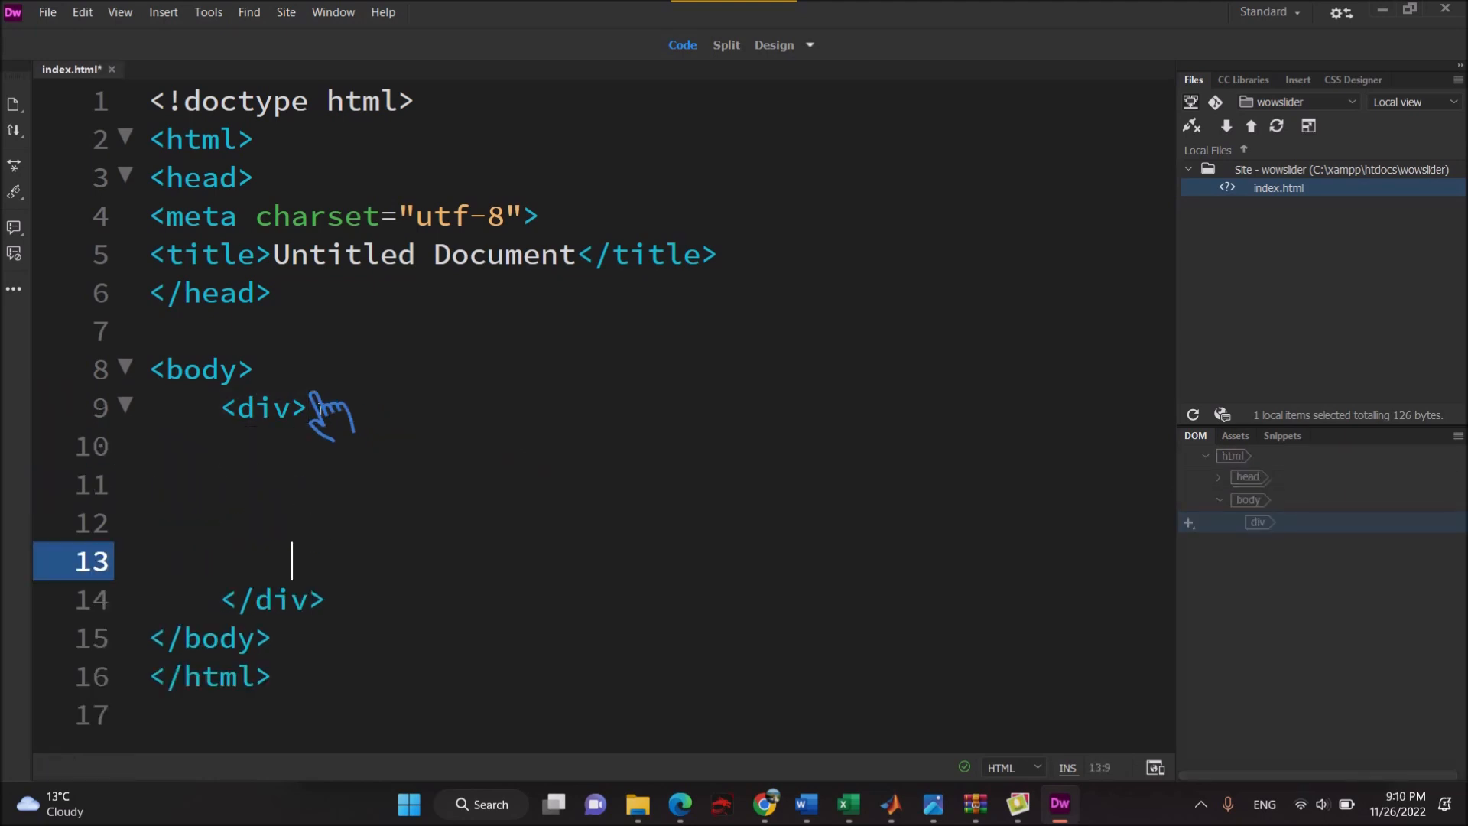
{"action": "left_click", "coordinate": [294, 447]}
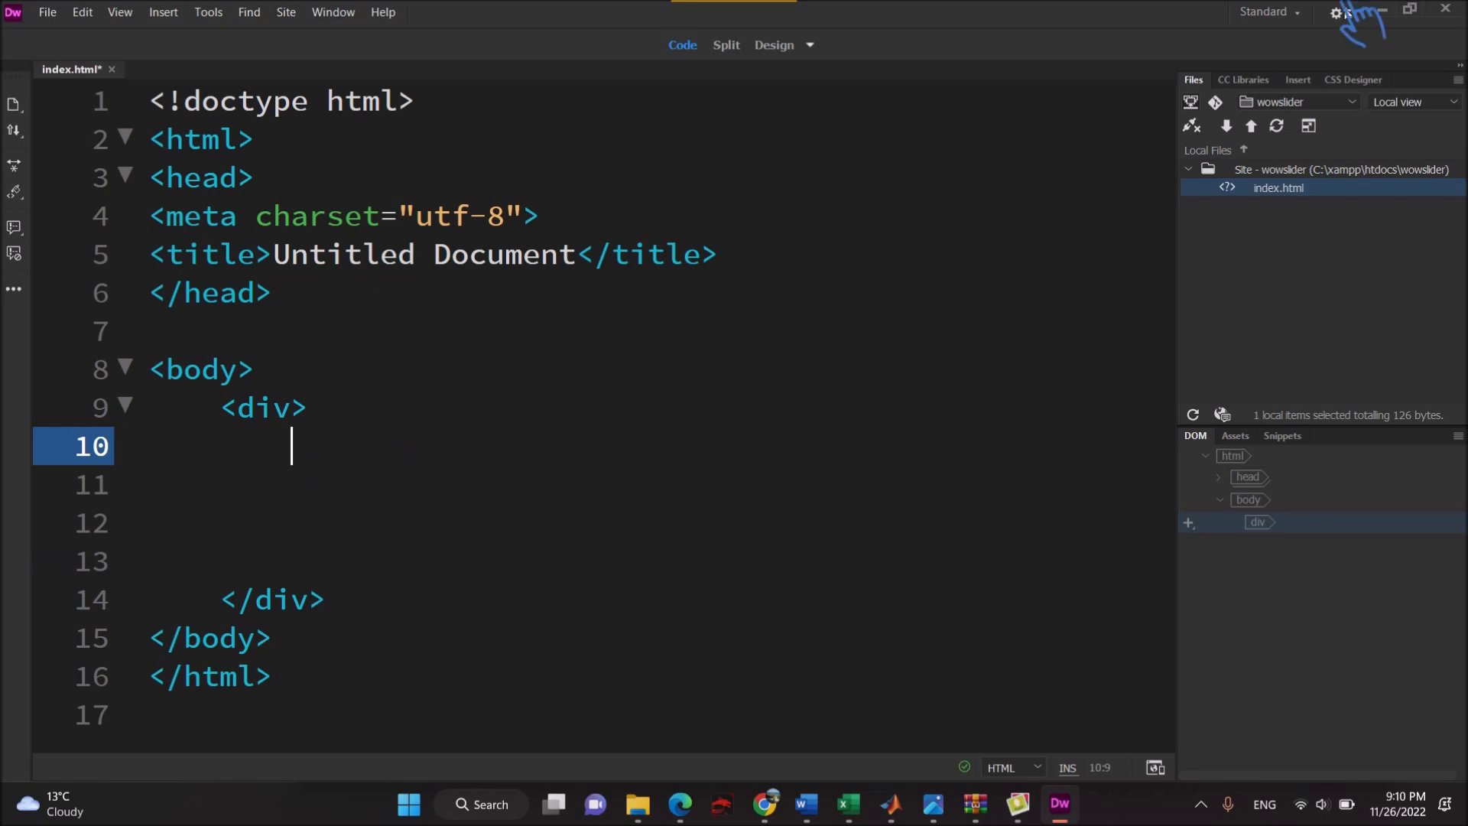
Return to WOW Slider and insert the slider at the end of the selected DIV's content.
{"action": "left_click", "coordinate": [1374, 14]}
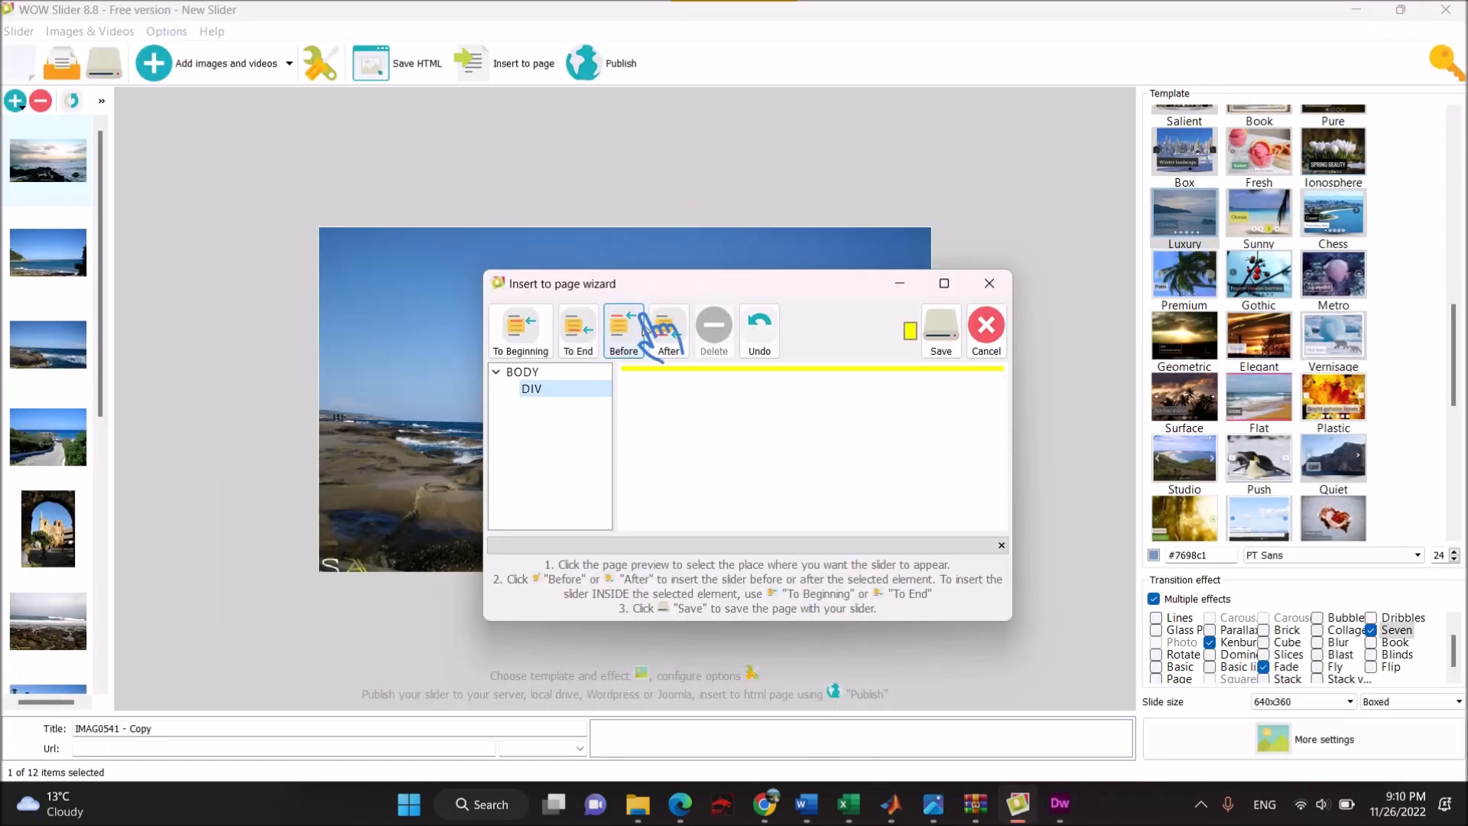
{"action": "left_click", "coordinate": [594, 337]}
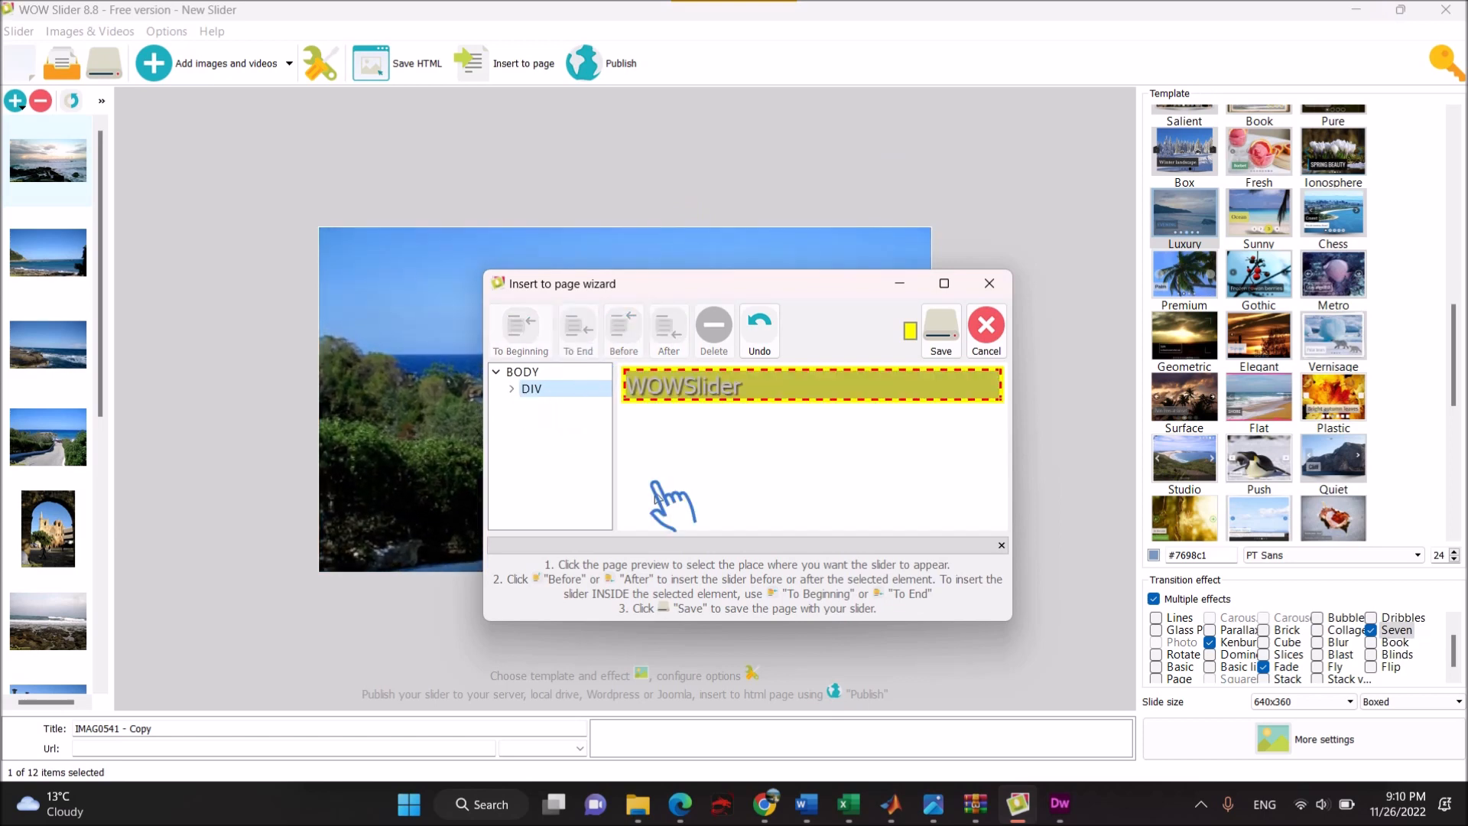
Switch to Dreamweaver and insert a blank line between the opening body tag and the div.
{"action": "left_click", "coordinate": [1060, 802]}
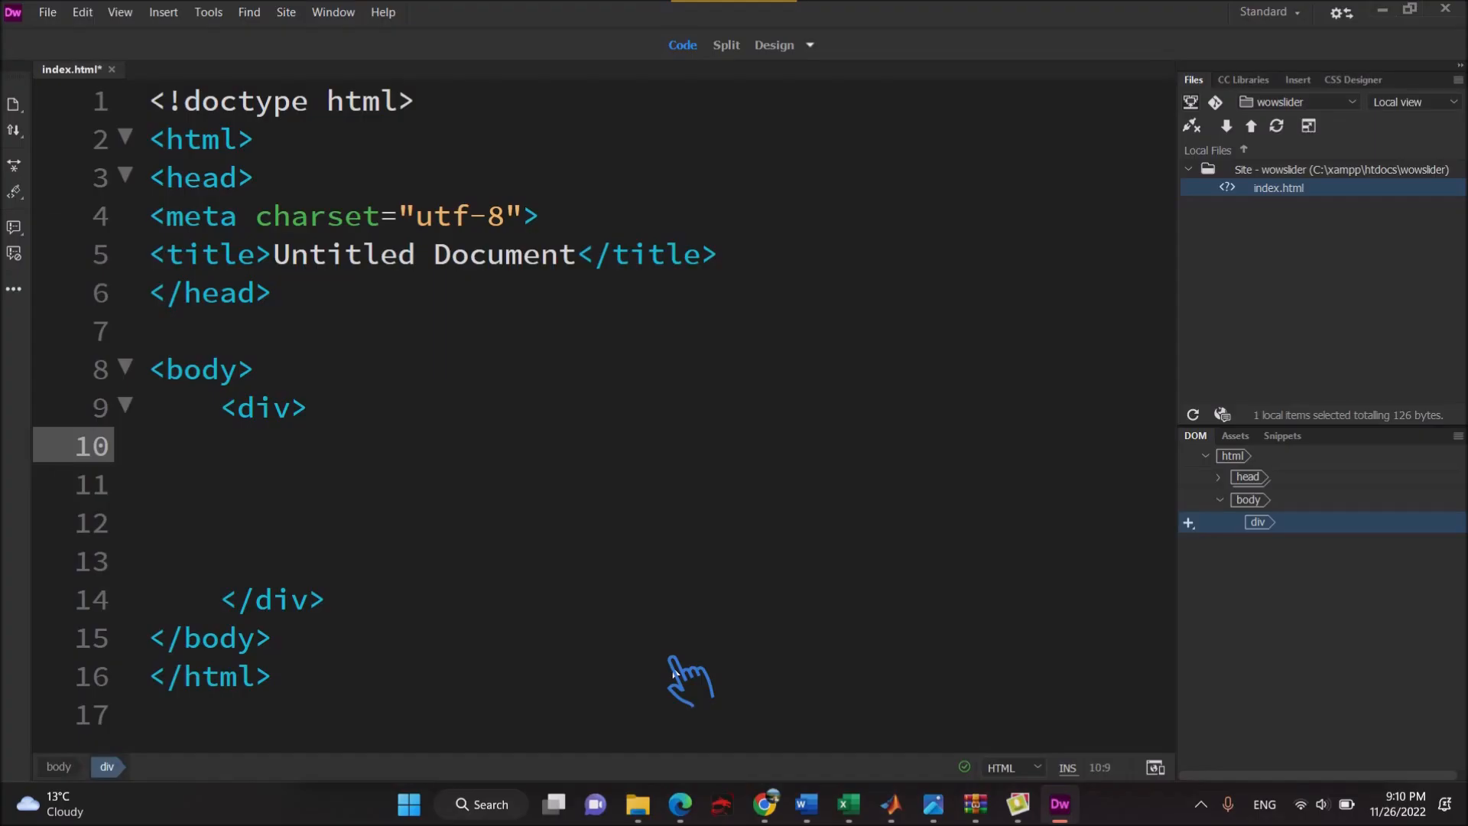
{"action": "left_click", "coordinate": [269, 578]}
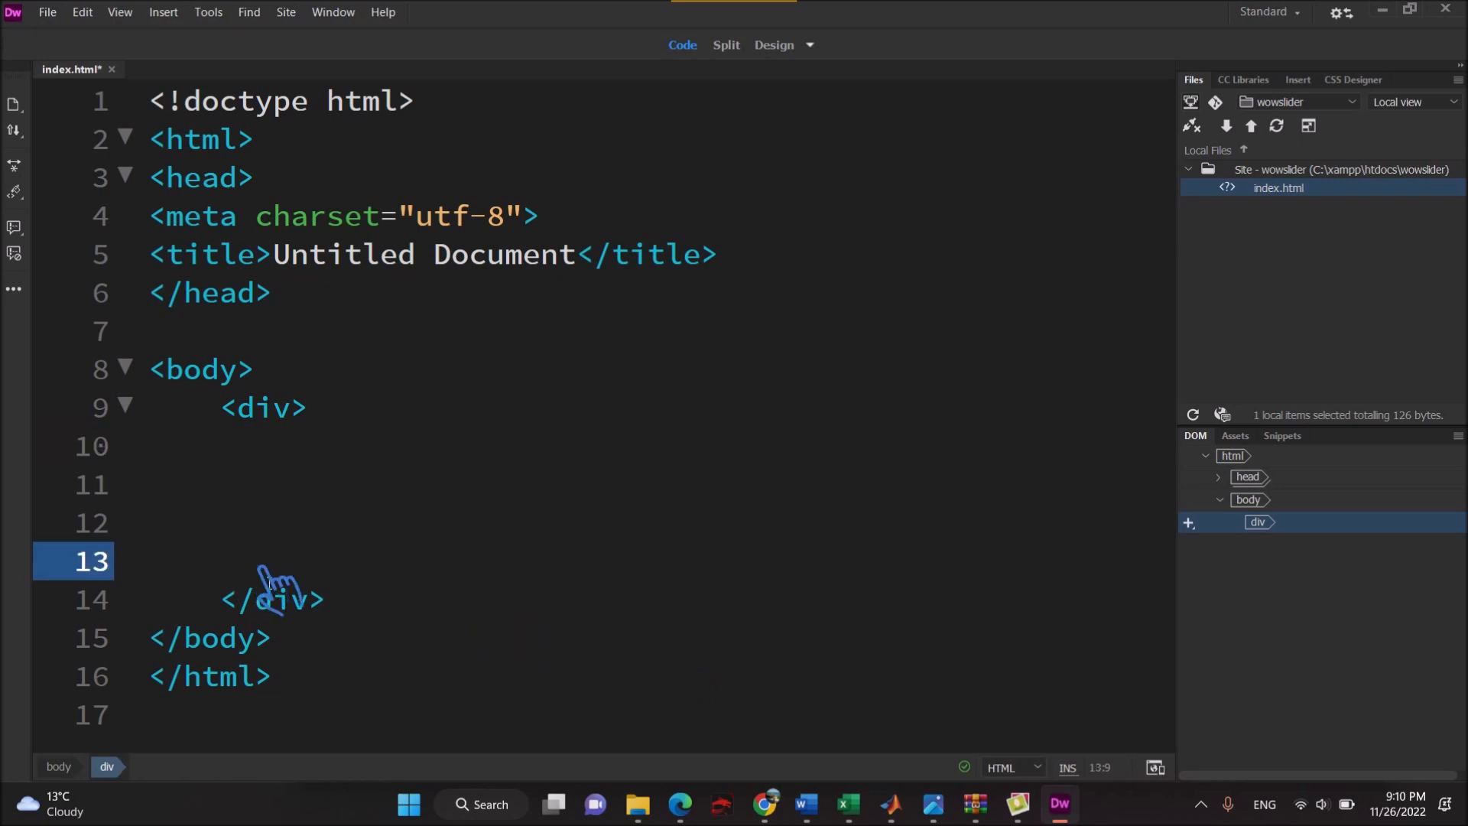
{"action": "left_click", "coordinate": [320, 380]}
{"action": "key", "text": "Return"}
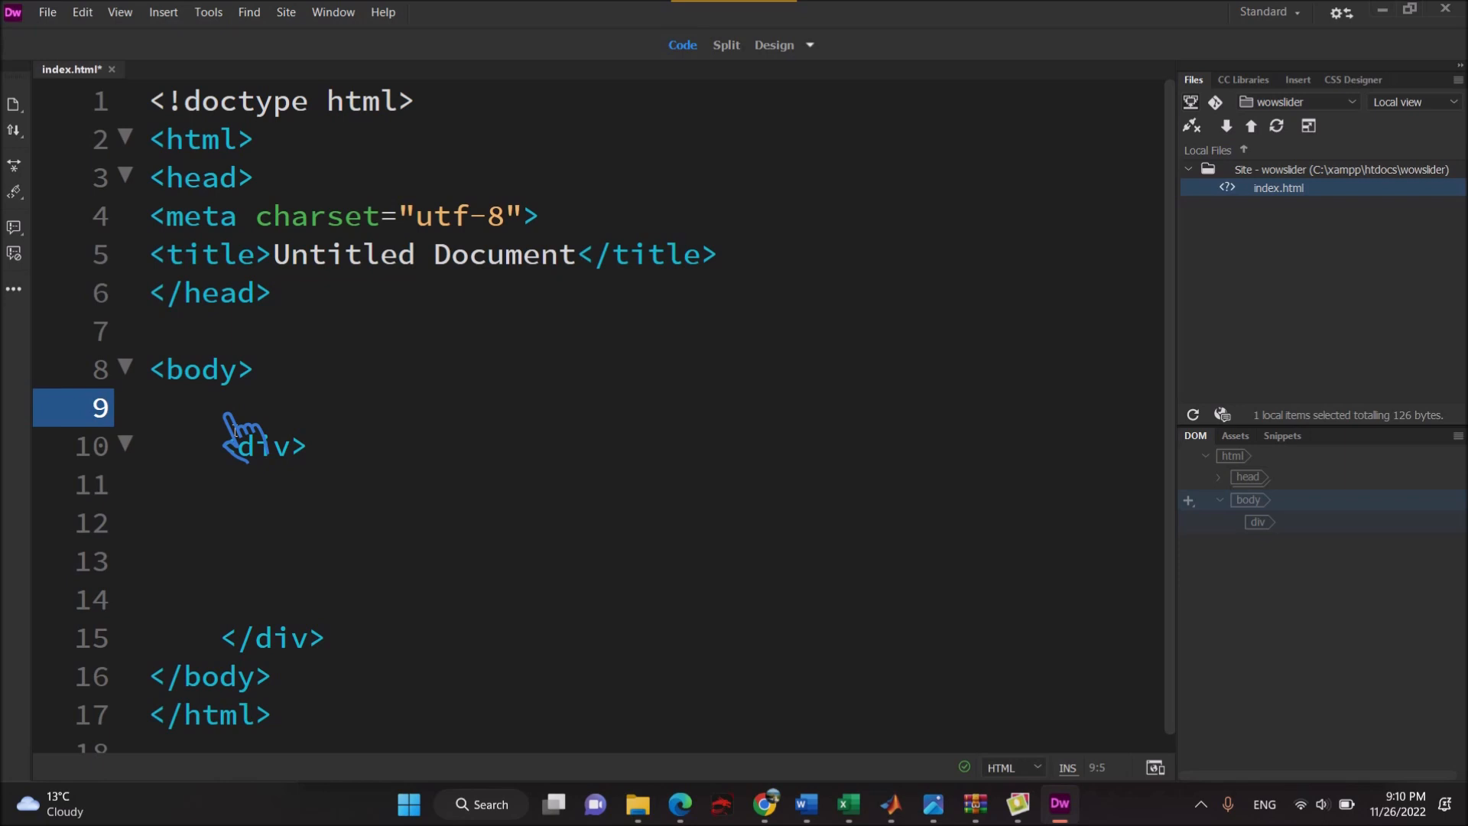
Insert a blank line between the closing div tag and the closing body tag.
{"action": "left_click", "coordinate": [367, 639]}
{"action": "key", "text": "Return"}
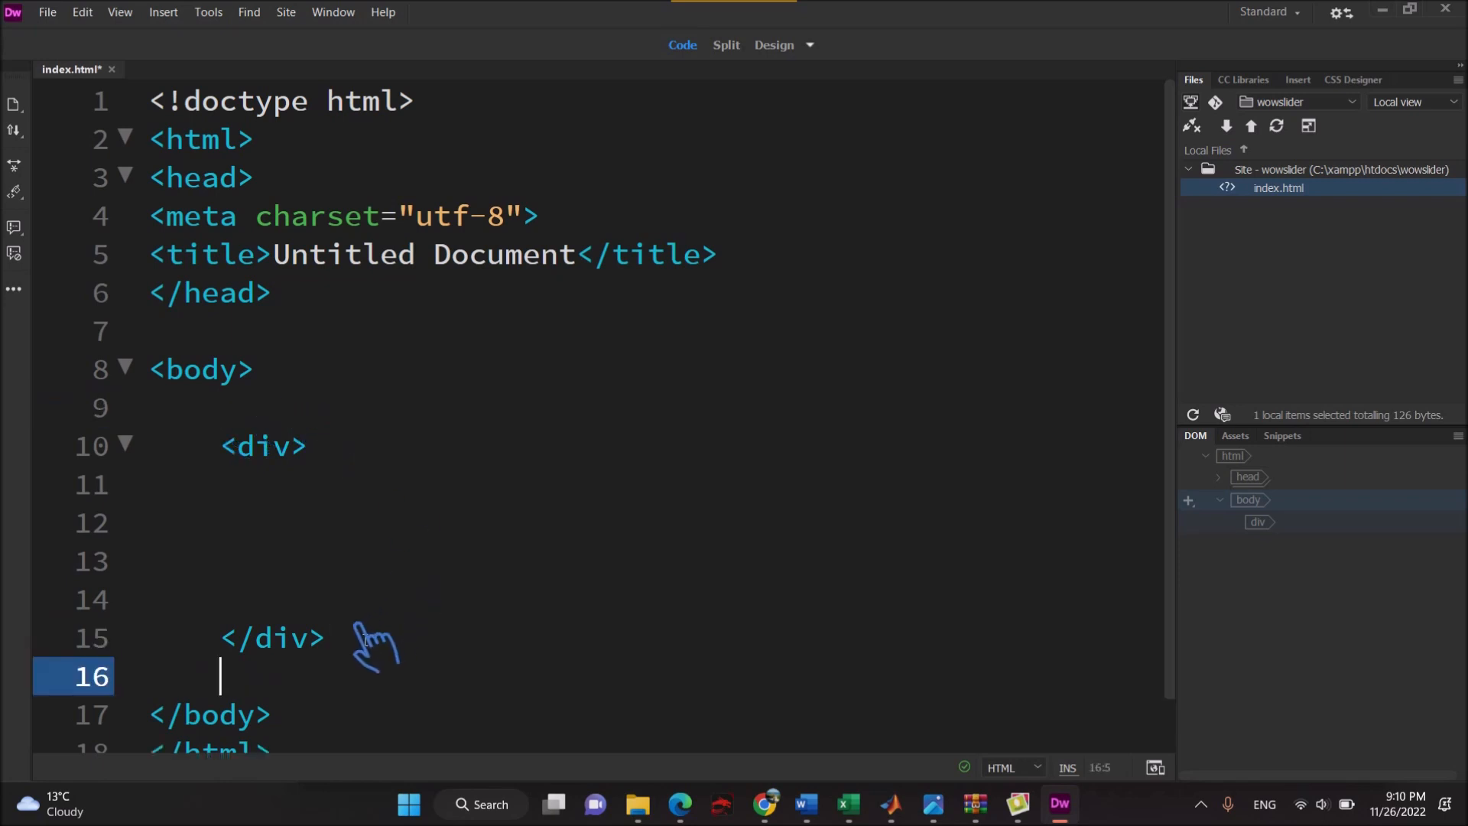
Return to WOW Slider, cancel the open insert wizard, and publish the slider again using Insert to page with index.html.
{"action": "left_click", "coordinate": [1384, 11]}
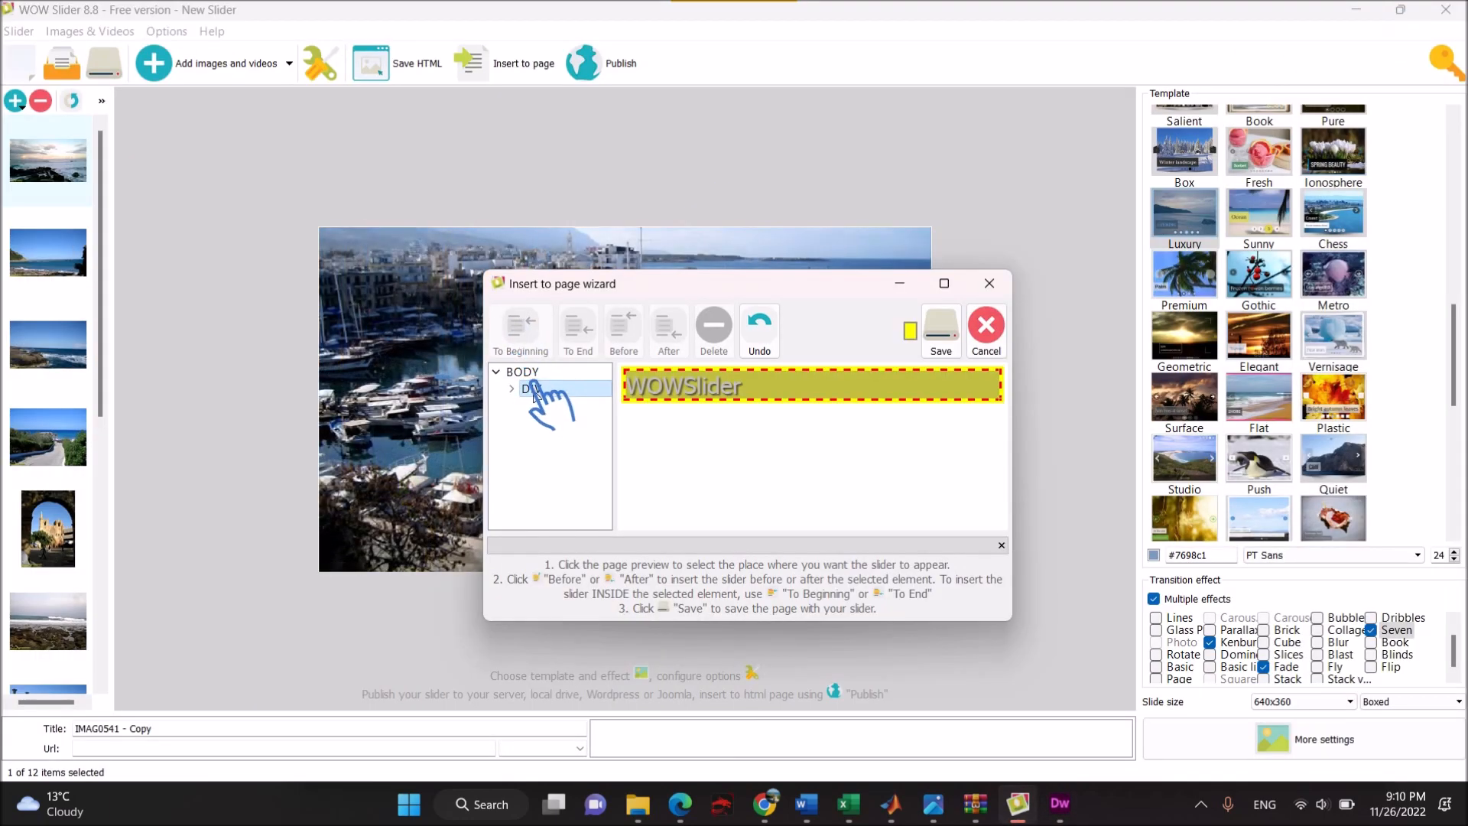
{"action": "left_click", "coordinate": [987, 329]}
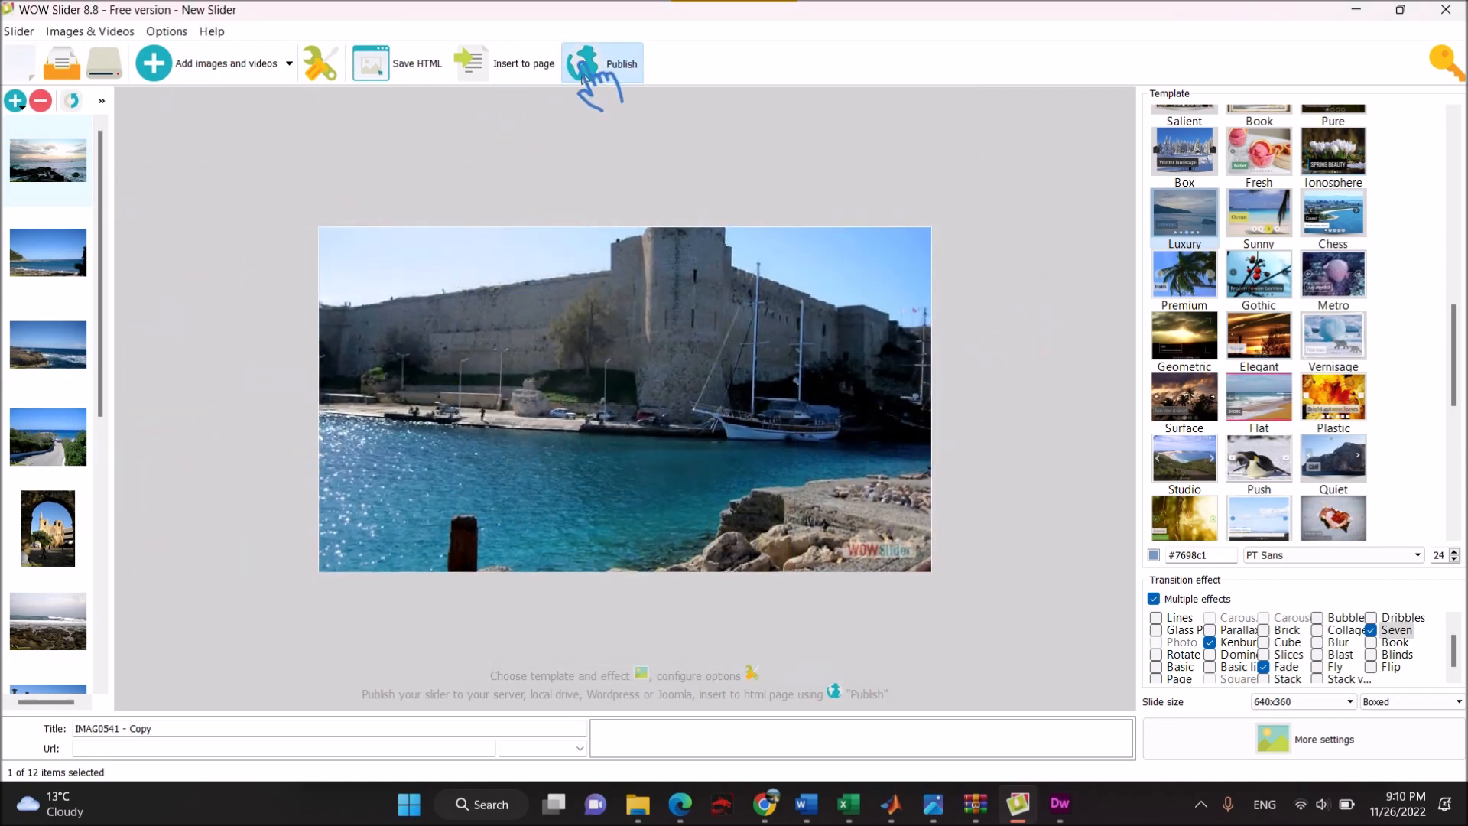
{"action": "left_click", "coordinate": [584, 76]}
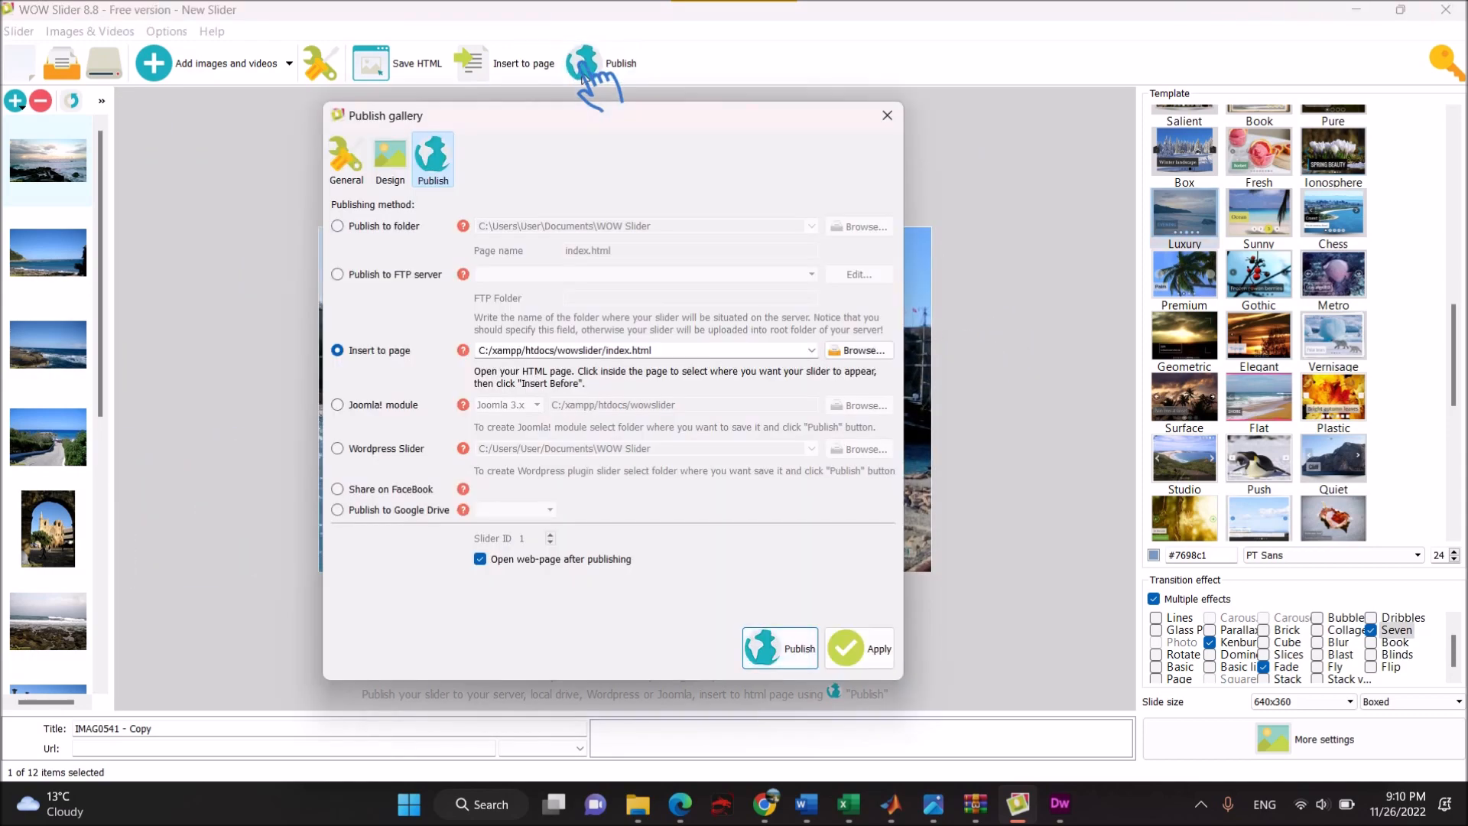
{"action": "left_click", "coordinate": [796, 648]}
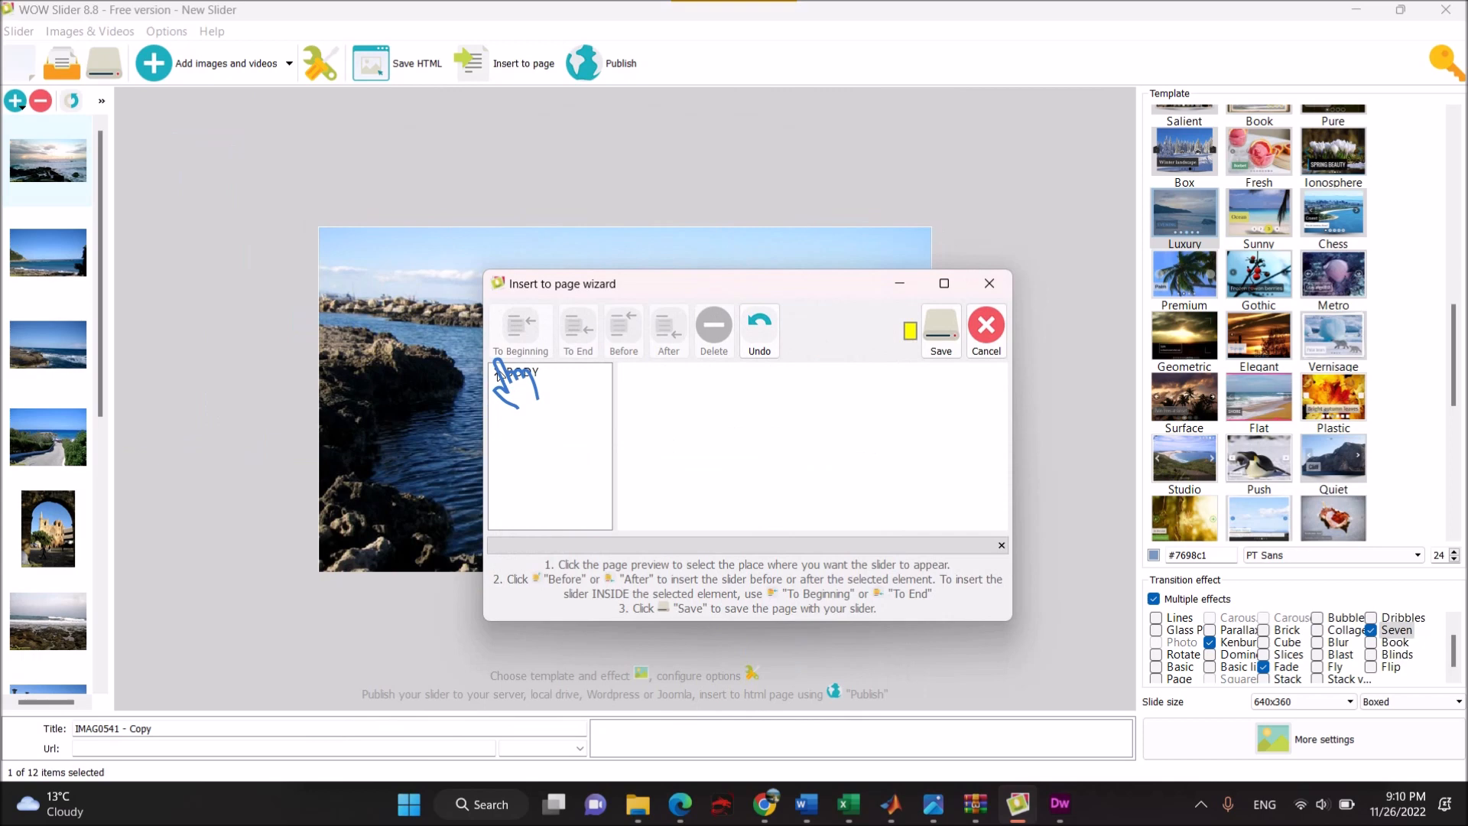
Insert the slider at the beginning of the DIV inside BODY and save the page.
{"action": "left_click", "coordinate": [532, 388]}
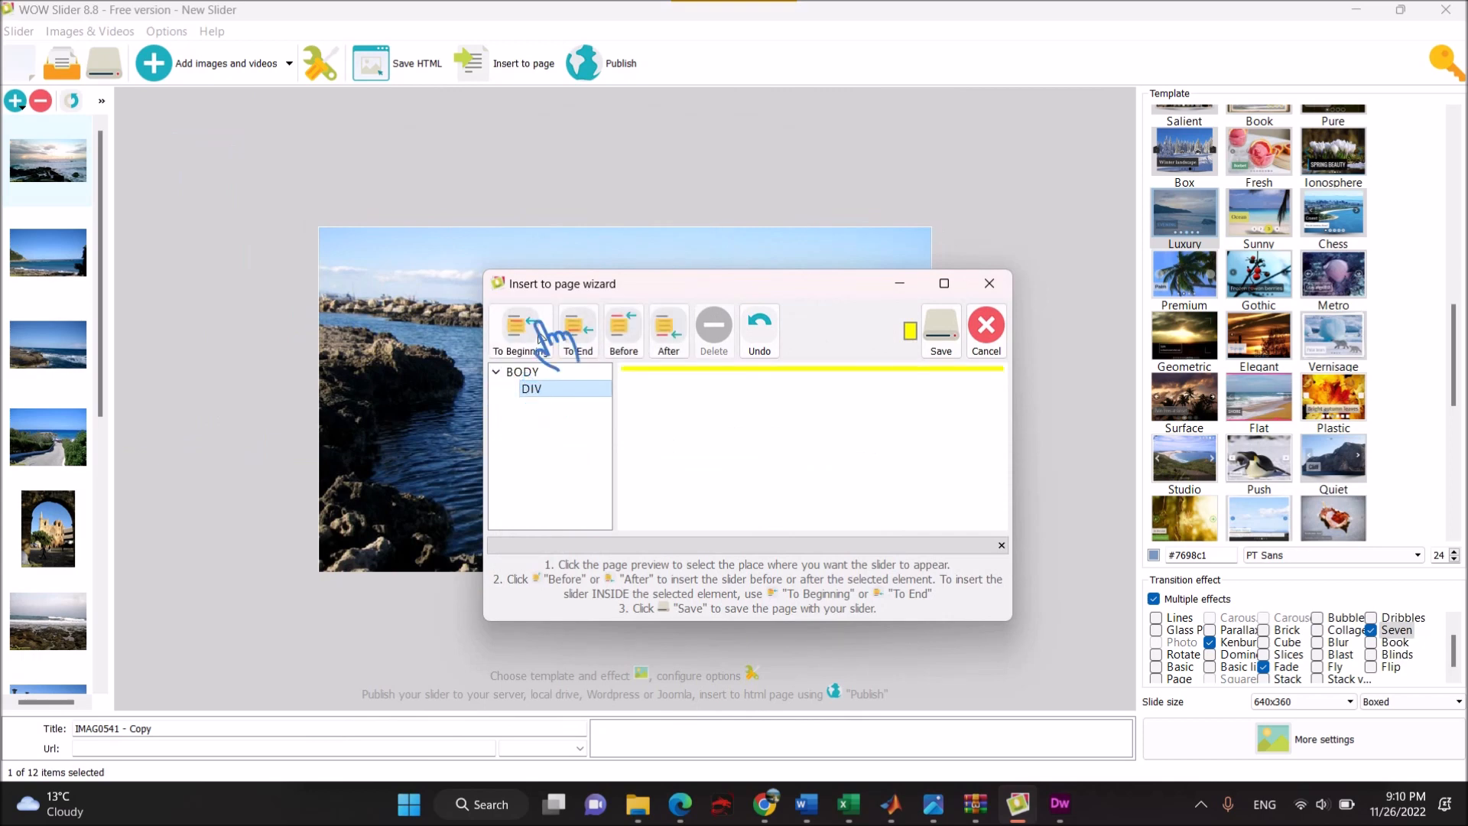
{"action": "left_click", "coordinate": [538, 338]}
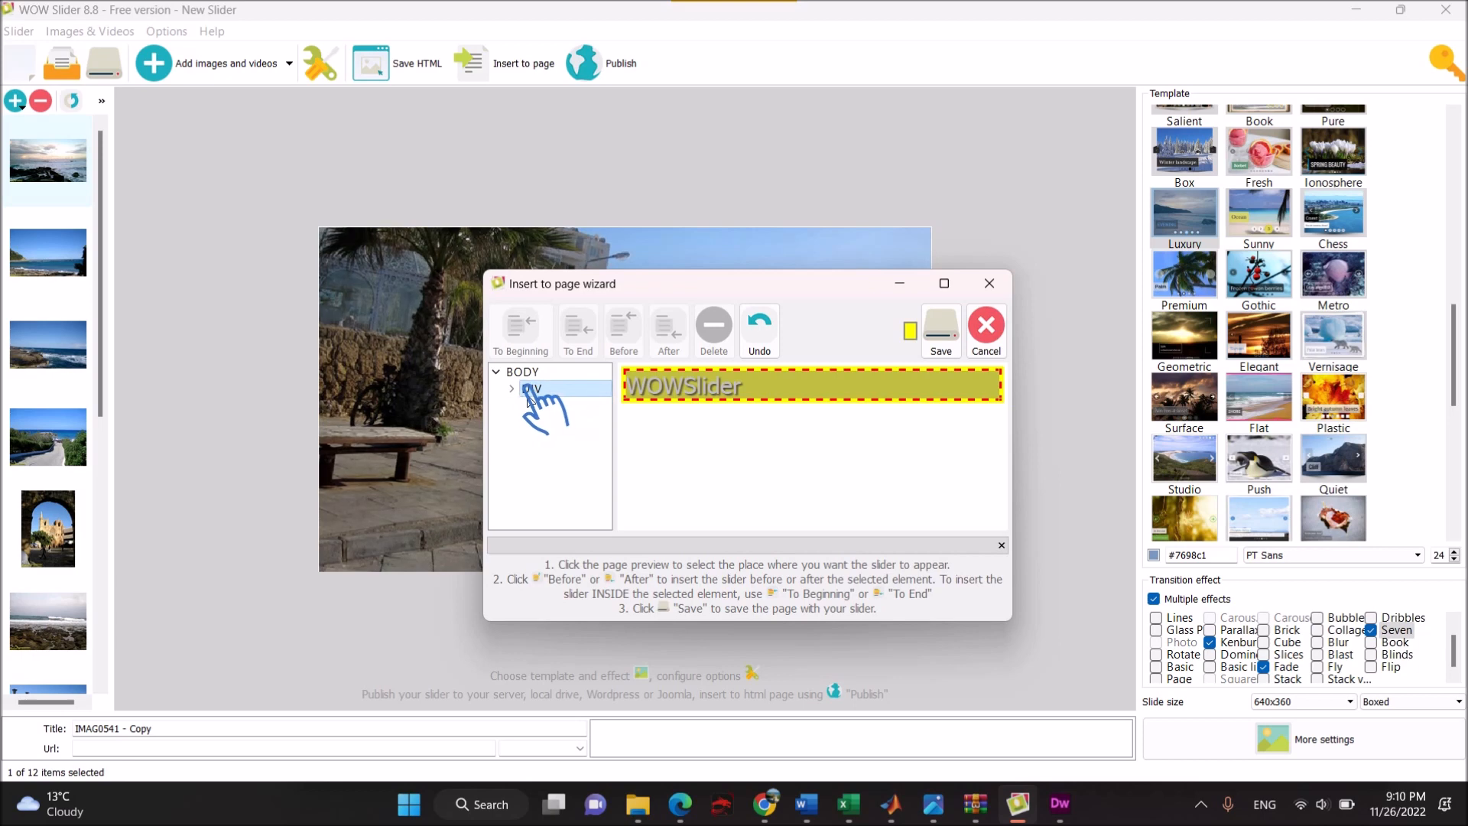
{"action": "left_click", "coordinate": [961, 335]}
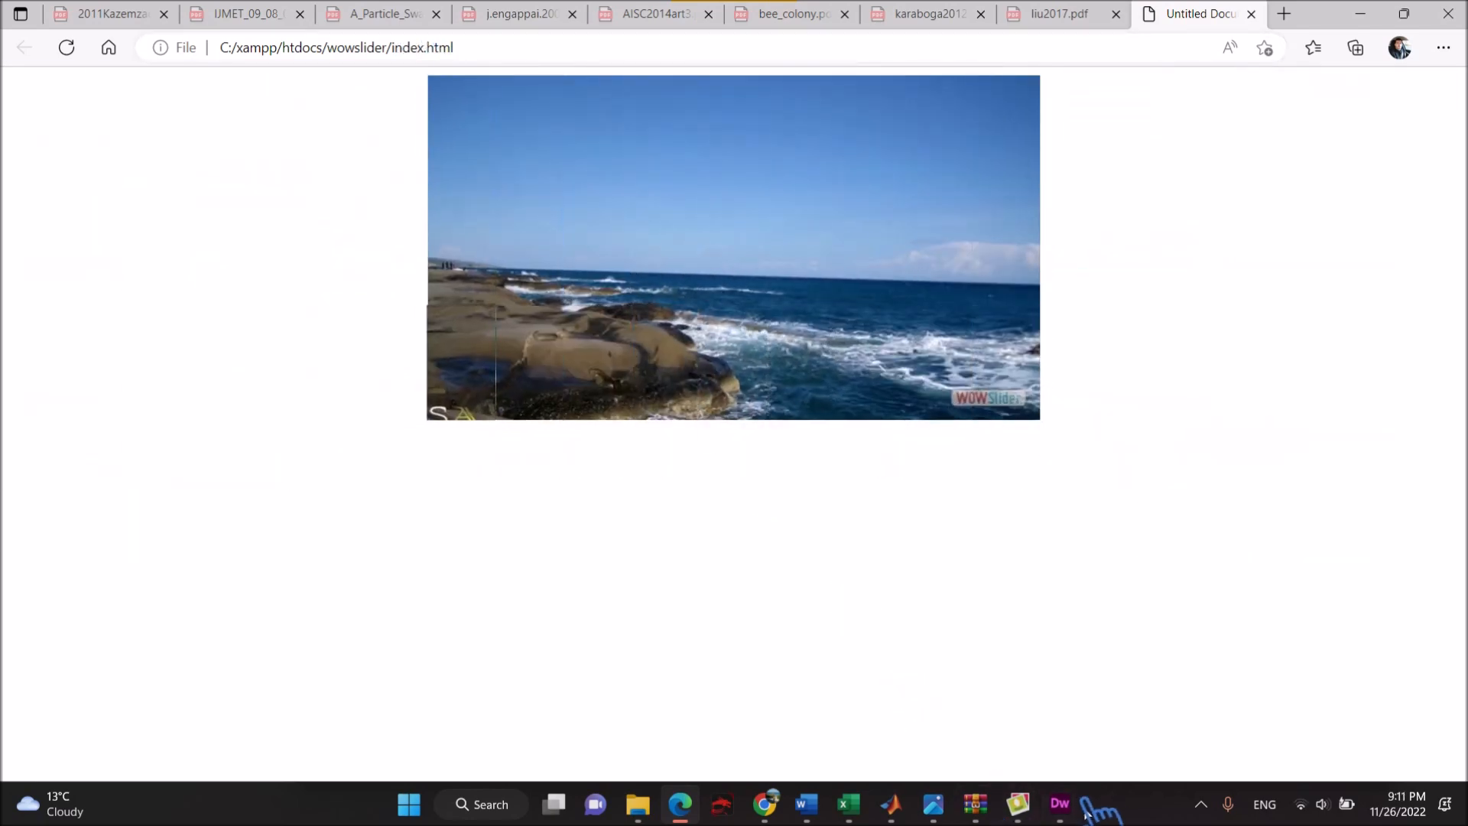
Switch to Dreamweaver and reload the externally modified index.html.
{"action": "left_click", "coordinate": [1060, 802]}
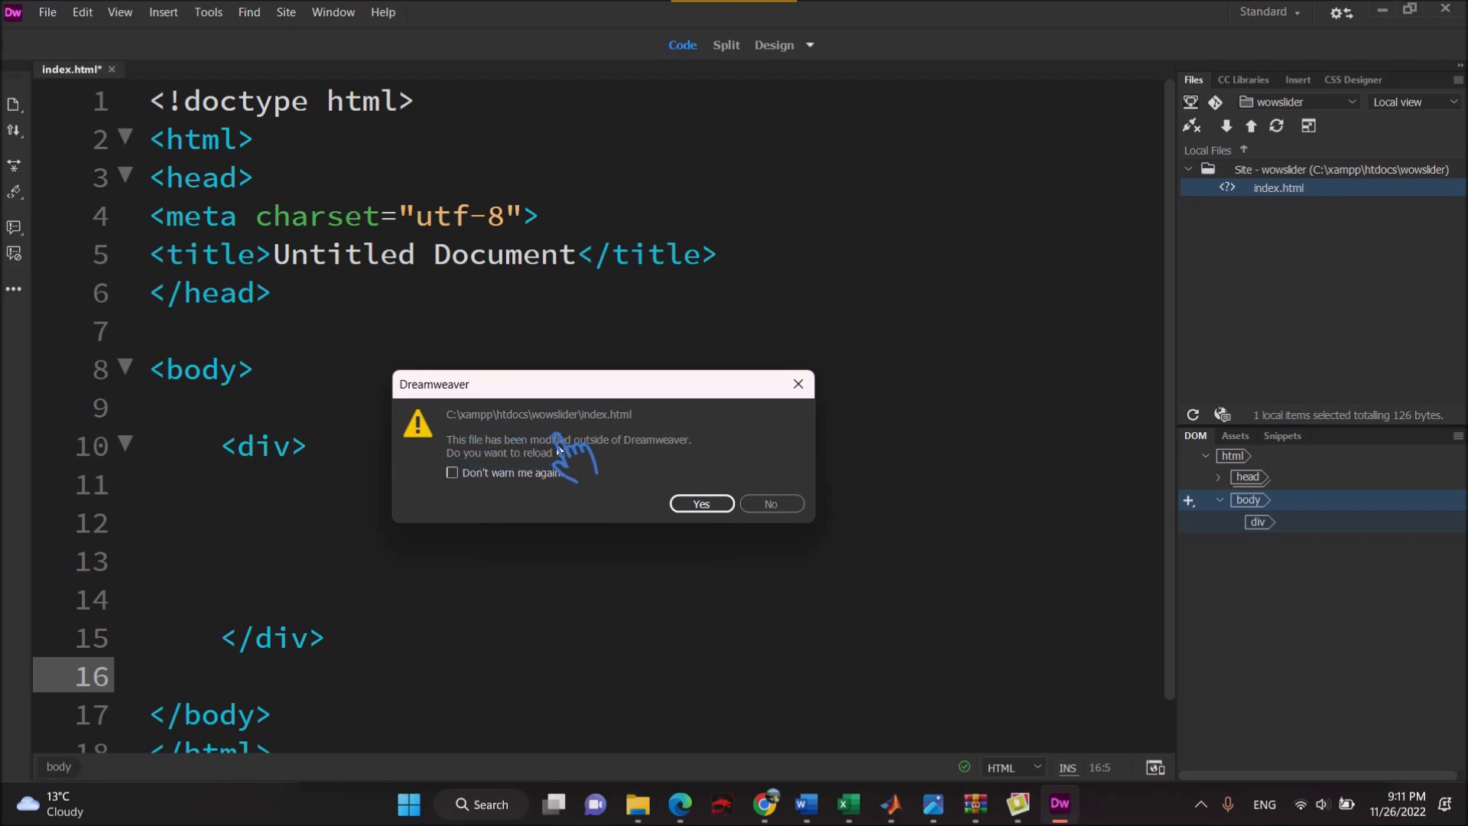
{"action": "left_click", "coordinate": [702, 503]}
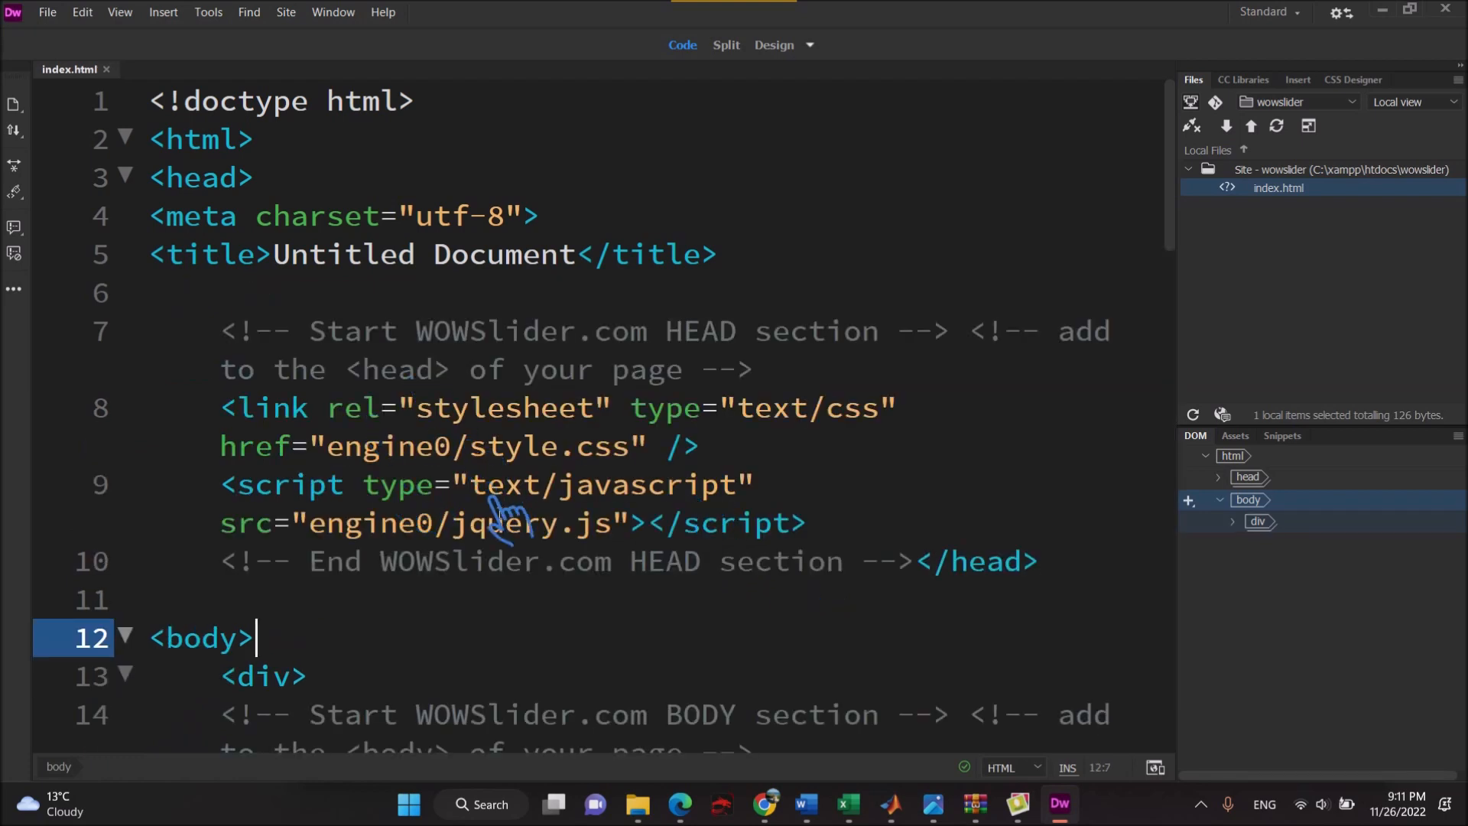
Examine the WOWSlider code inserted in the head section and inside the div of the body, down to the closing tags.
{"action": "scroll", "coordinate": [501, 512], "scroll_direction": "down", "scroll_amount": 1}
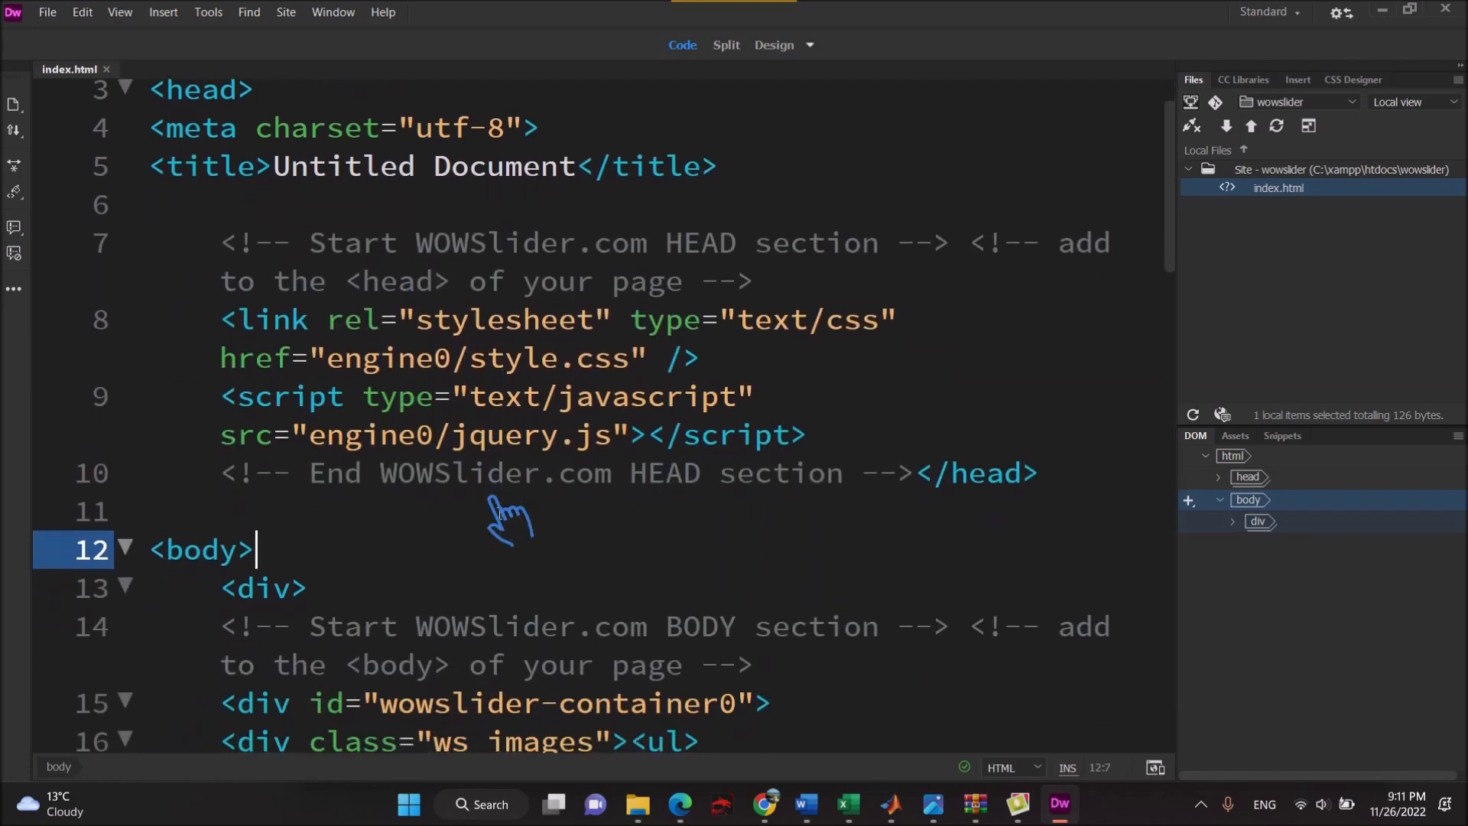
{"action": "scroll", "coordinate": [500, 513], "scroll_direction": "up", "scroll_amount": 2}
{"action": "scroll", "coordinate": [500, 514], "scroll_direction": "down", "scroll_amount": 2}
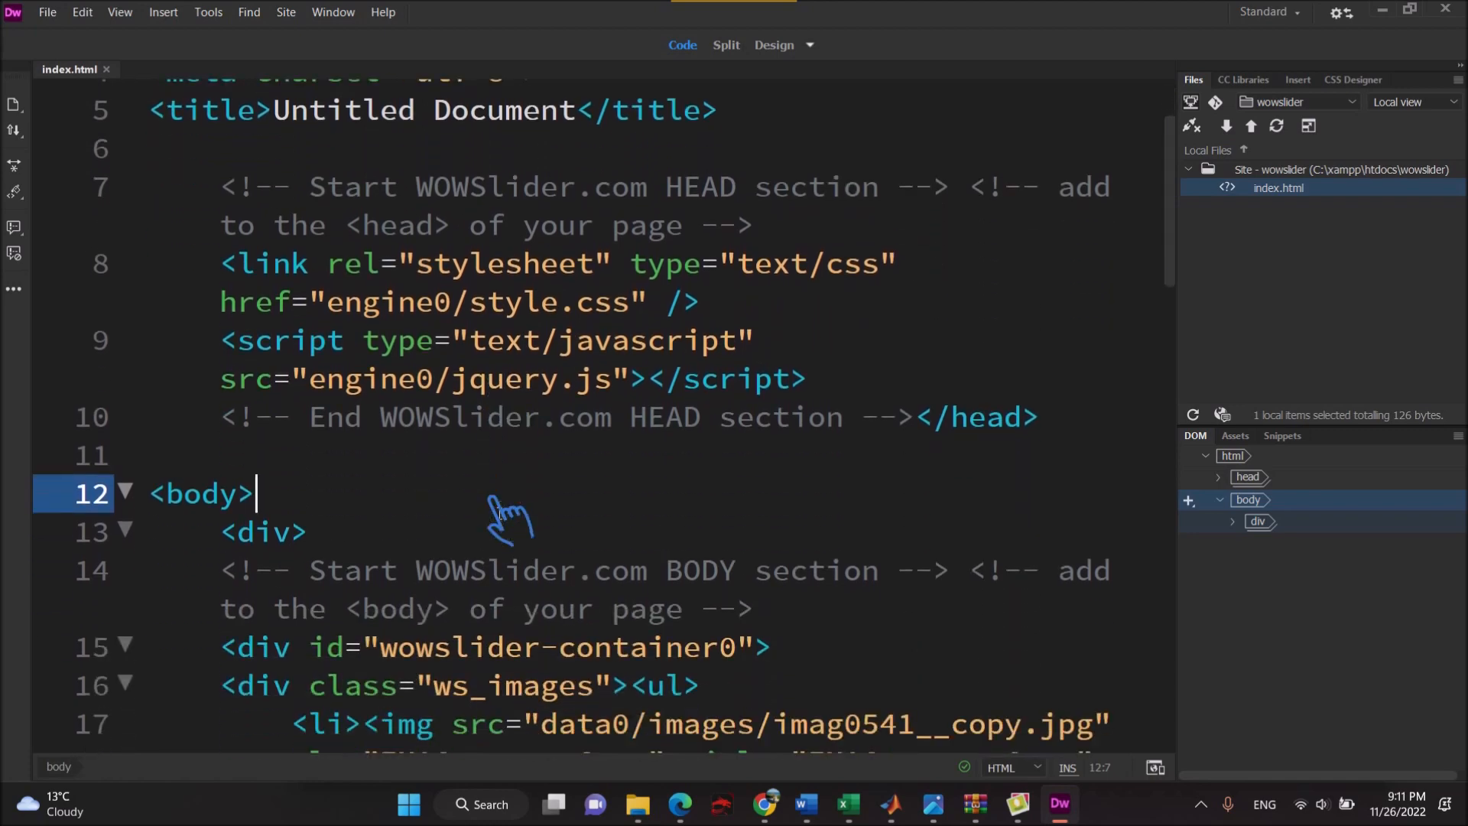
{"action": "scroll", "coordinate": [499, 513], "scroll_direction": "up", "scroll_amount": 2}
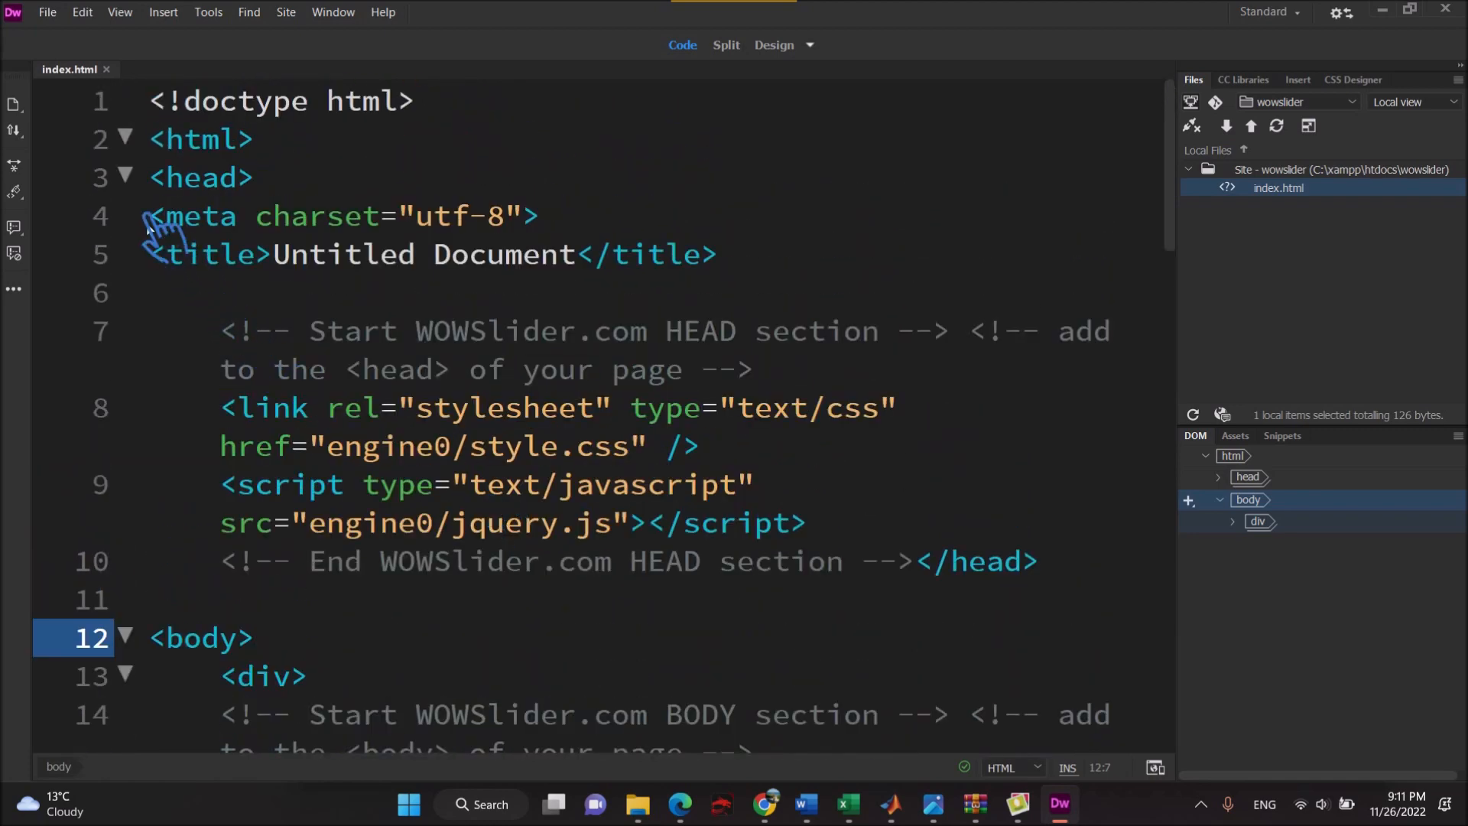
{"action": "left_click", "coordinate": [243, 593]}
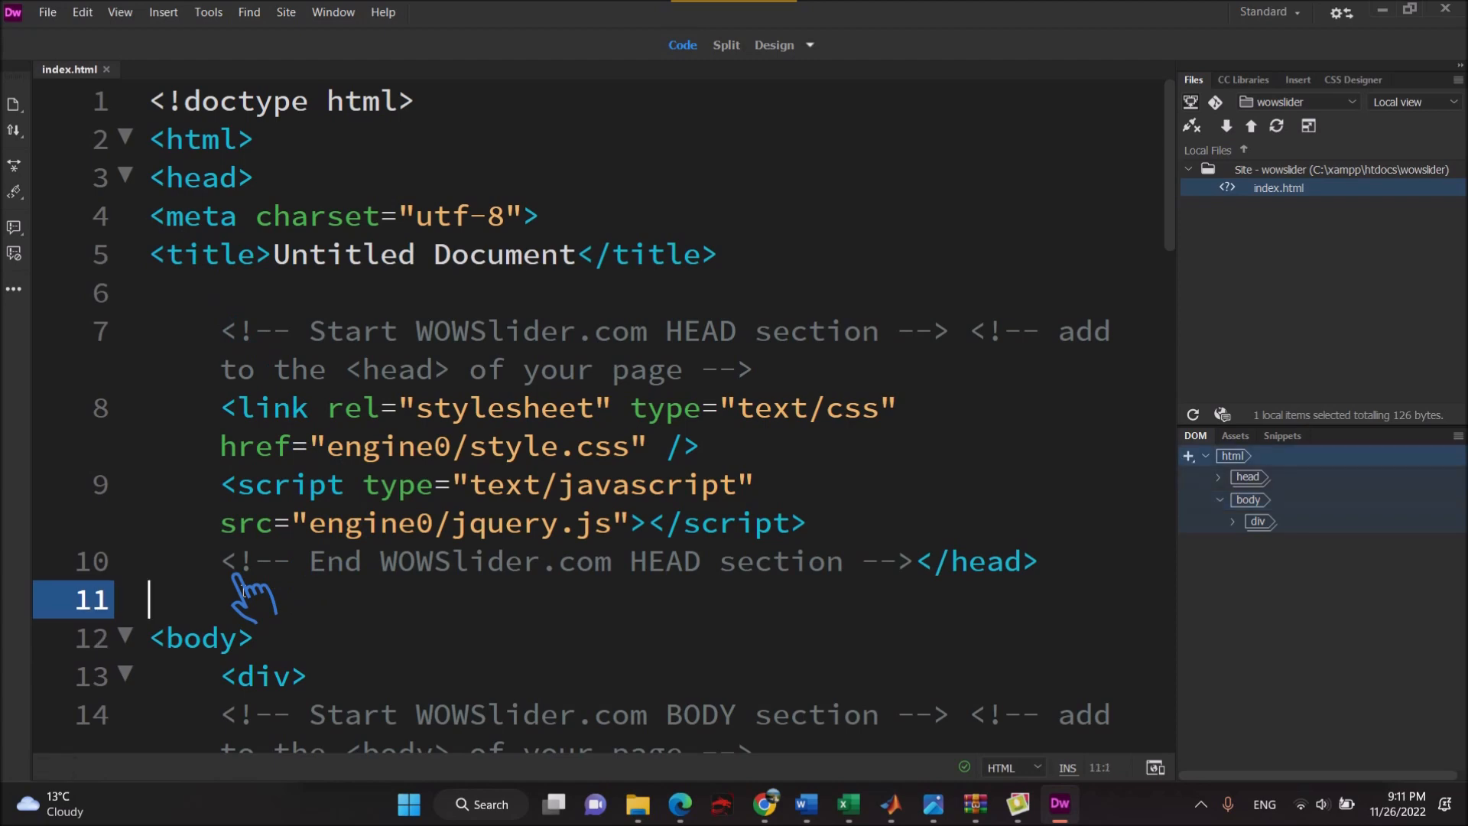
{"action": "left_click_drag", "start_coordinate": [243, 592], "coordinate": [144, 223]}
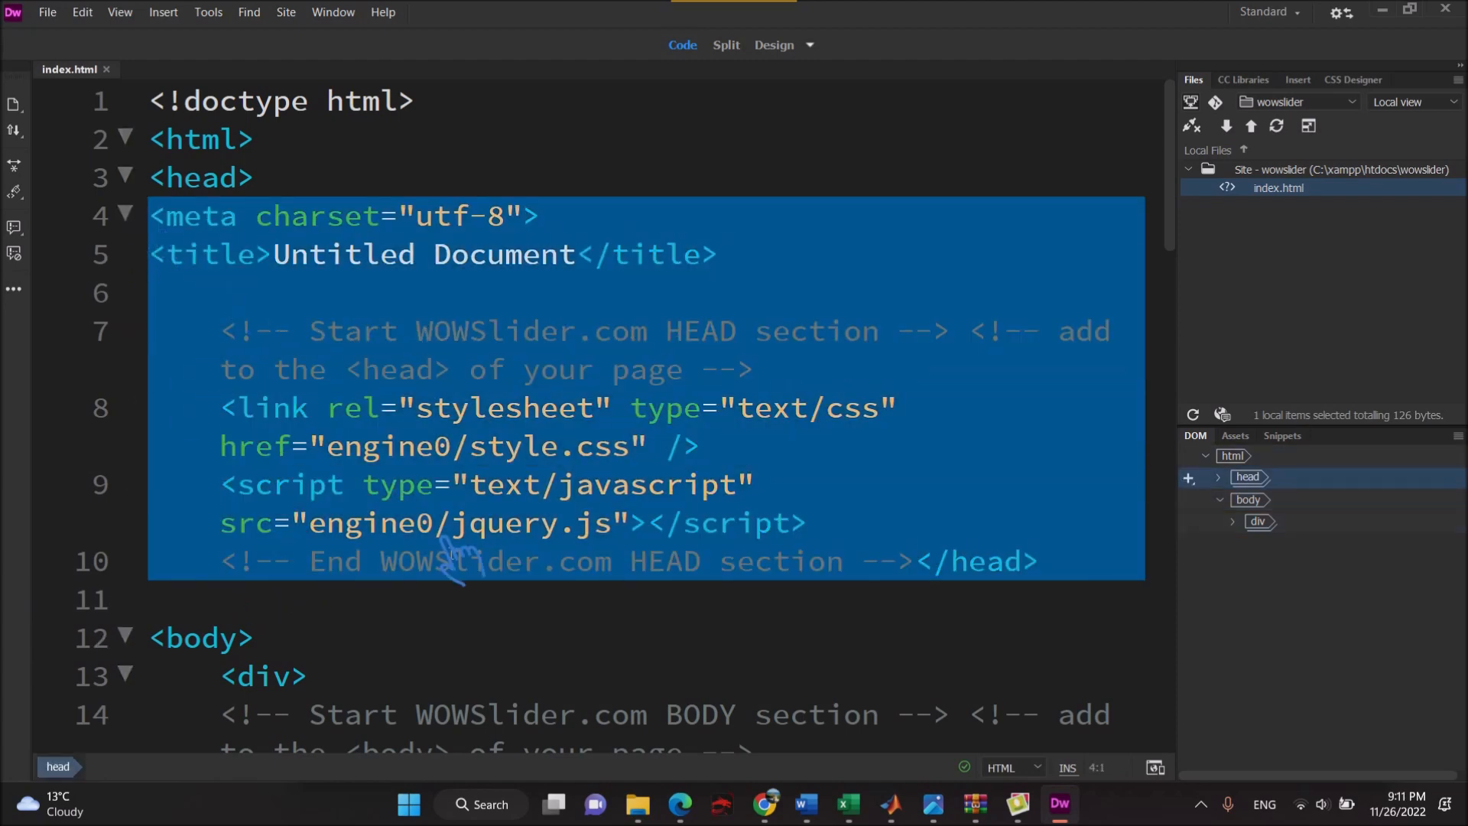
{"action": "scroll", "coordinate": [459, 554], "scroll_direction": "down", "scroll_amount": 3}
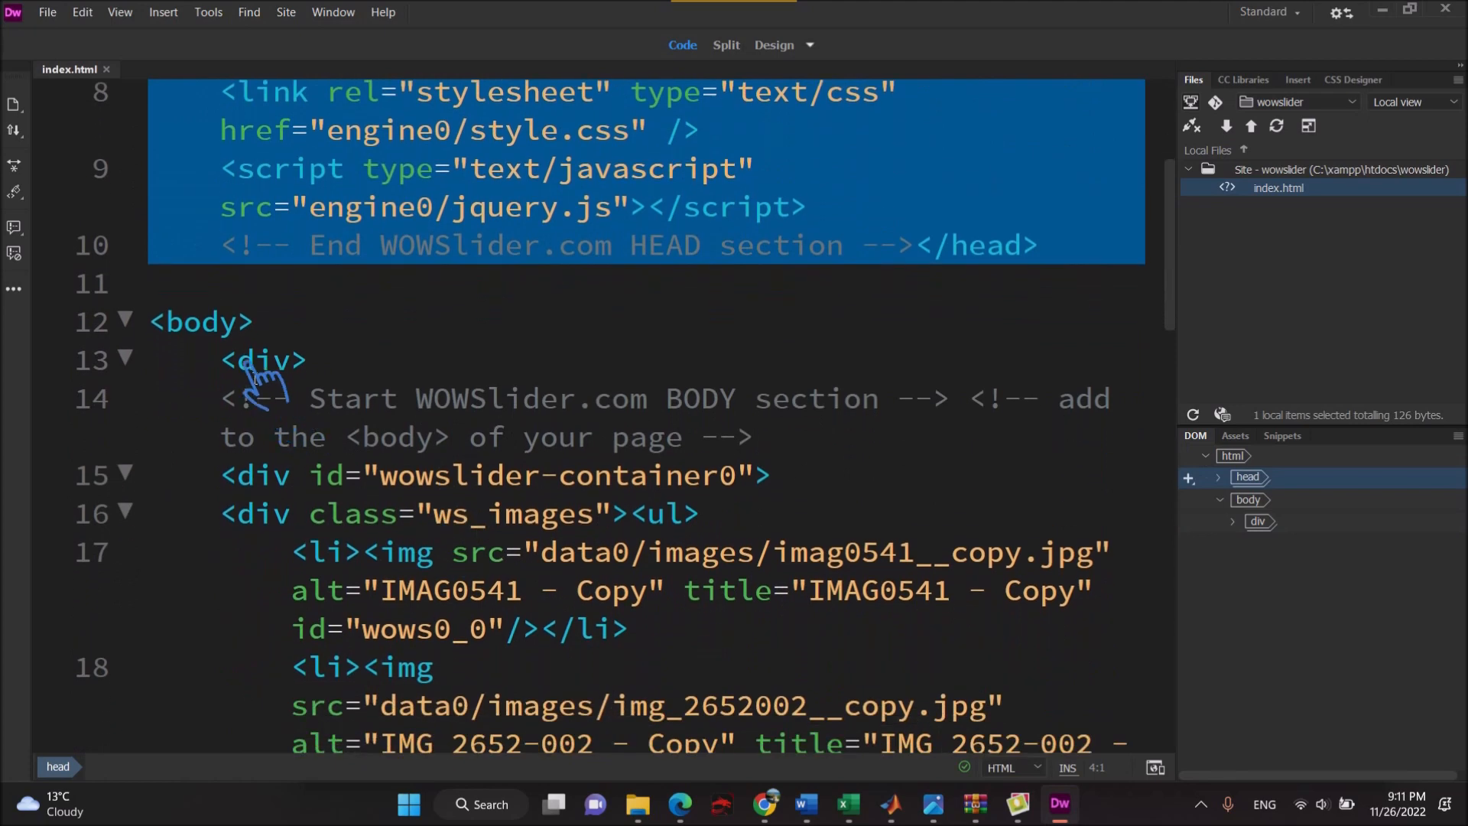
{"action": "left_click", "coordinate": [256, 359]}
{"action": "scroll", "coordinate": [257, 366], "scroll_direction": "down", "scroll_amount": 4}
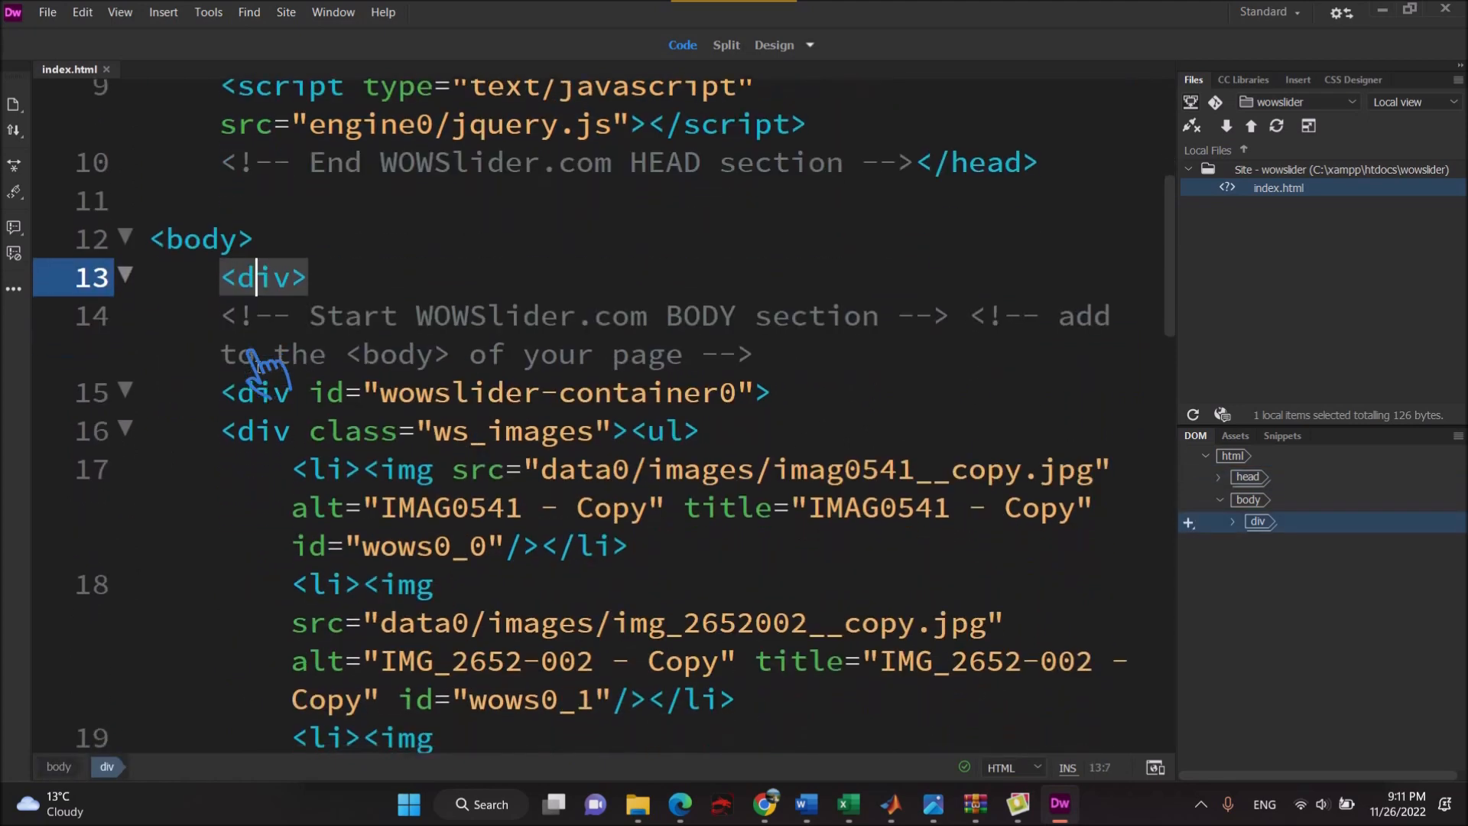
{"action": "scroll", "coordinate": [239, 355], "scroll_direction": "down", "scroll_amount": 5}
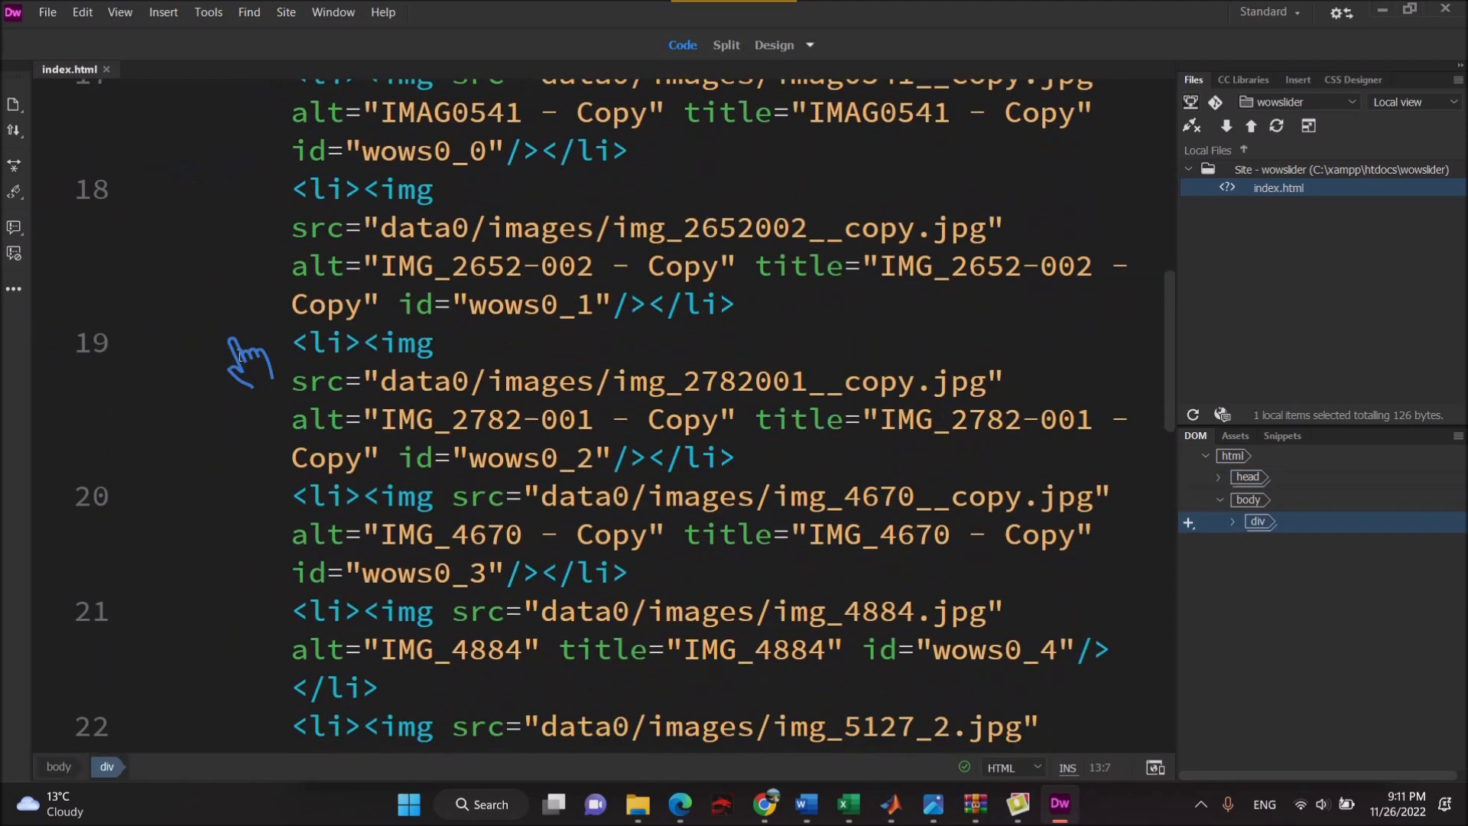
{"action": "scroll", "coordinate": [239, 355], "scroll_direction": "down", "scroll_amount": 6}
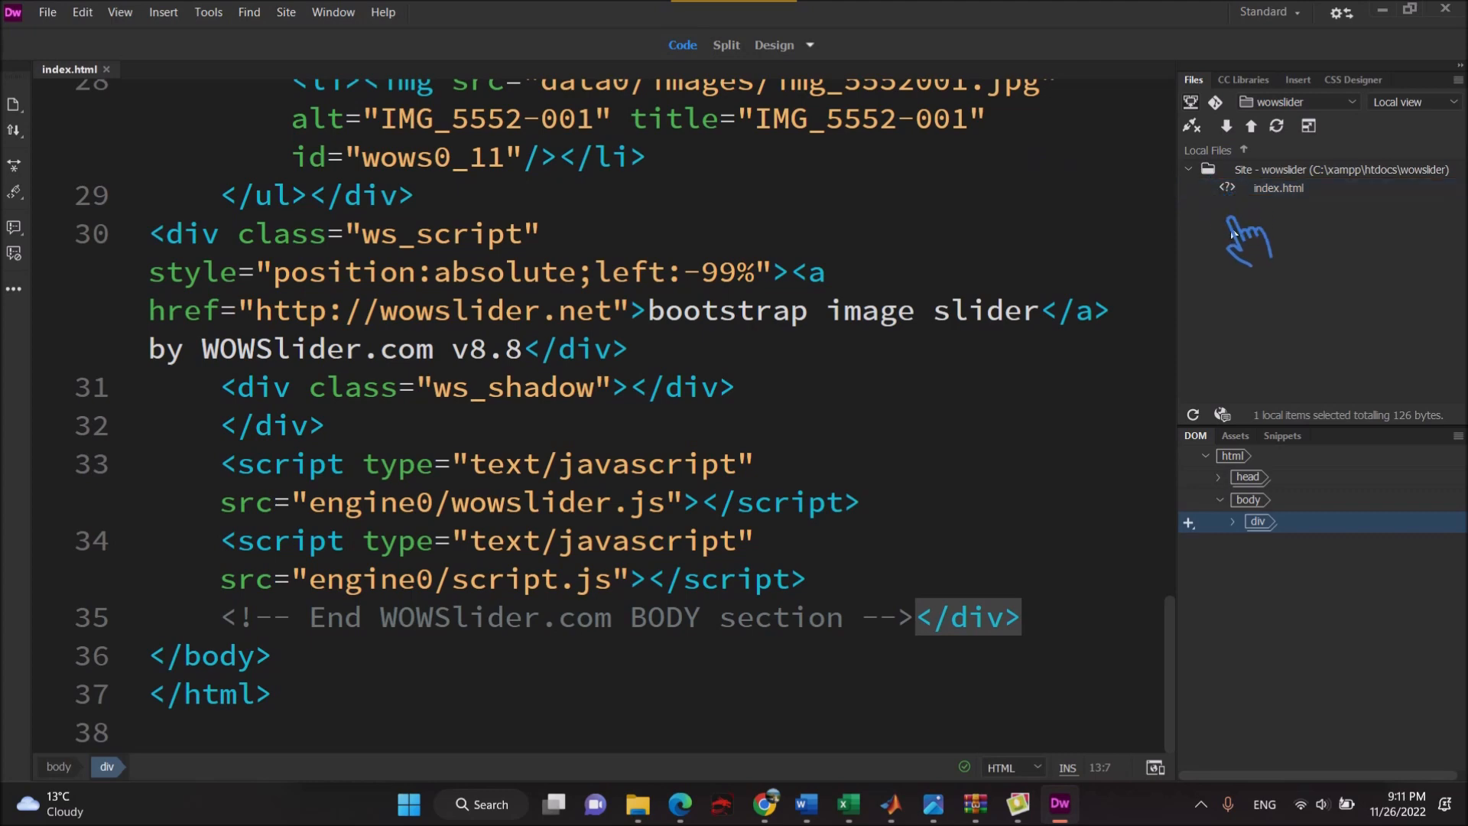
Synchronize the entire wowslider site with the testing server using Get and Put newer files, declining manual synchronization.
{"action": "right_click", "coordinate": [1232, 233]}
{"action": "left_click", "coordinate": [1275, 126]}
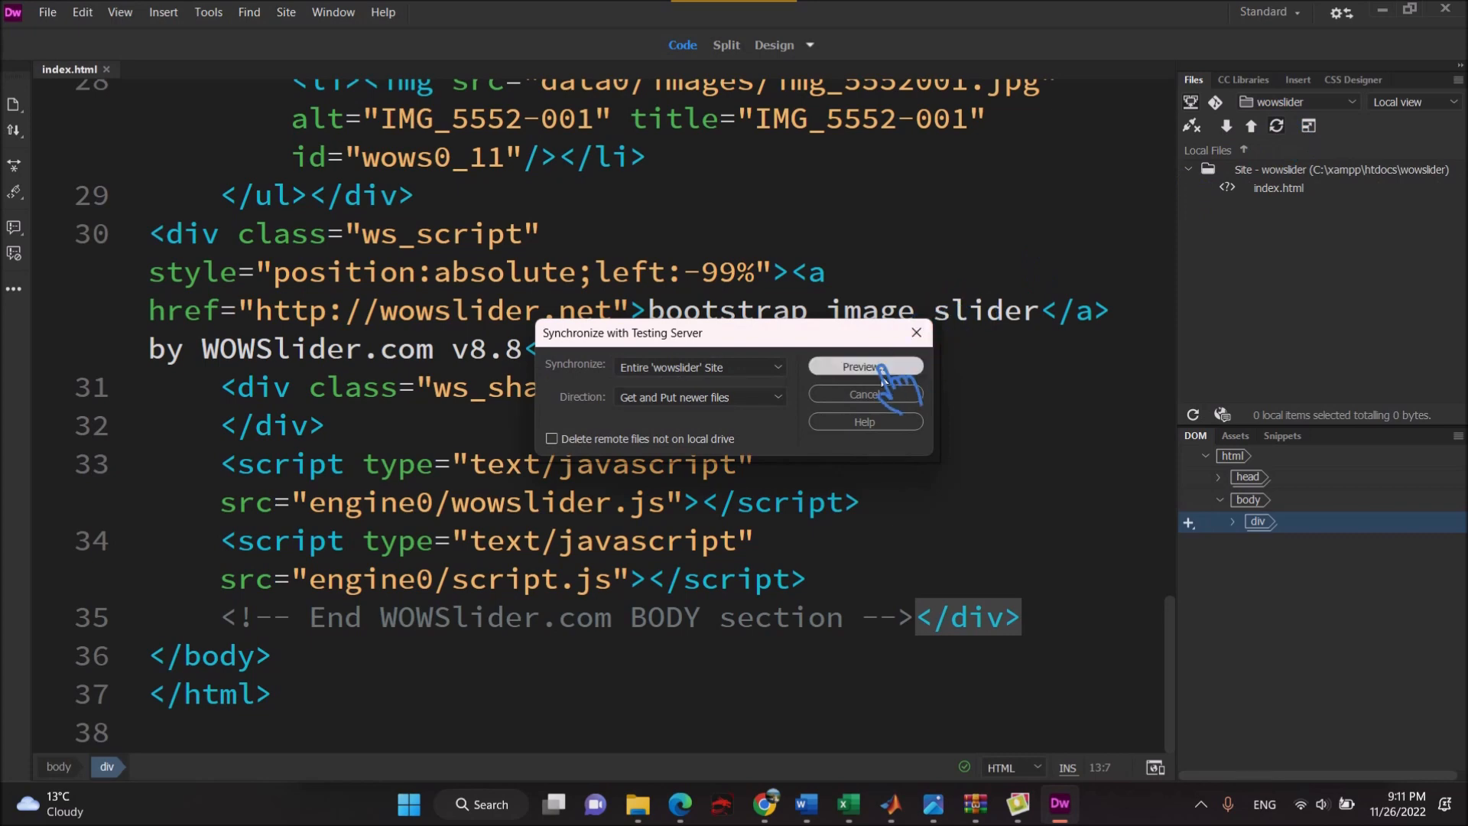
{"action": "left_click", "coordinate": [883, 371]}
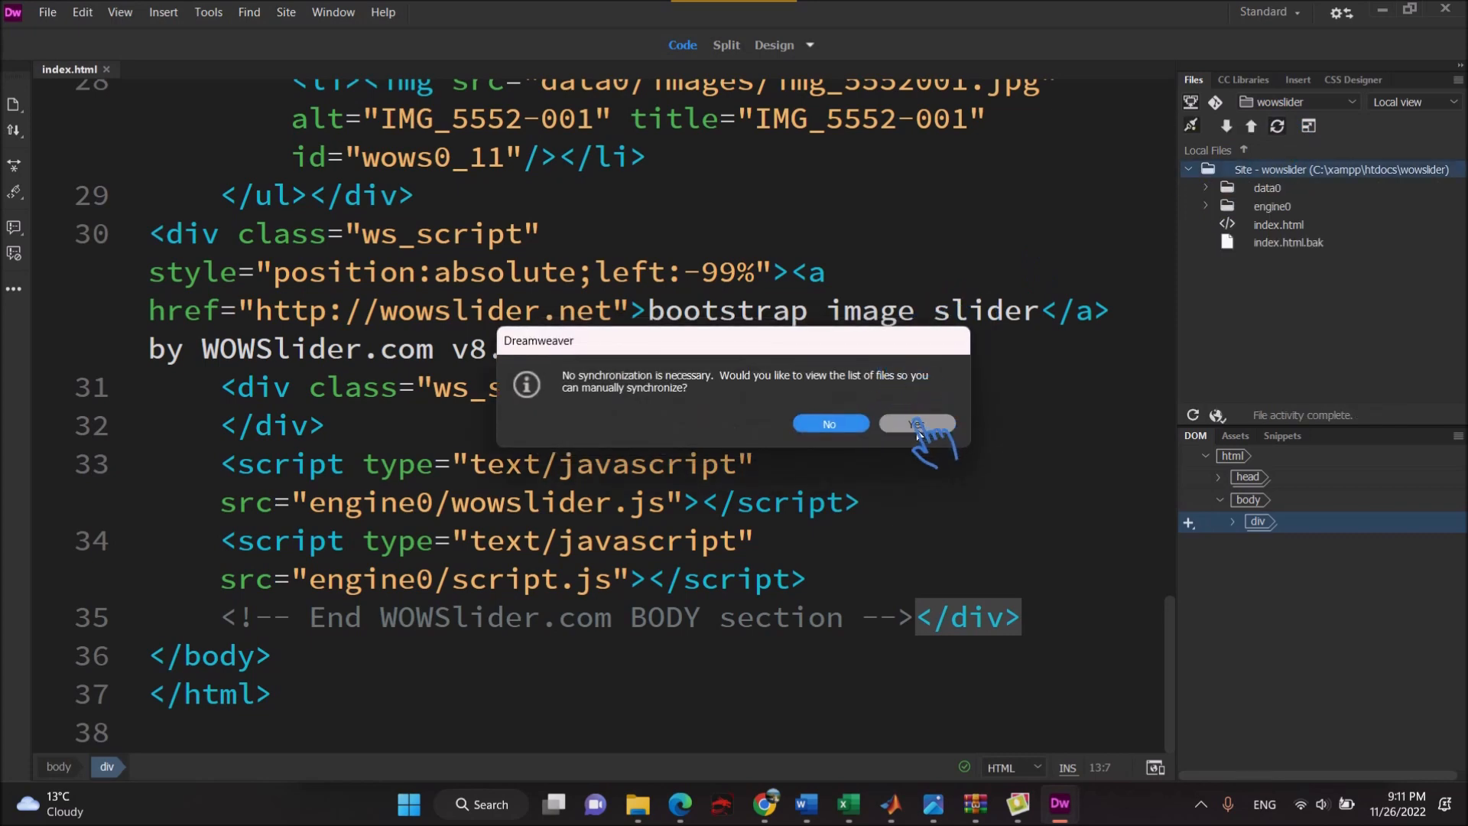
{"action": "left_click", "coordinate": [854, 426]}
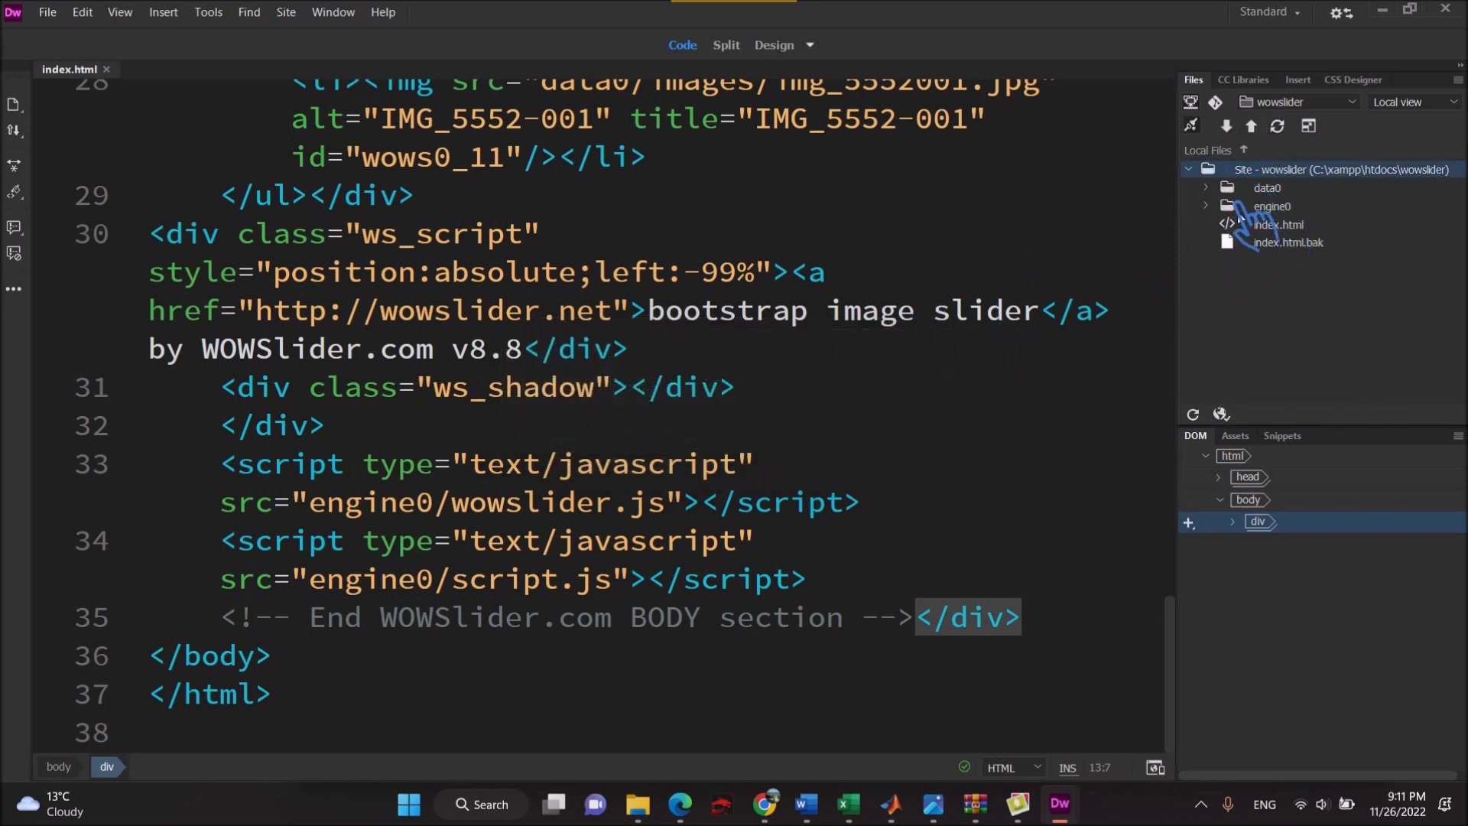
View the contents of the site's data0 and engine0 folders, and collapse both again.
{"action": "left_click", "coordinate": [1206, 189]}
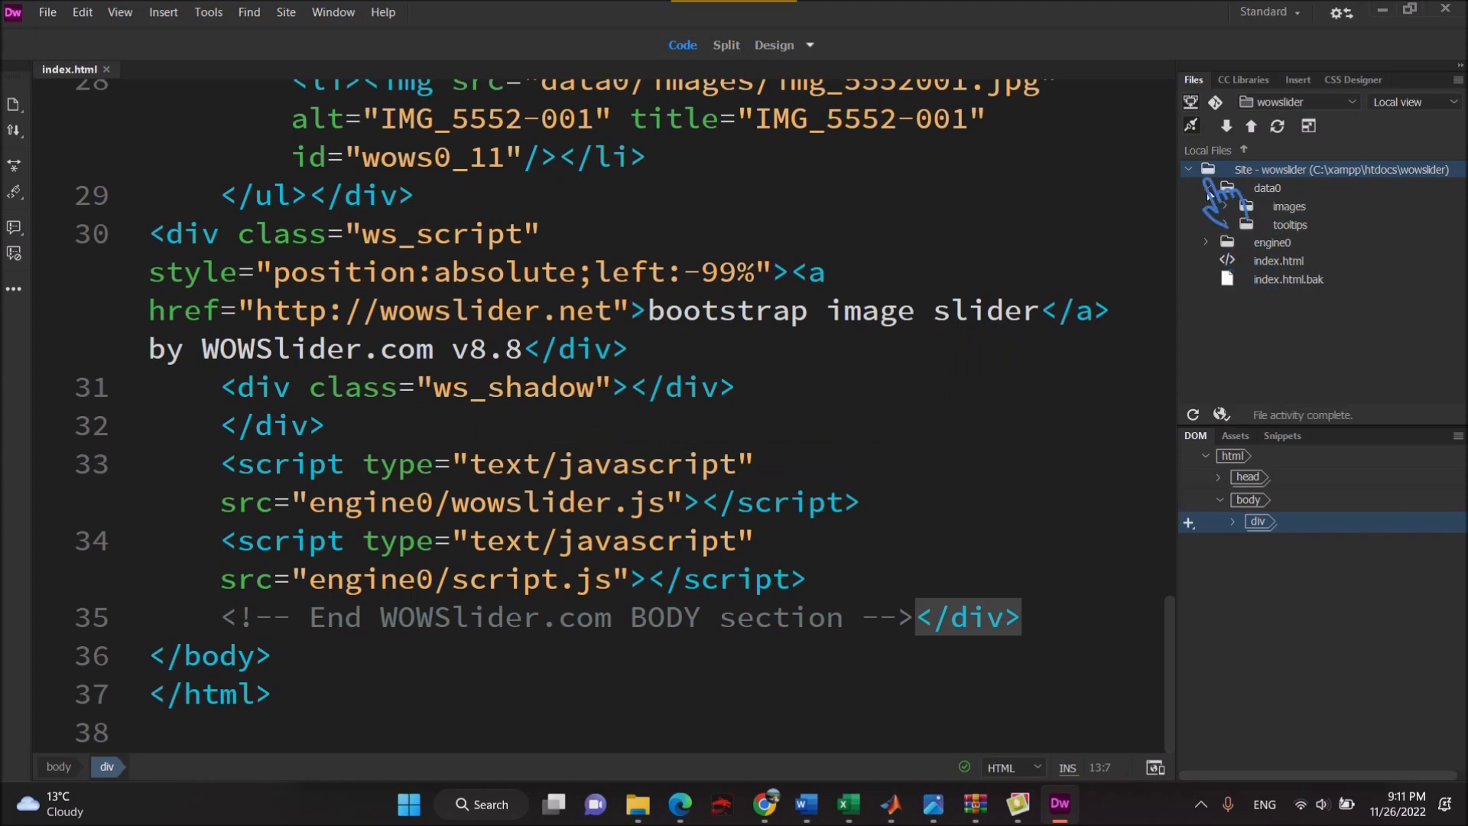
{"action": "left_click", "coordinate": [1207, 244]}
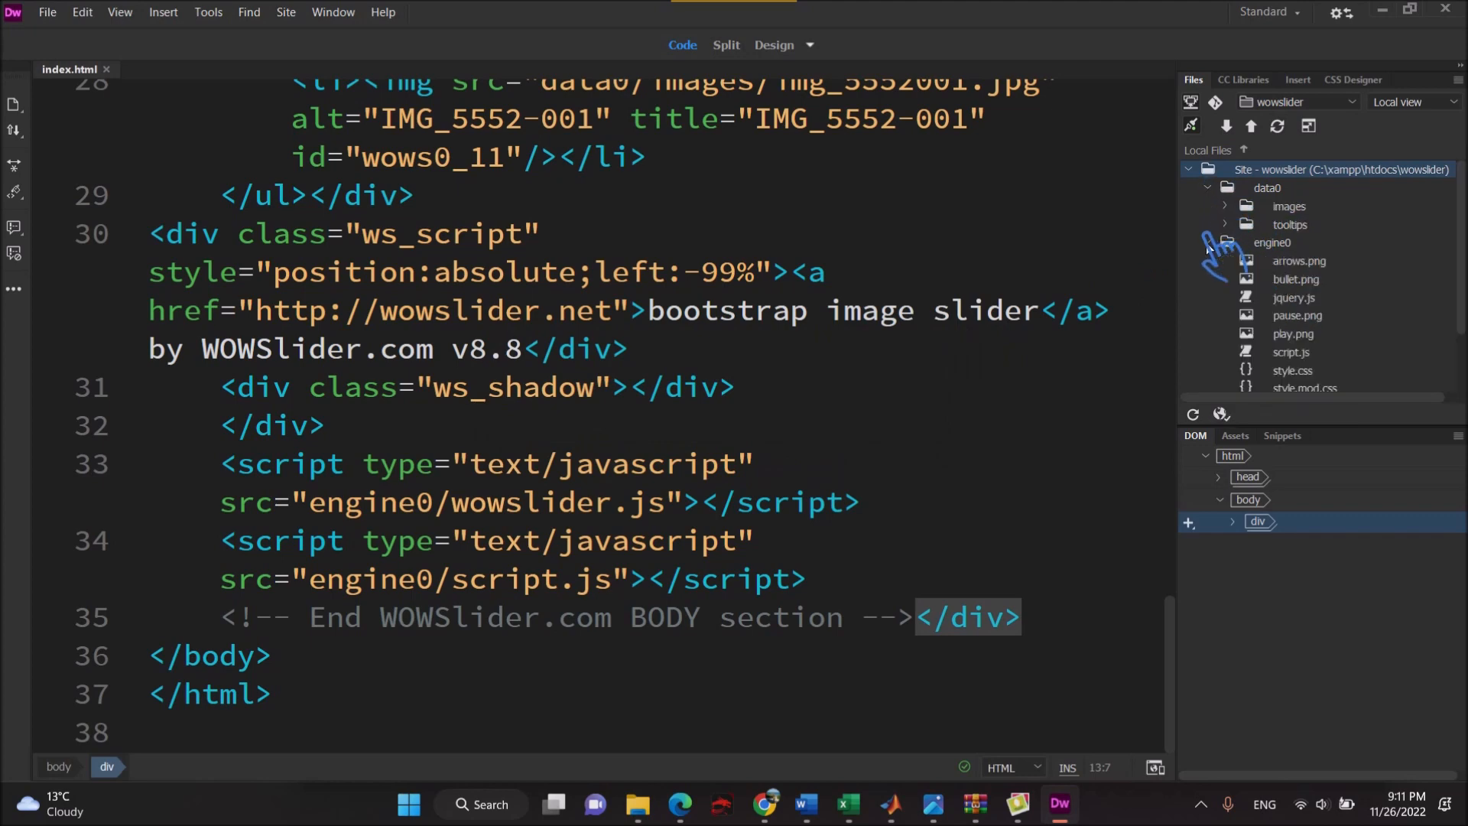
{"action": "left_click", "coordinate": [1207, 244]}
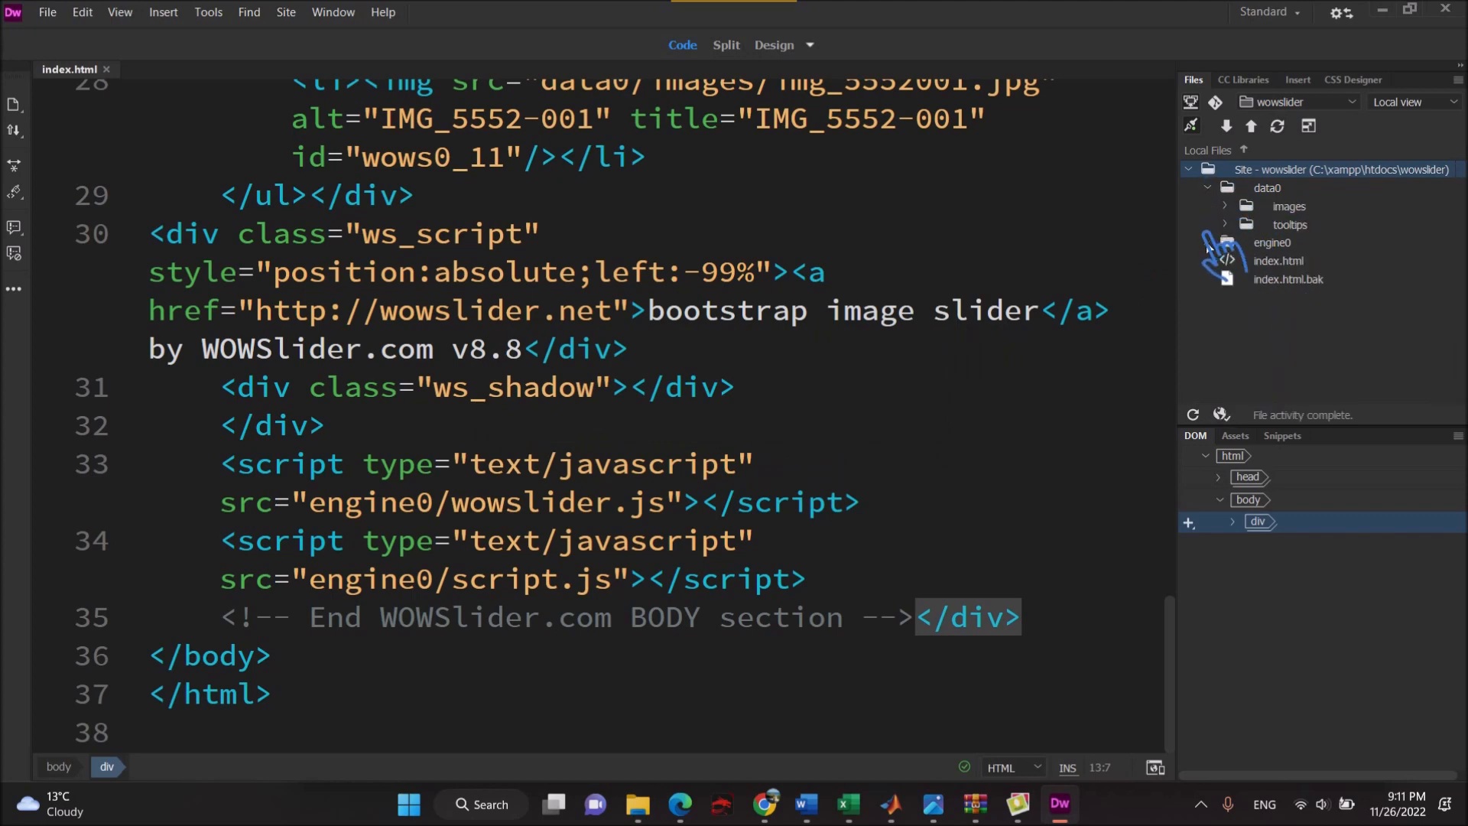
{"action": "left_click", "coordinate": [1207, 191]}
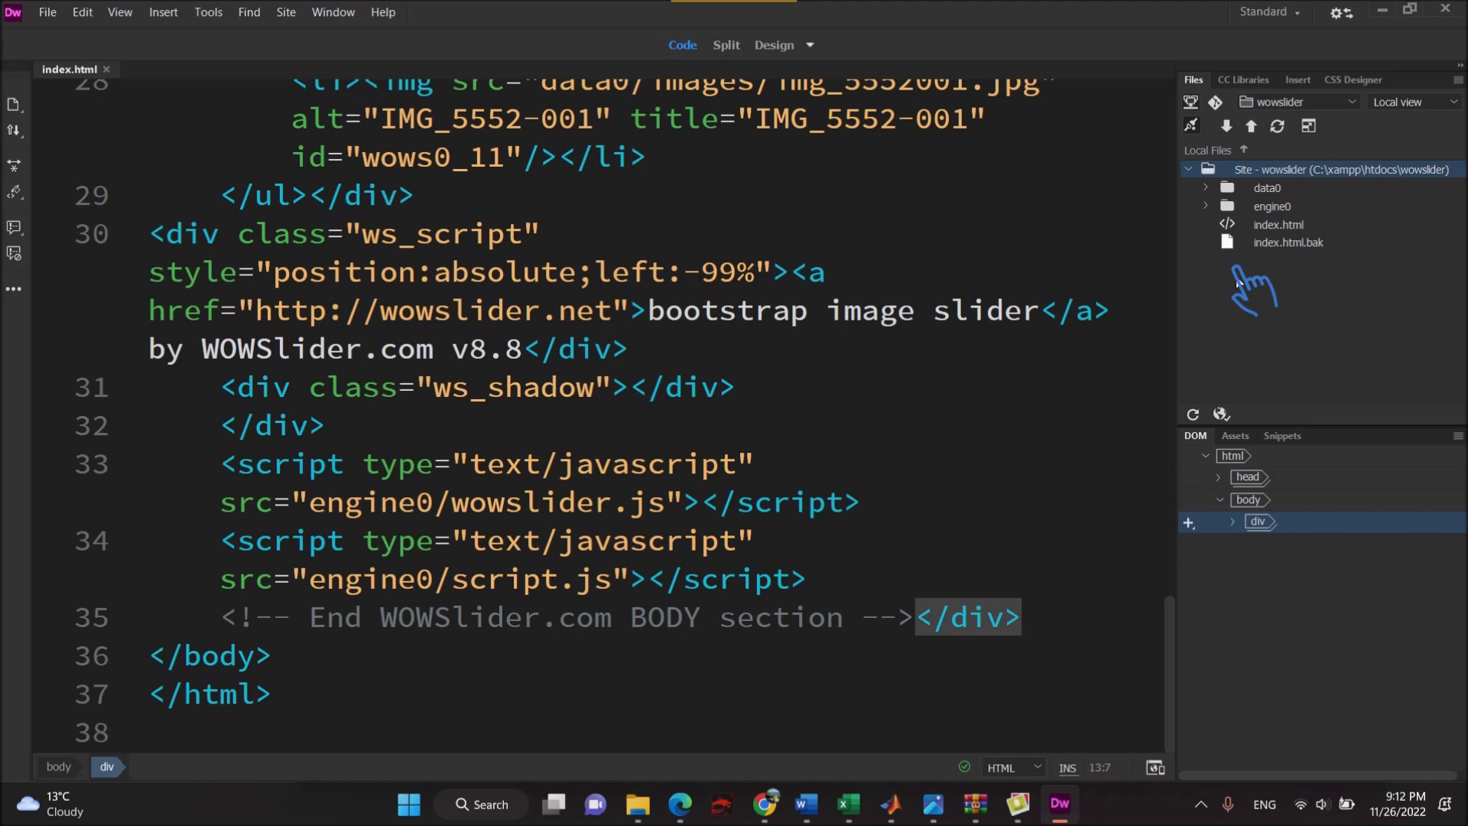
{"action": "mouse_move", "coordinate": [753, 15]}
{"action": "scroll", "coordinate": [1028, 451], "scroll_direction": "up", "scroll_amount": 5}
{"action": "scroll", "coordinate": [1047, 459], "scroll_direction": "down", "scroll_amount": 5}
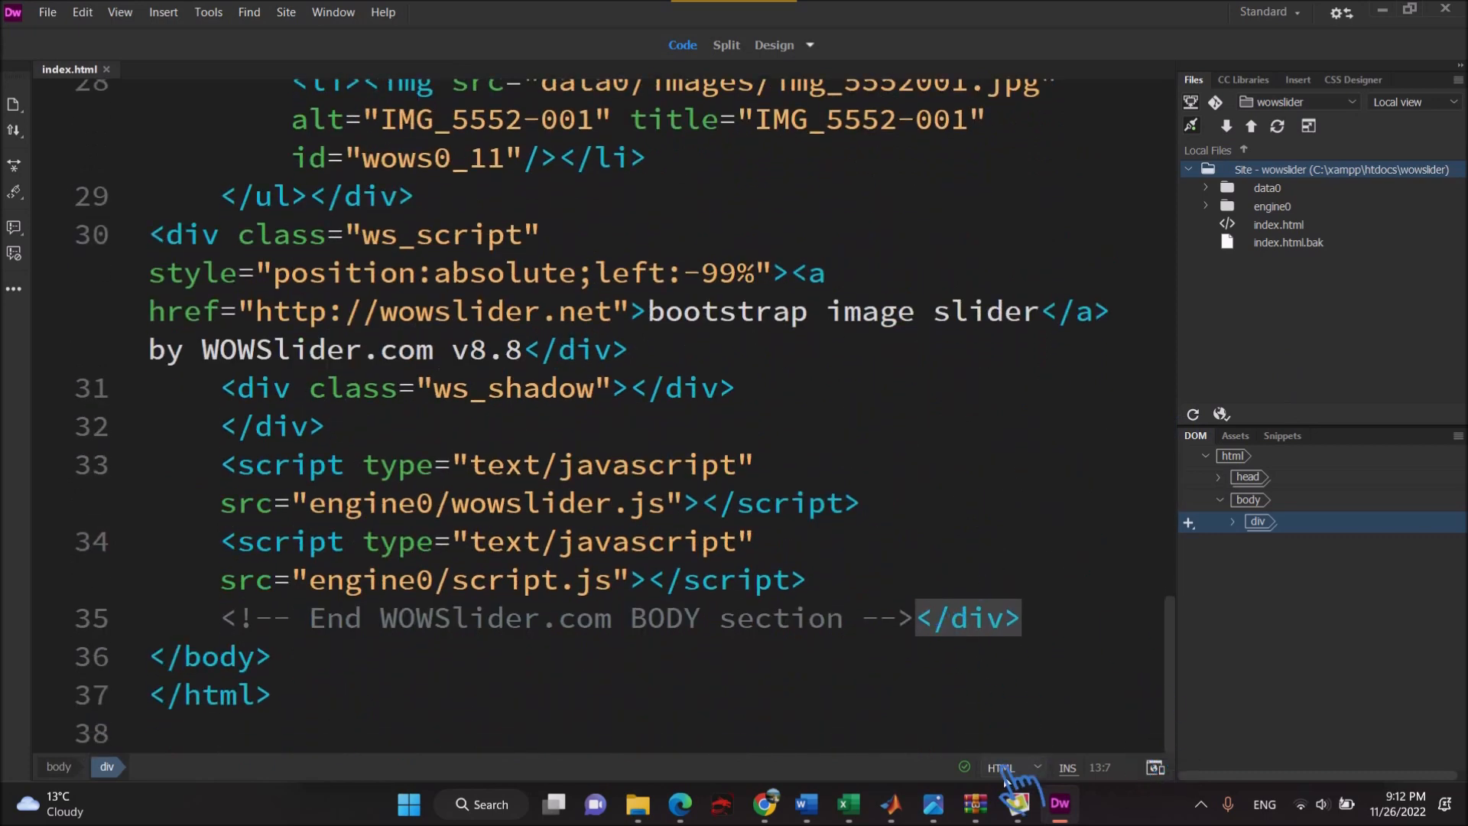
Switch to WOW Slider and apply the Full width slider layout in the slider properties.
{"action": "left_click", "coordinate": [1015, 803]}
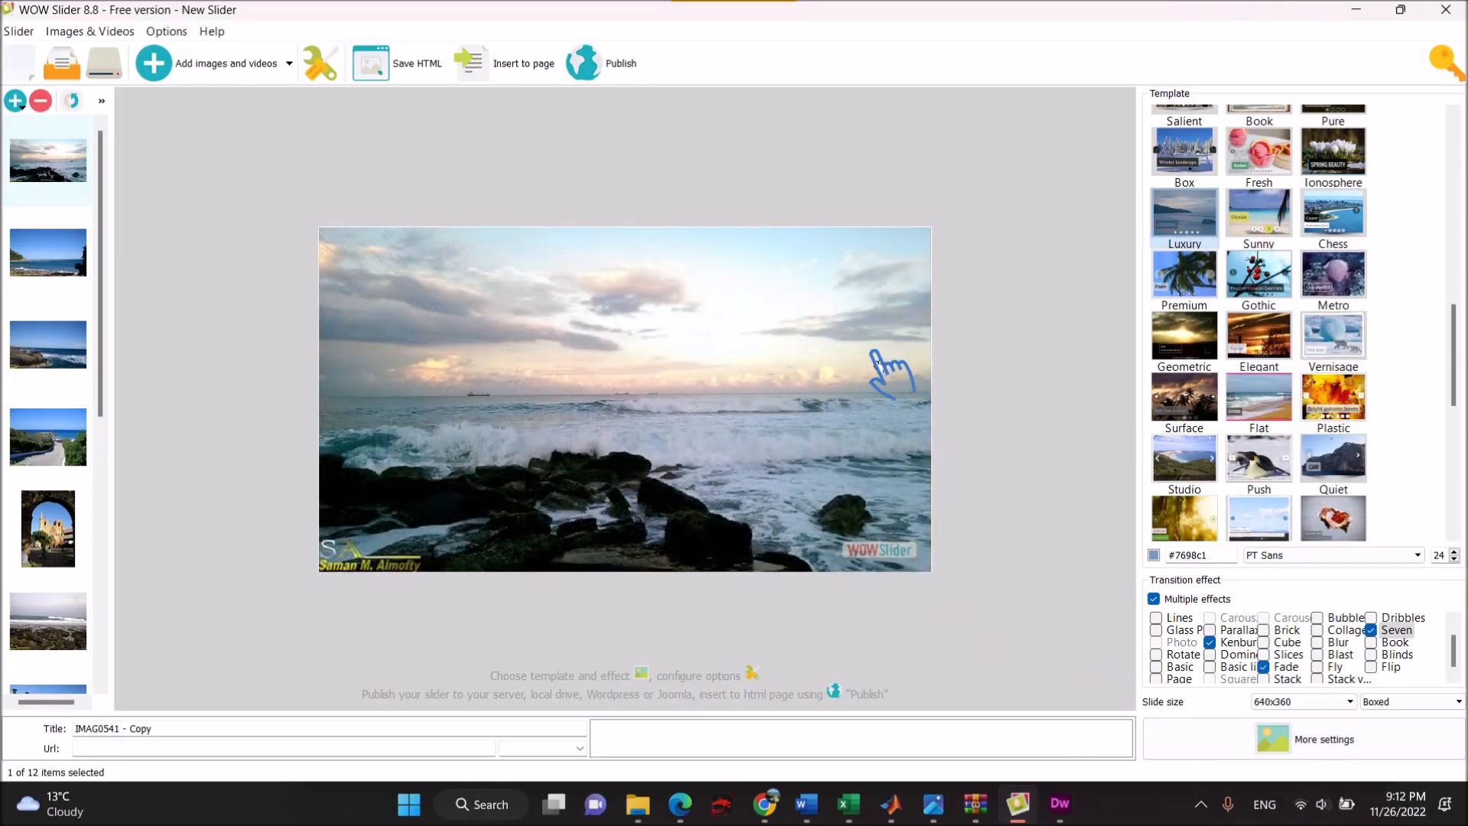
{"action": "left_click", "coordinate": [320, 63]}
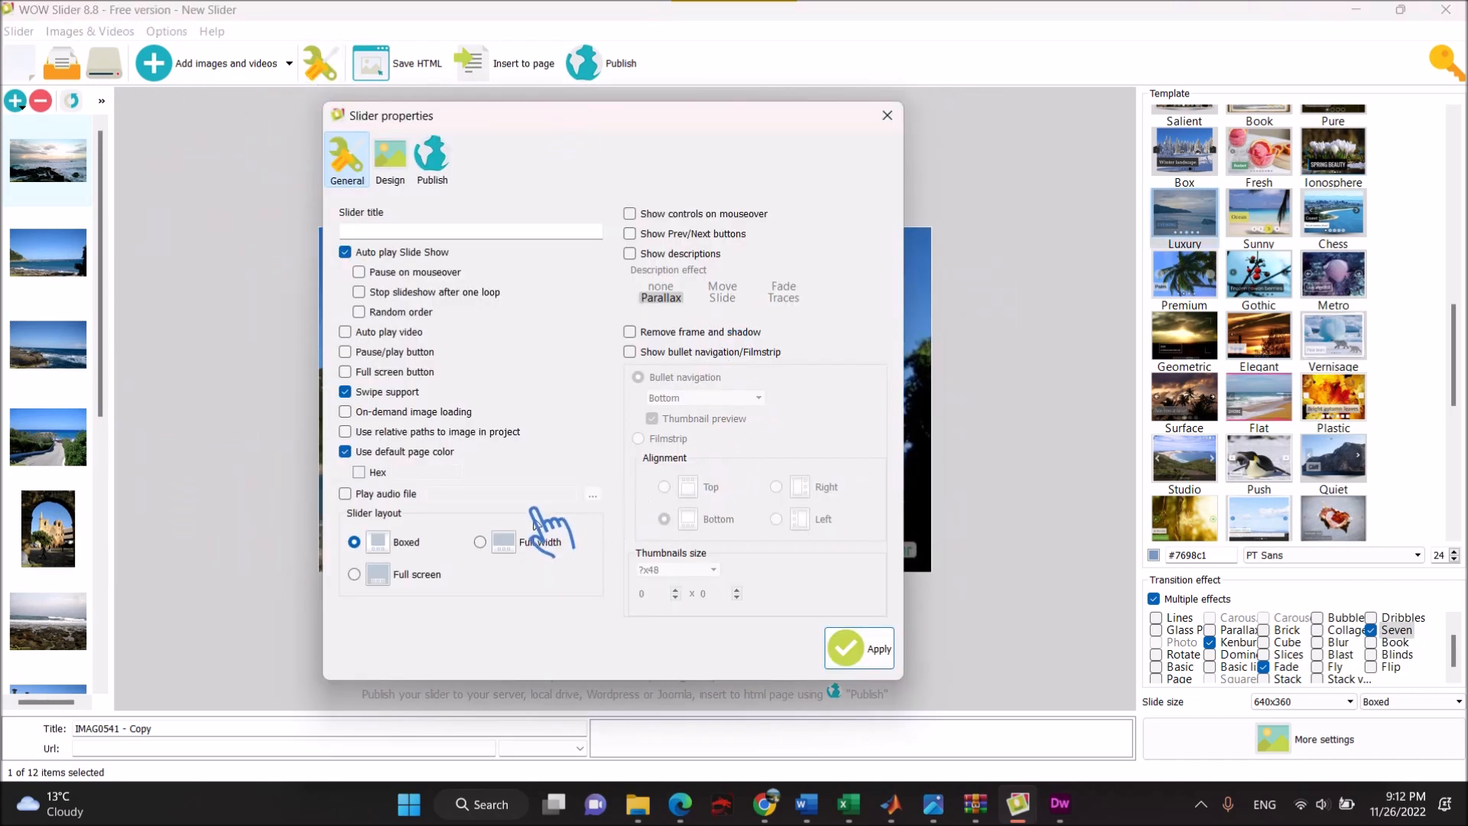
{"action": "left_click", "coordinate": [479, 542]}
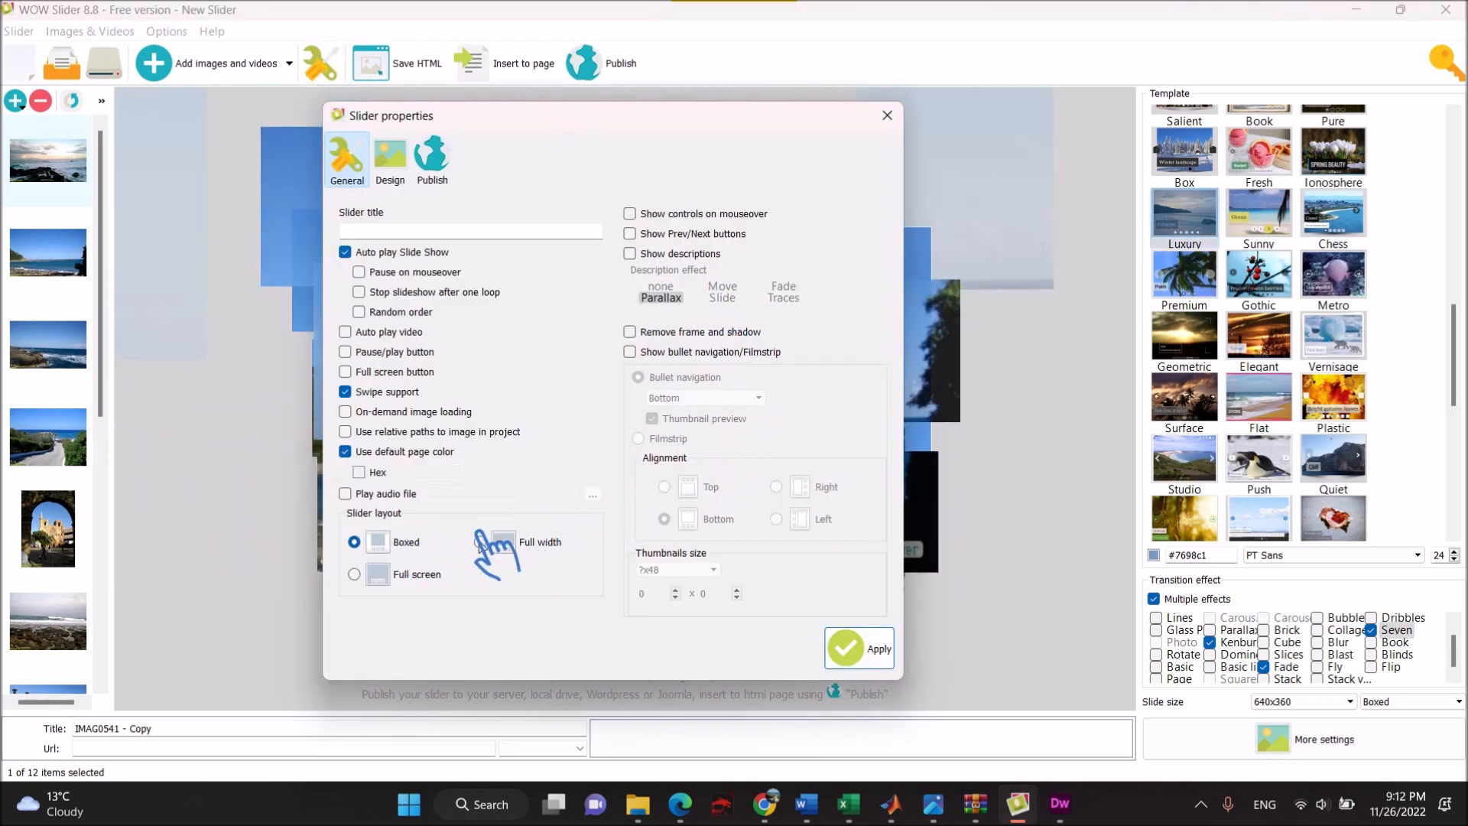
{"action": "left_click", "coordinate": [866, 653]}
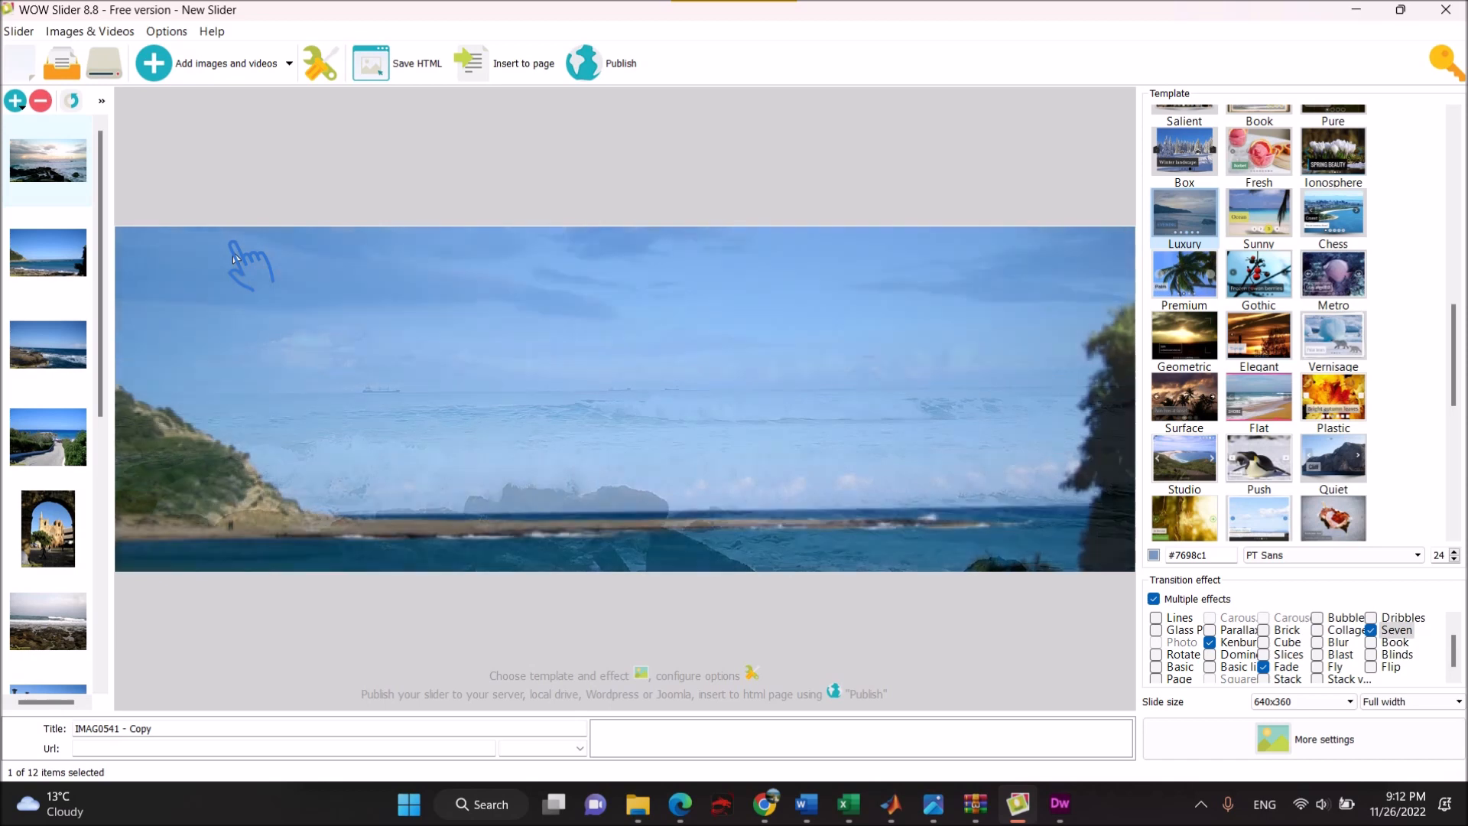
Change the slider layout to Full screen in the slider properties and apply it.
{"action": "left_click", "coordinate": [337, 67]}
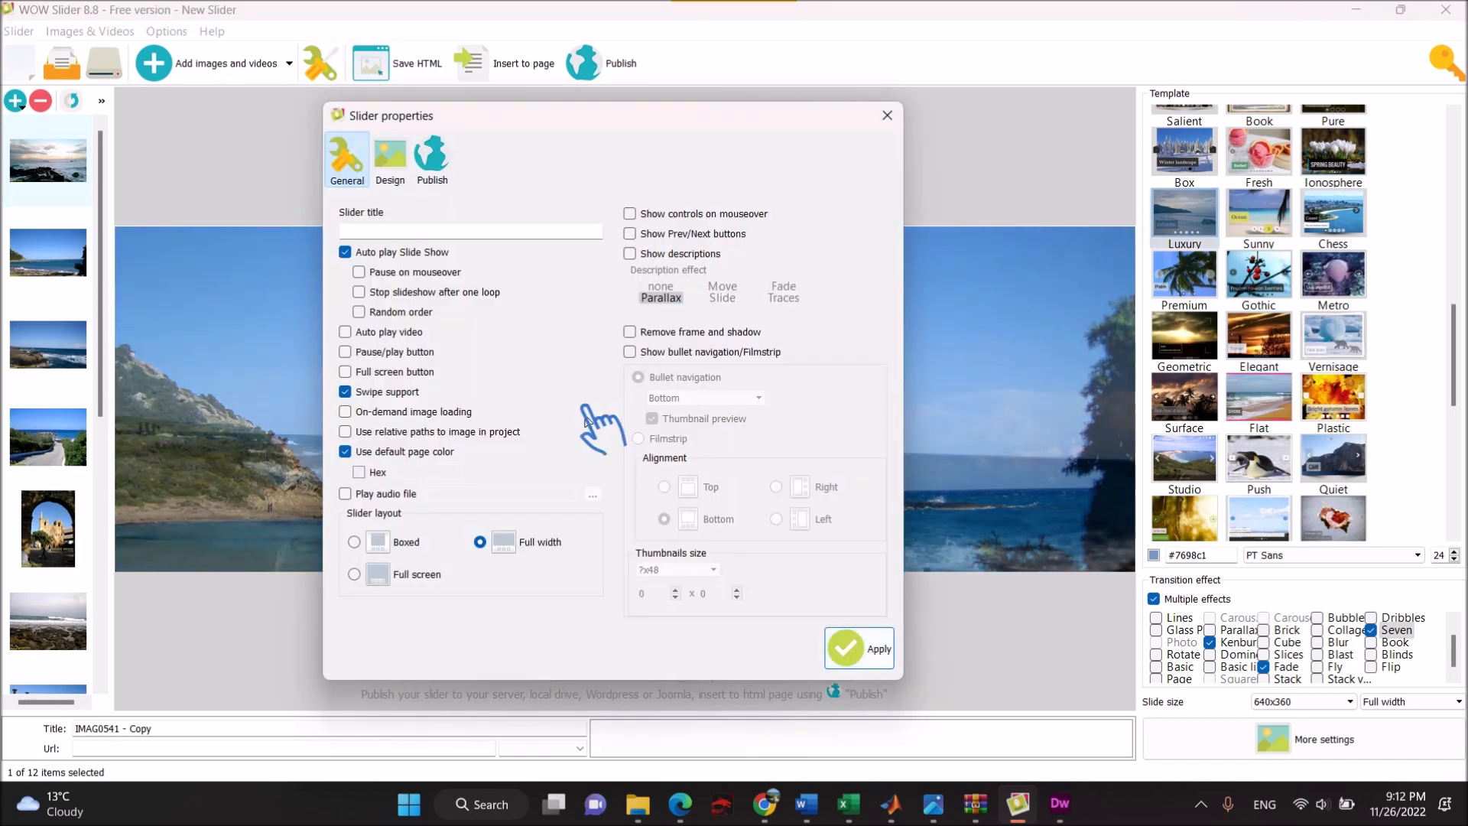
{"action": "left_click", "coordinate": [405, 574]}
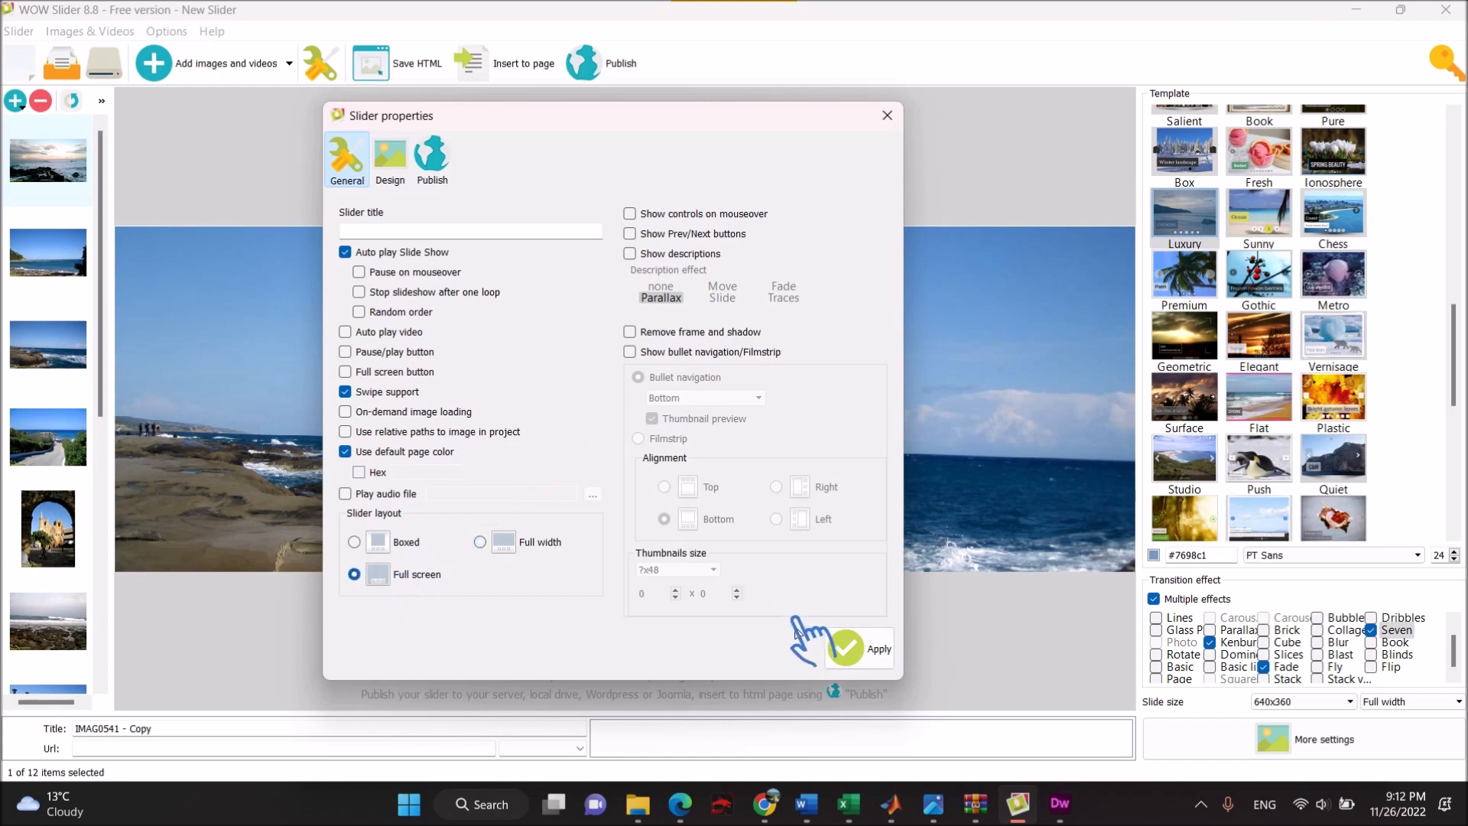
{"action": "left_click", "coordinate": [861, 650]}
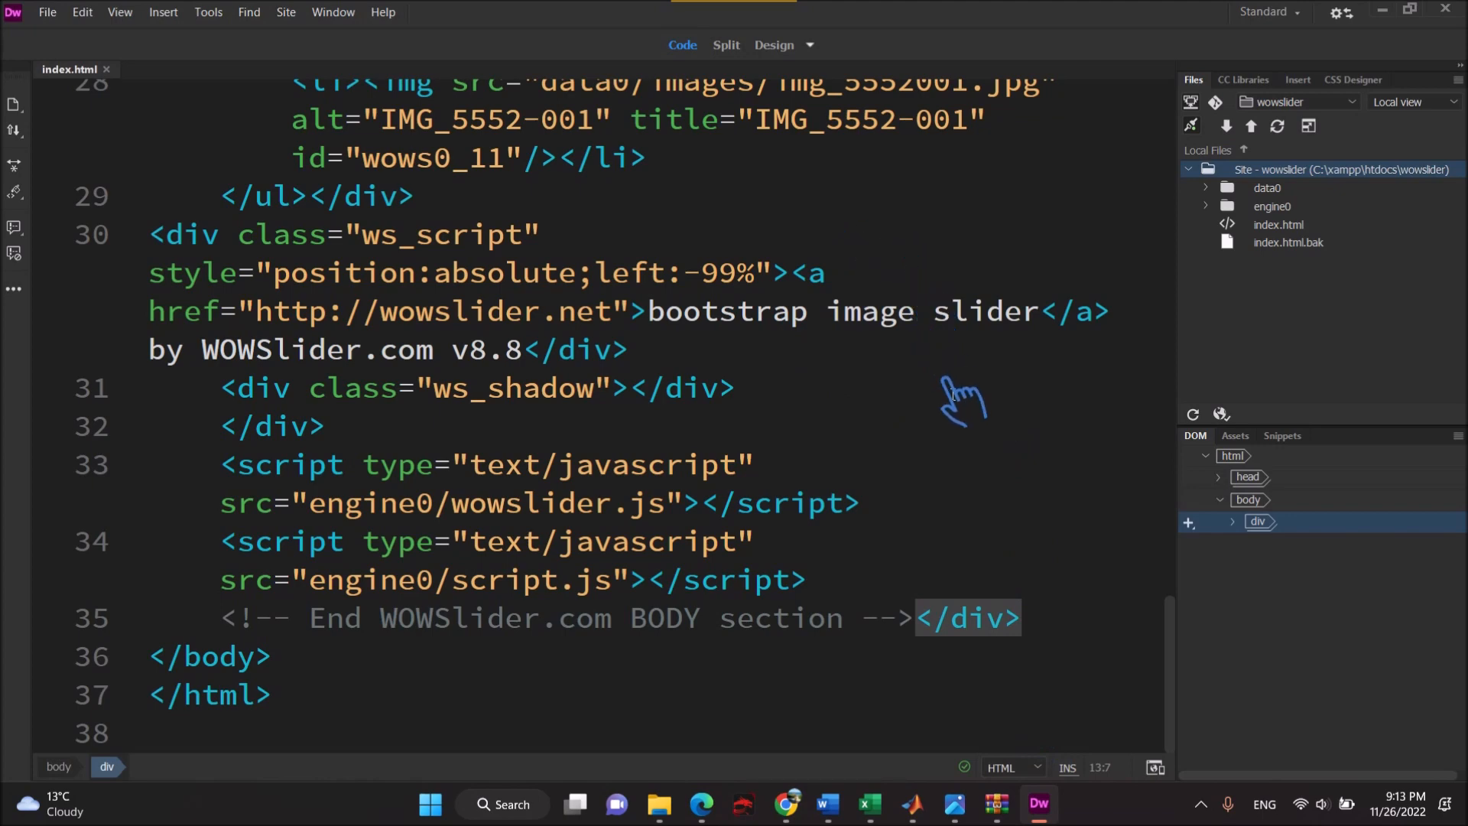
{"action": "mouse_move", "coordinate": [734, 8]}
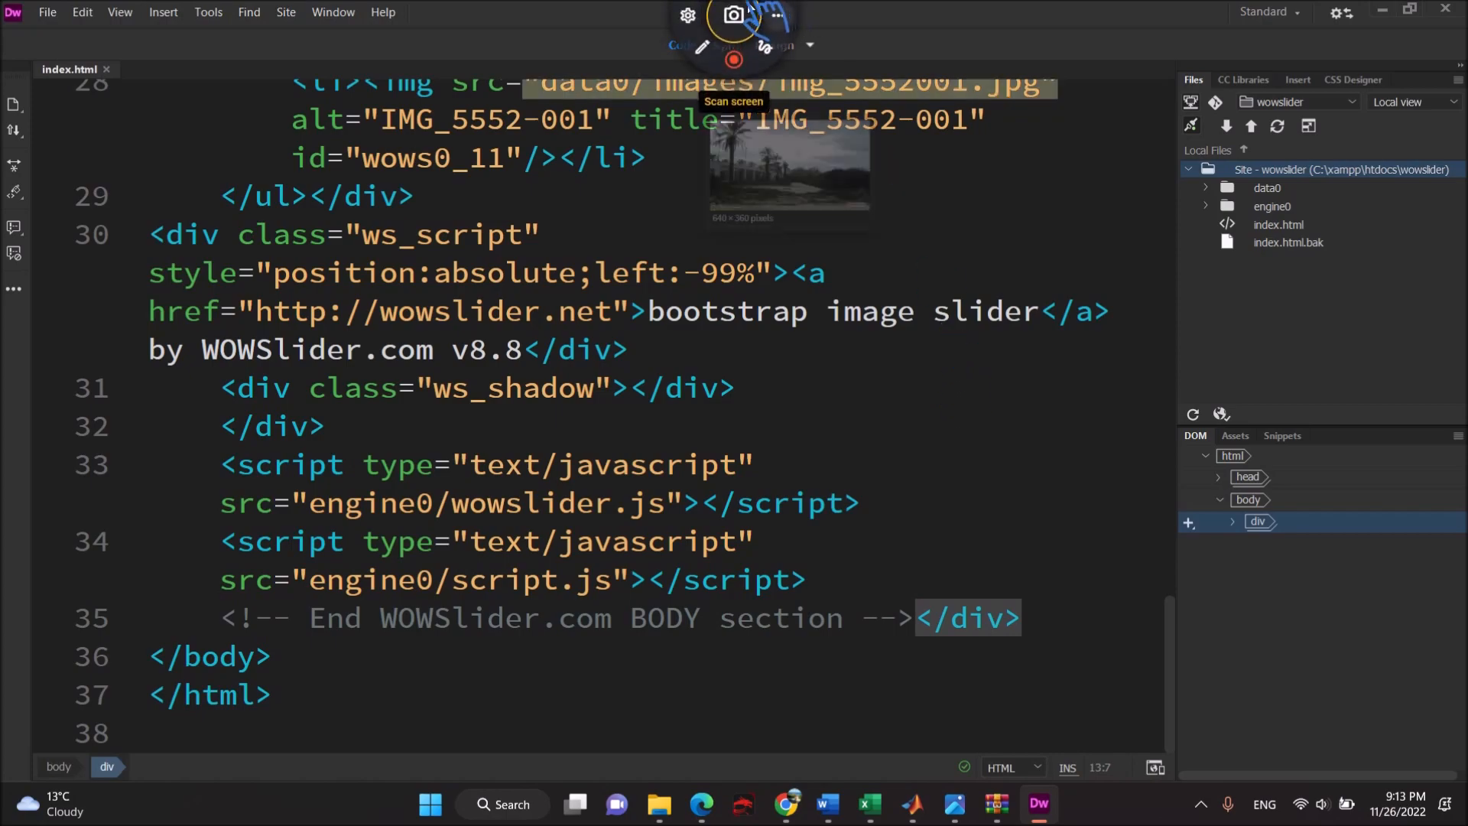
{"action": "left_click", "coordinate": [734, 61]}
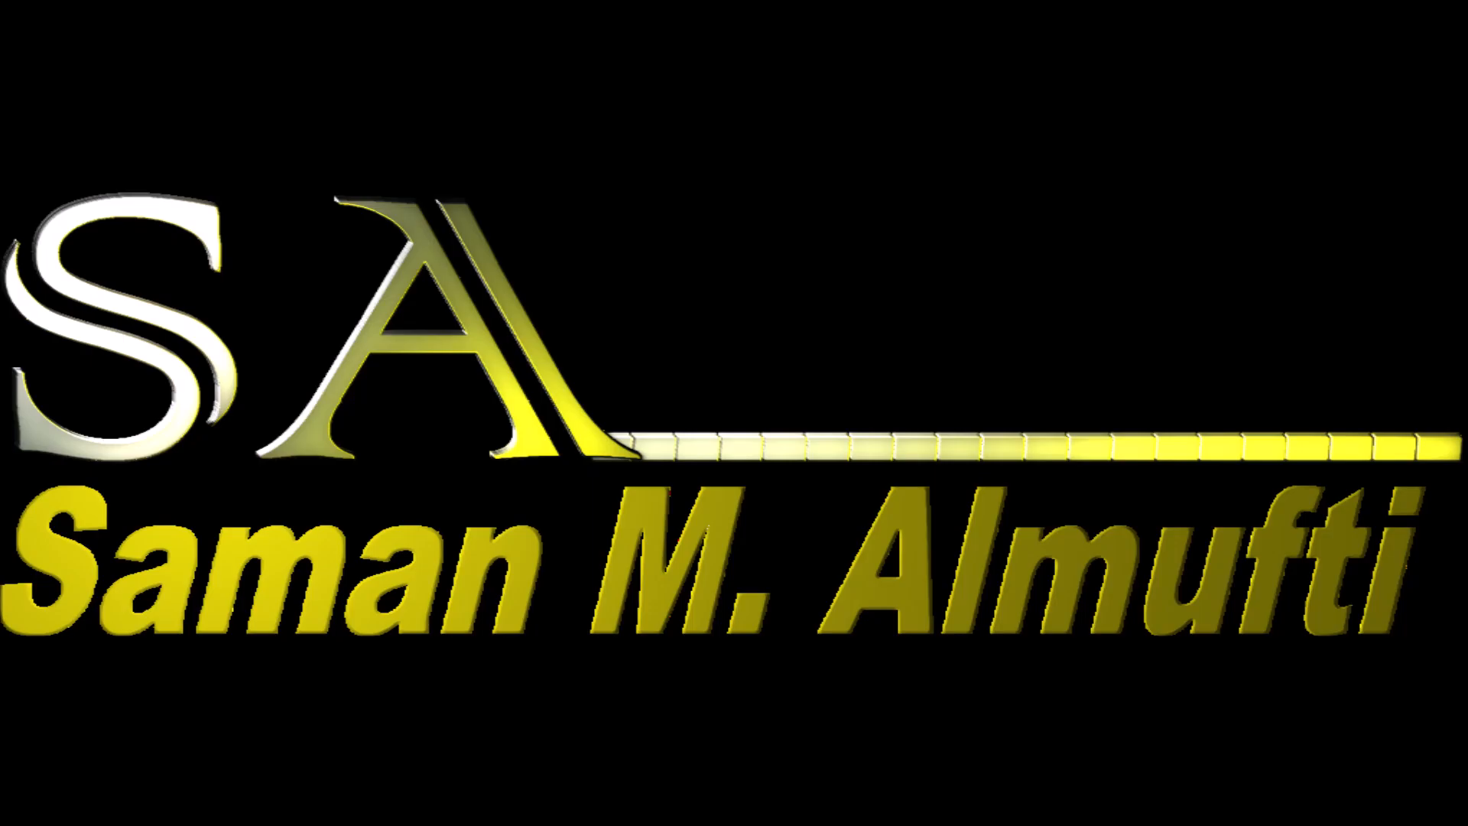